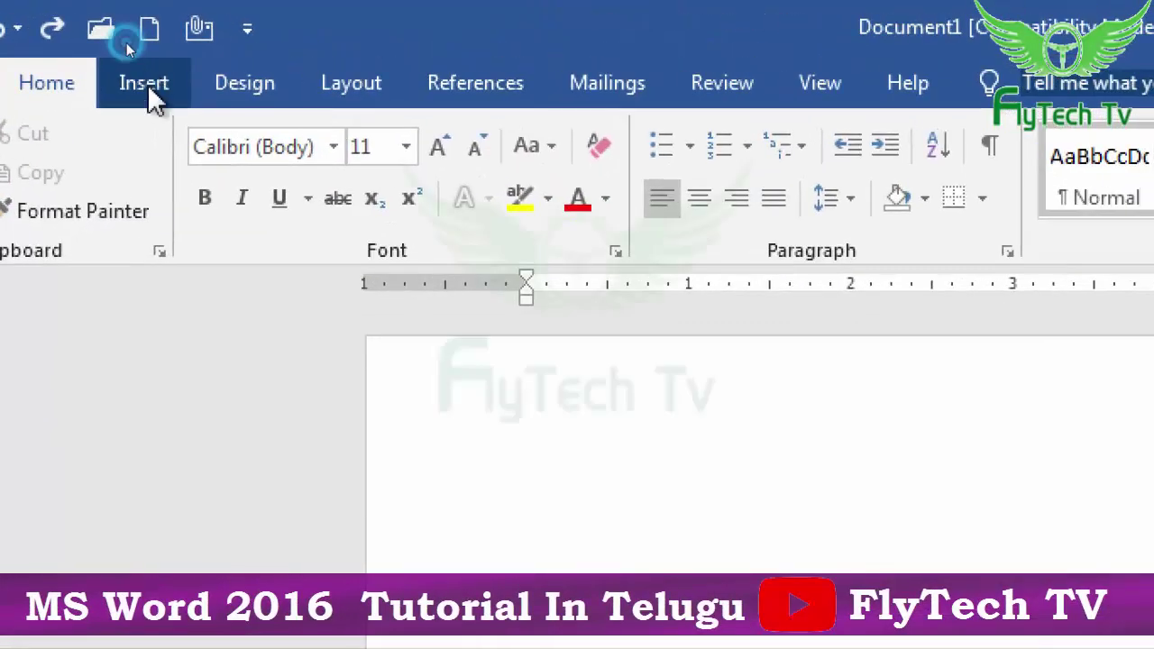
Switch the ribbon to the Insert commands on the blank document.
click(124, 45)
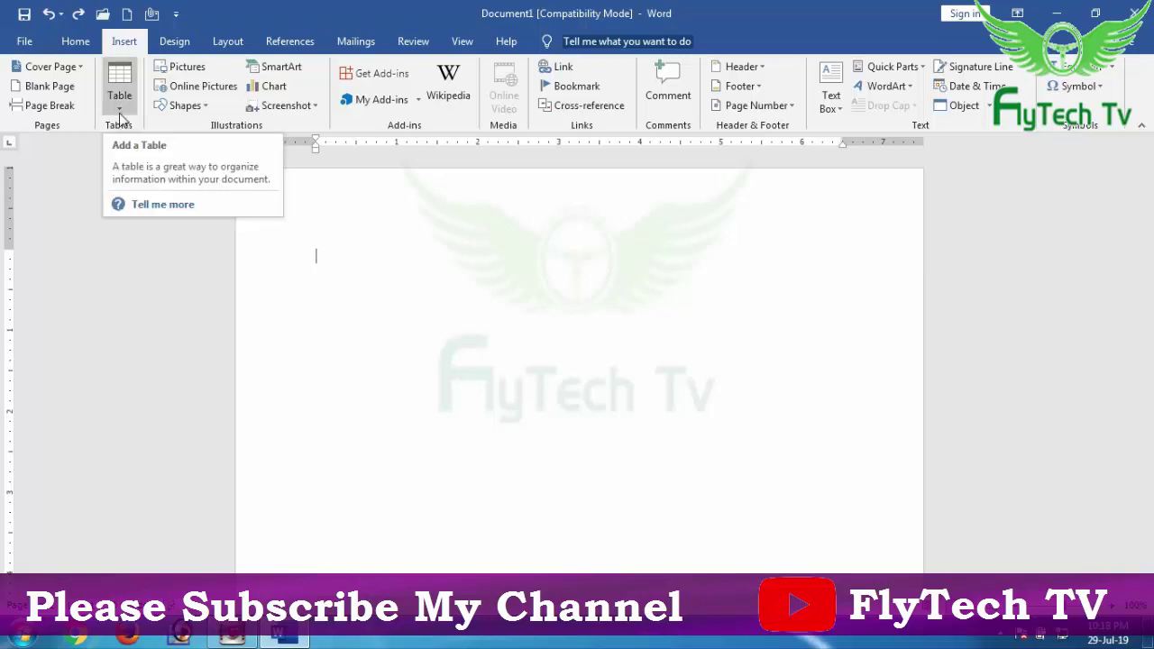
click(120, 106)
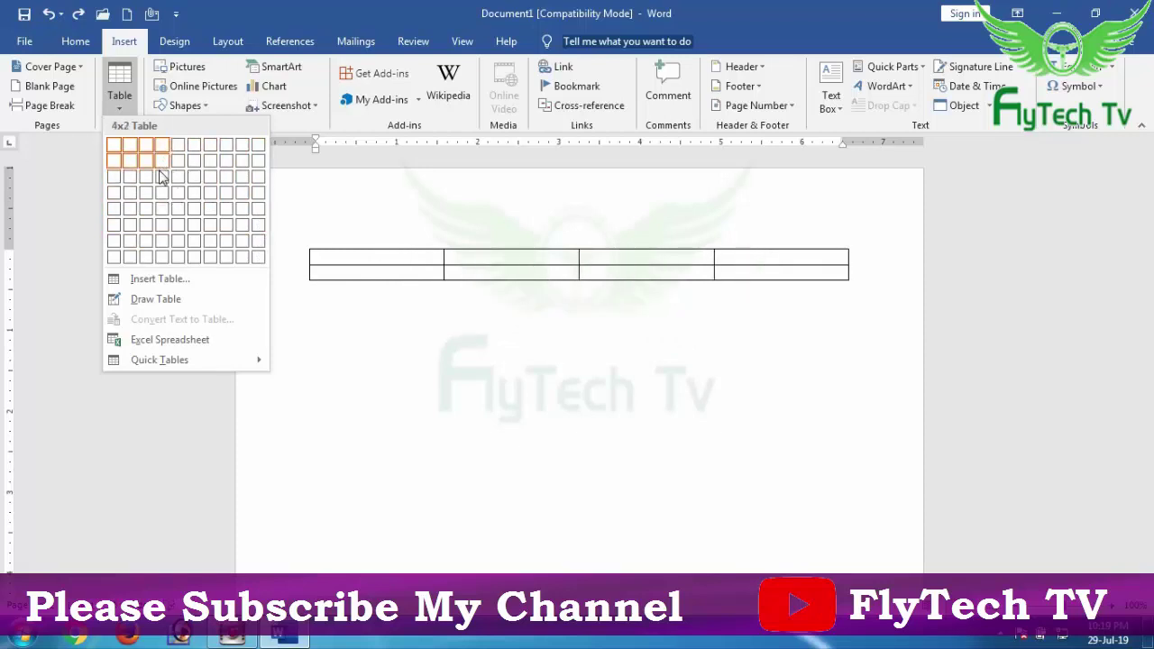
click(160, 161)
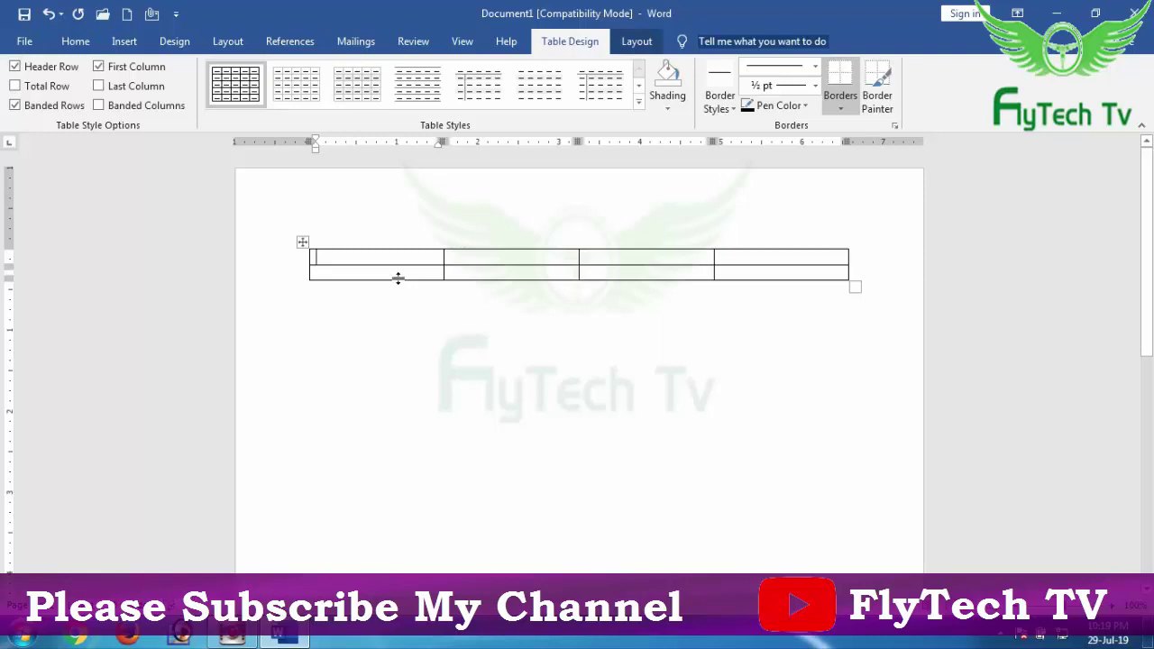
key(ctrl+z)
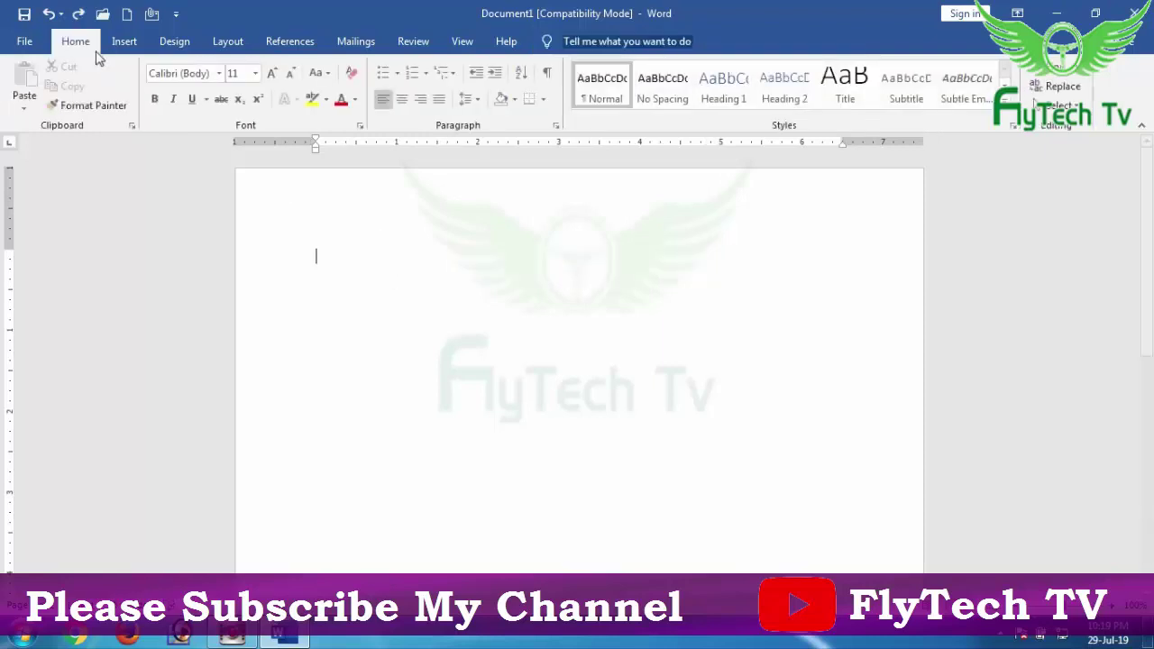
Insert a 4-column, 2-row table through the Insert Table dialog.
click(123, 42)
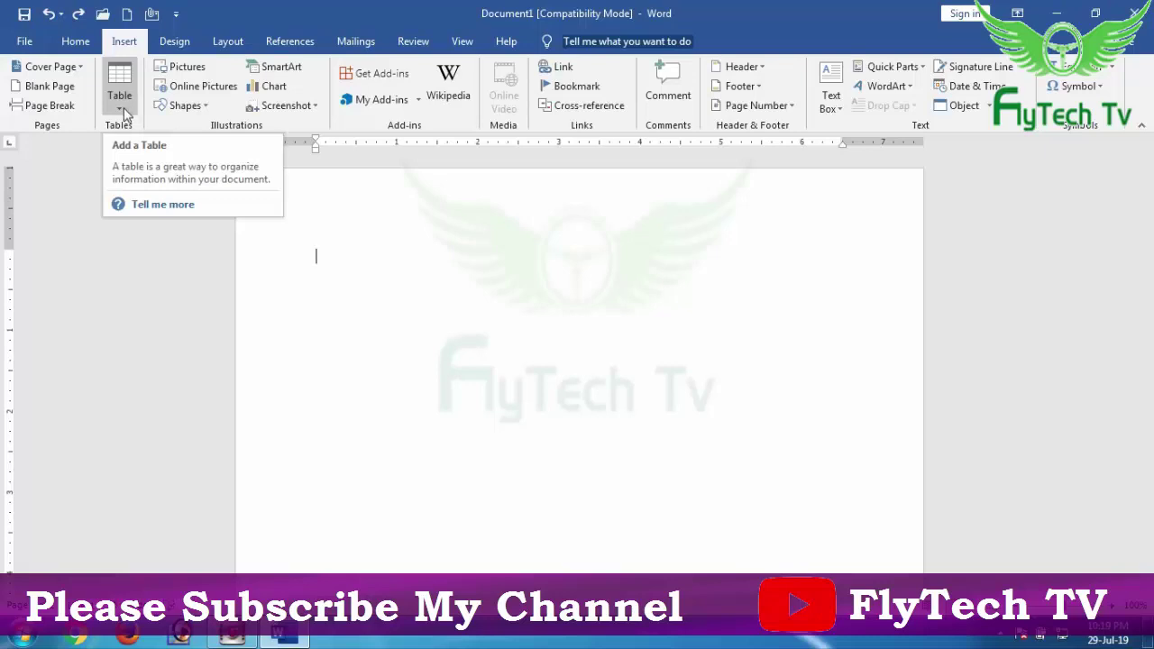
click(124, 112)
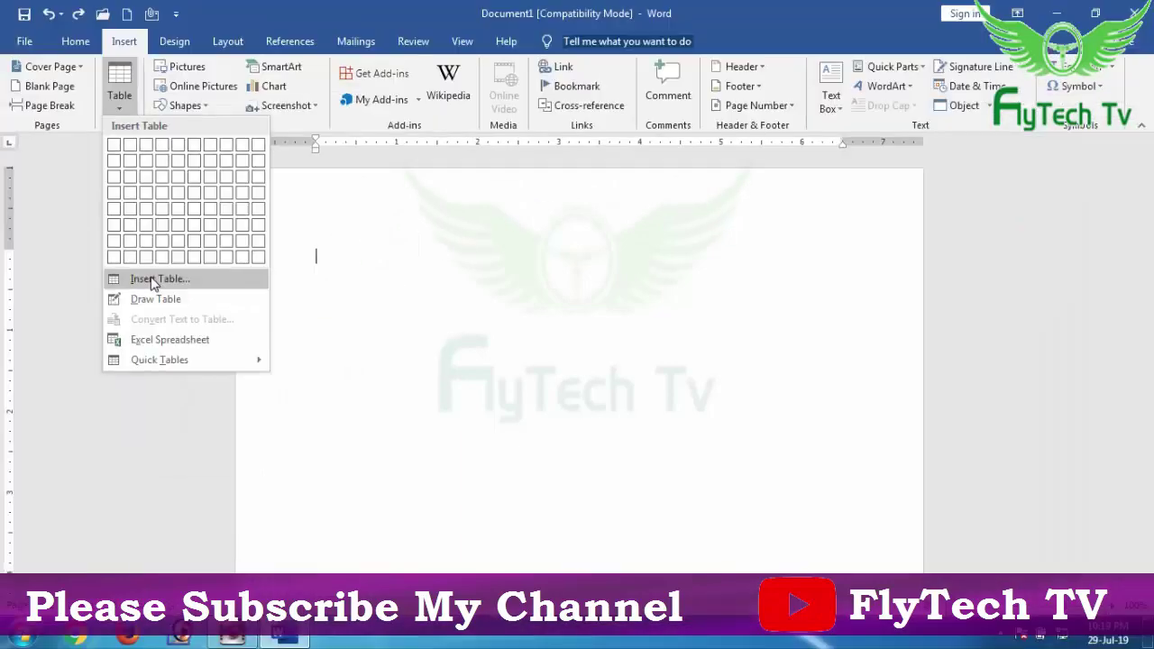
click(206, 281)
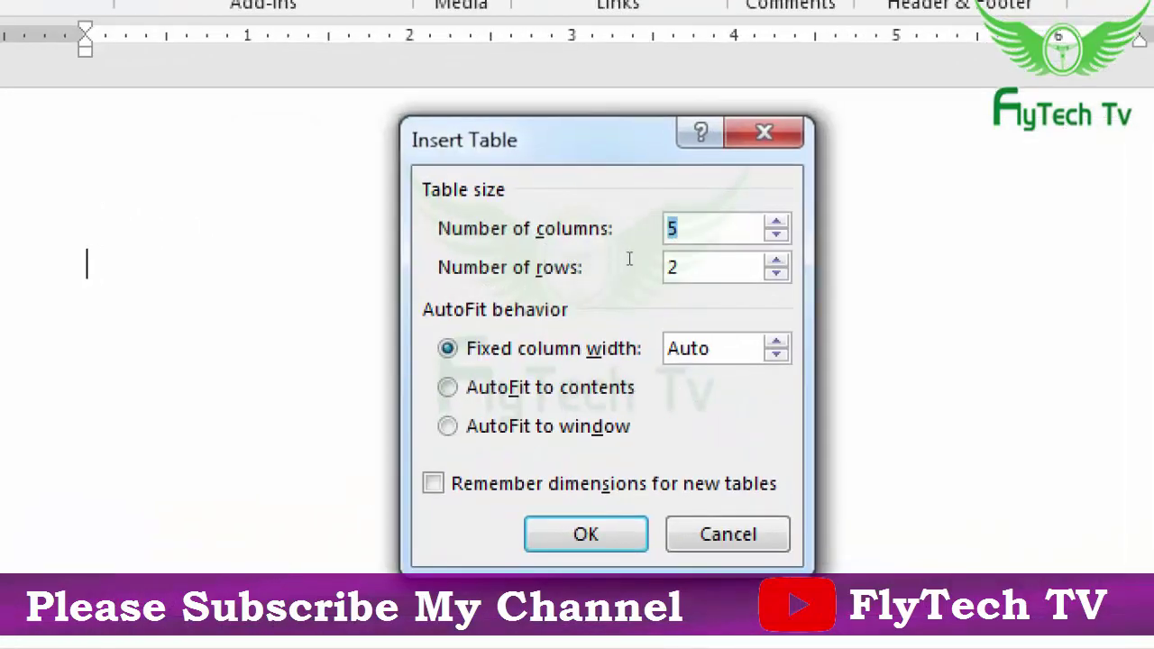
click(775, 224)
click(776, 223)
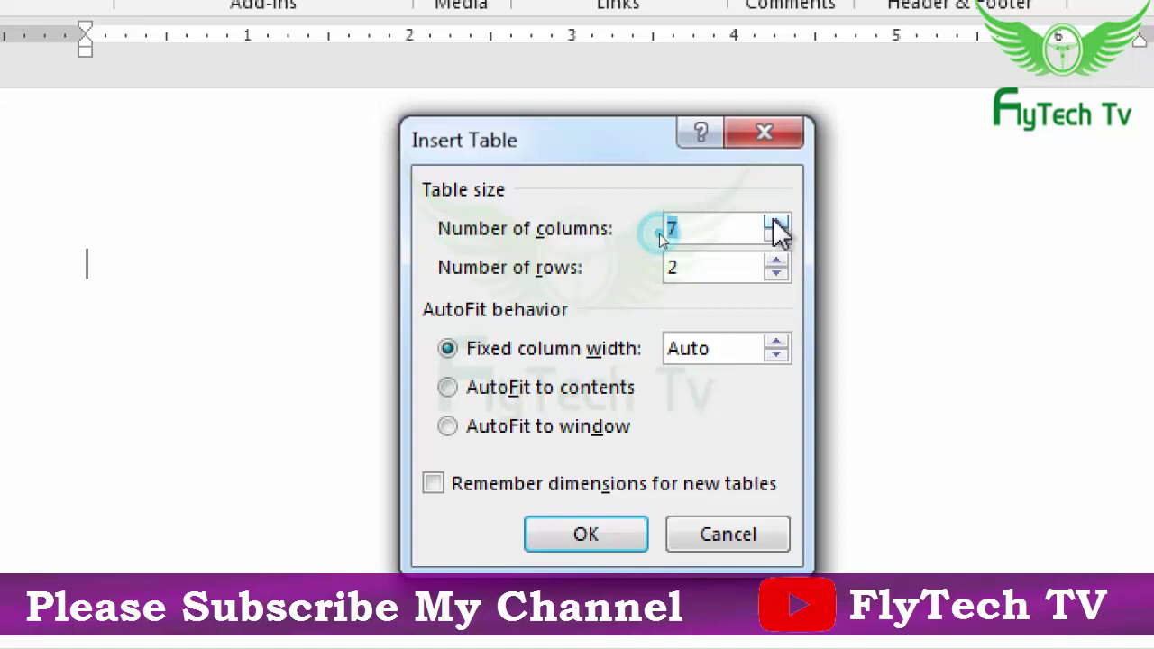
click(776, 224)
click(776, 223)
click(776, 224)
click(776, 223)
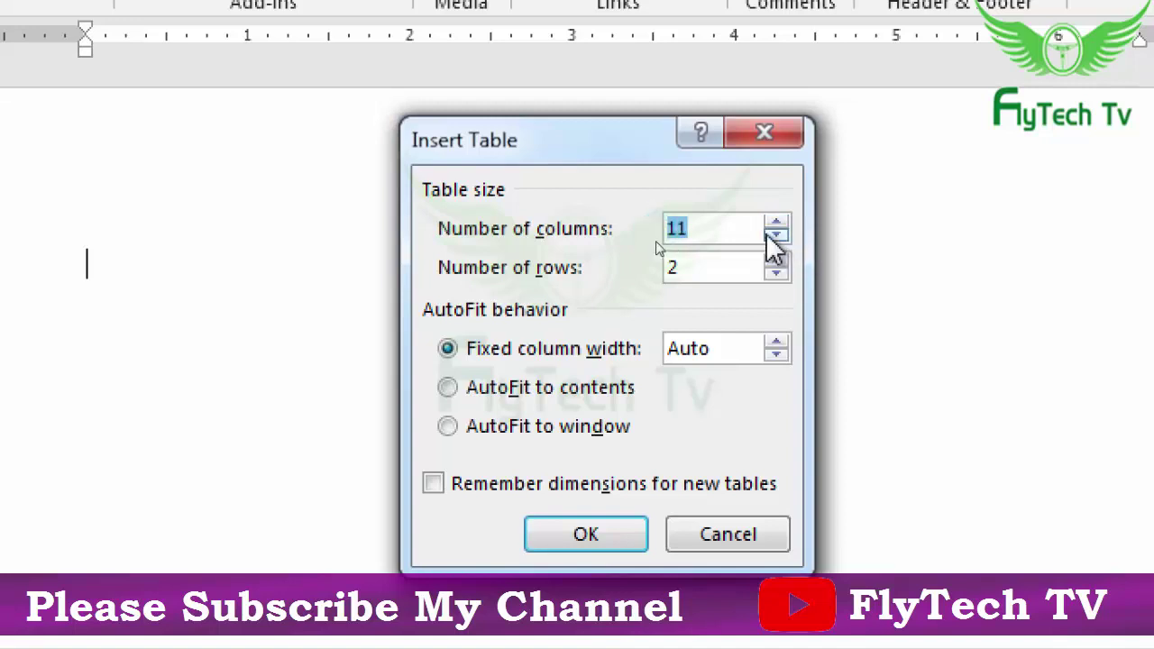
click(776, 236)
click(775, 236)
click(775, 236)
click(775, 235)
click(776, 235)
click(775, 235)
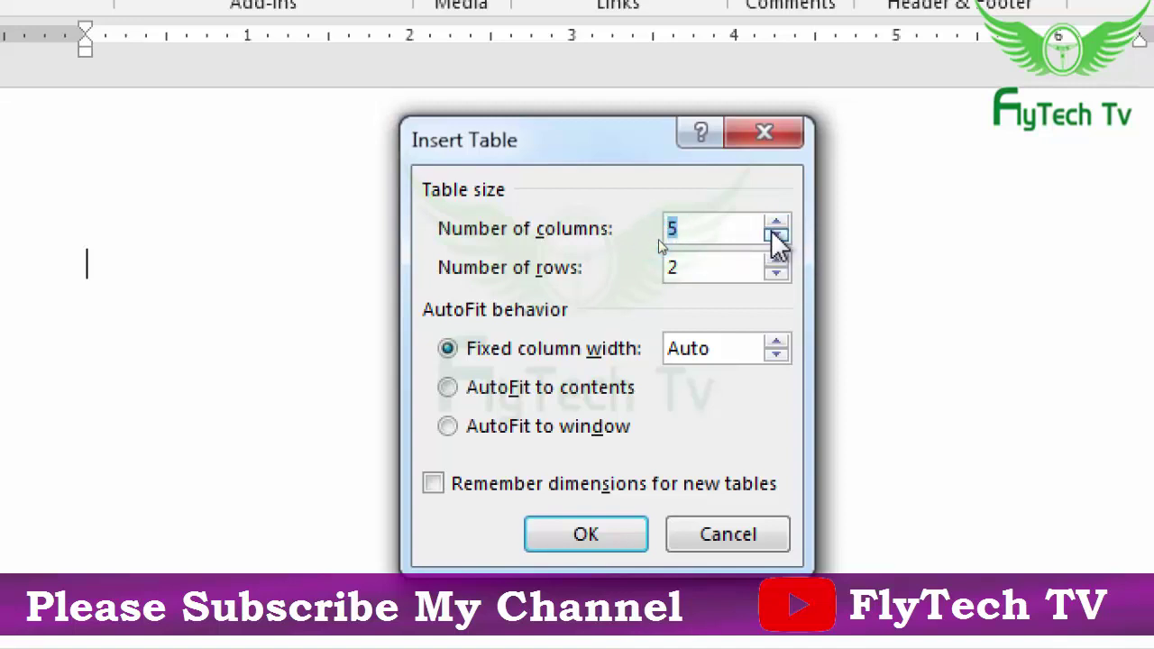
click(775, 235)
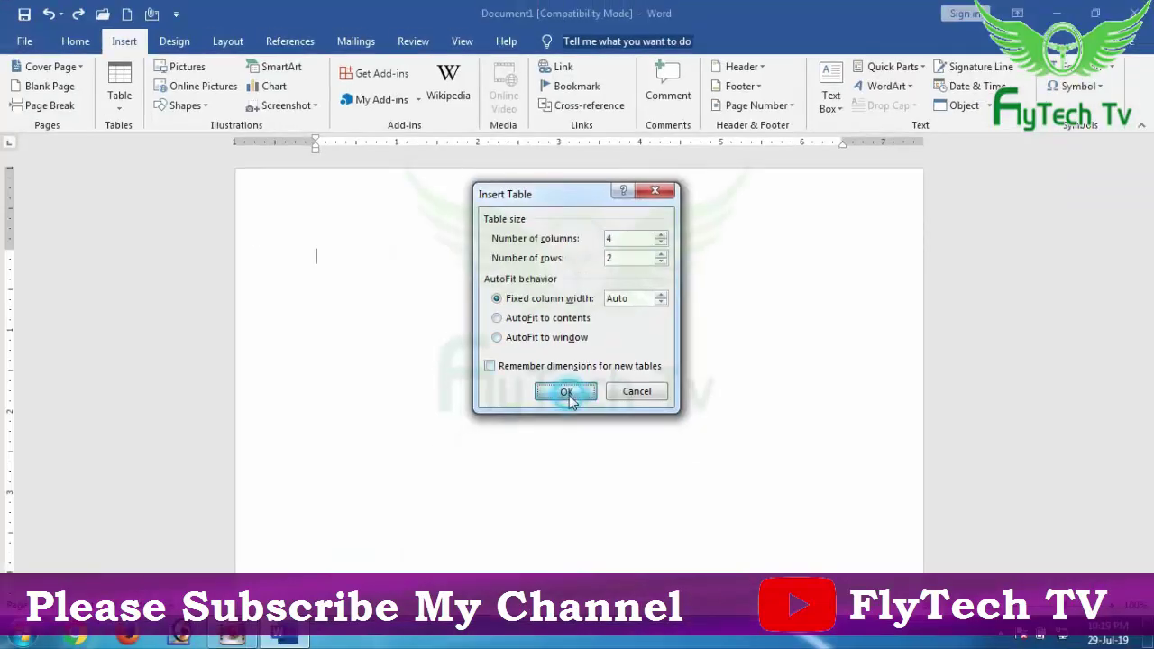
click(566, 393)
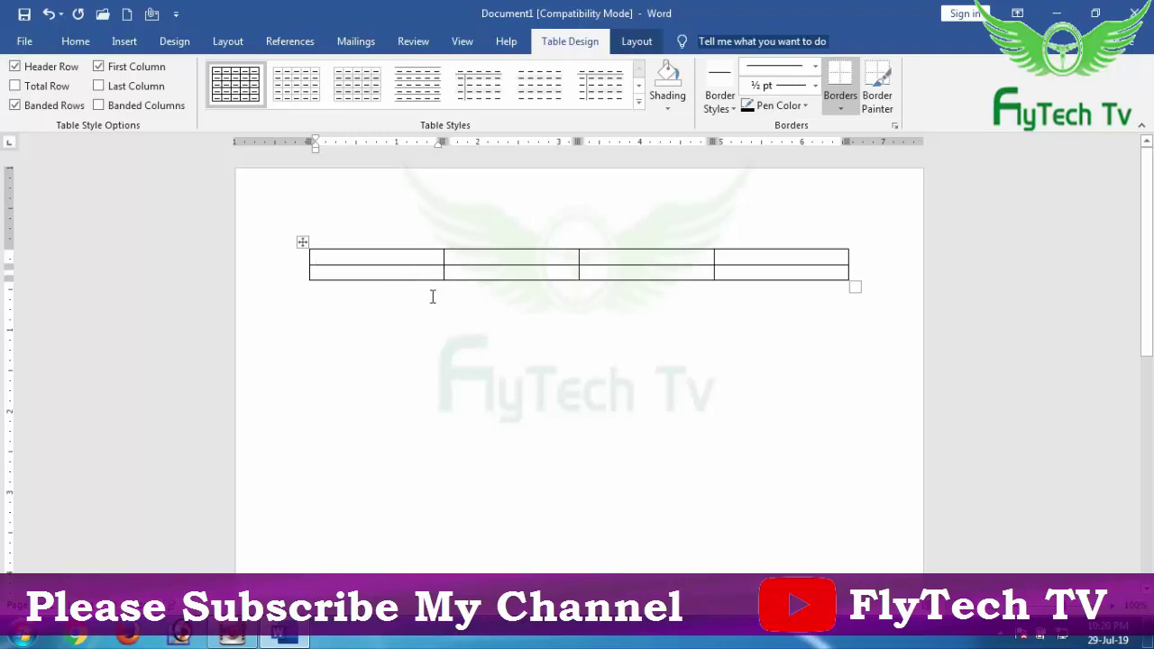
Click in and around the table and show the Table Tools Layout commands.
click(434, 345)
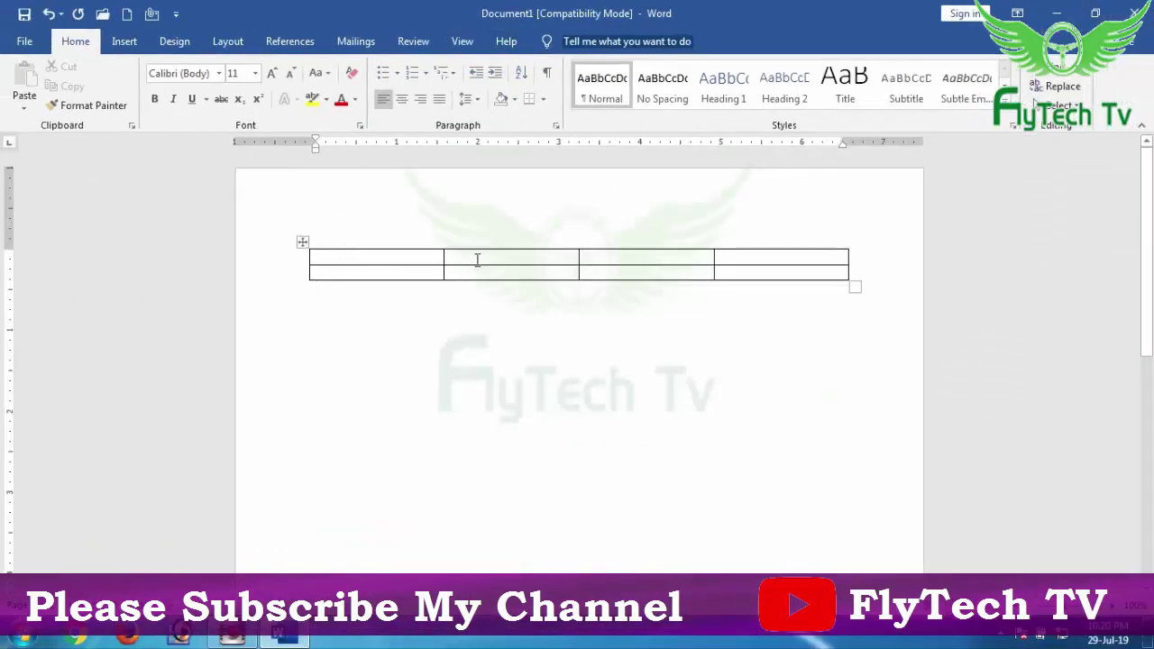
click(478, 259)
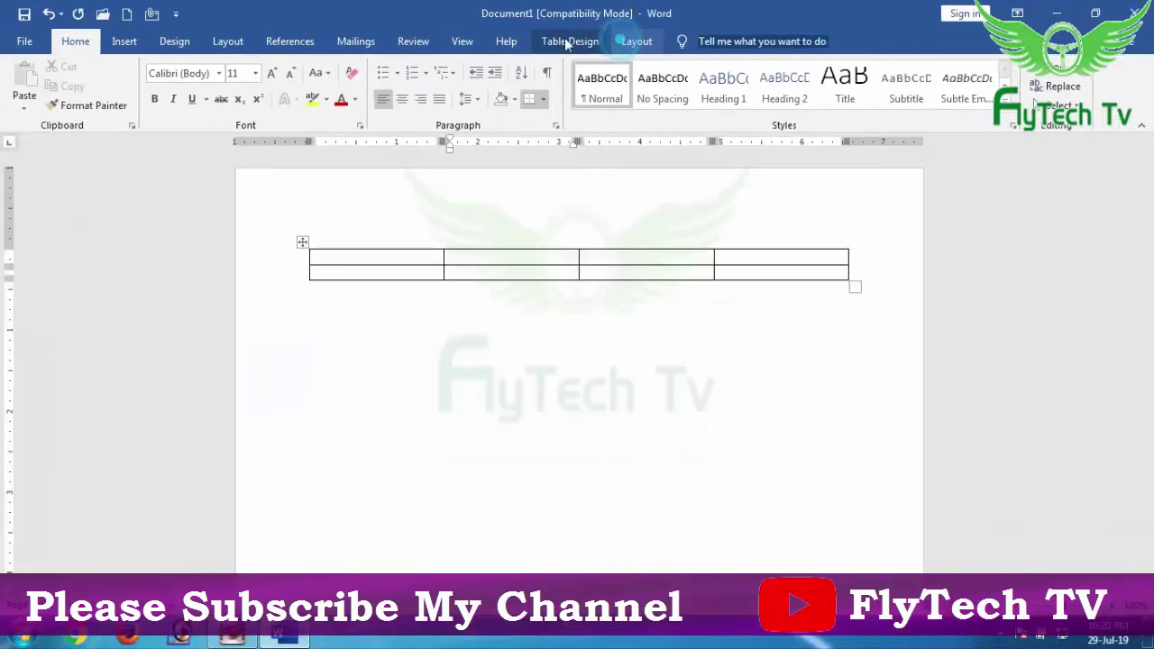
click(620, 40)
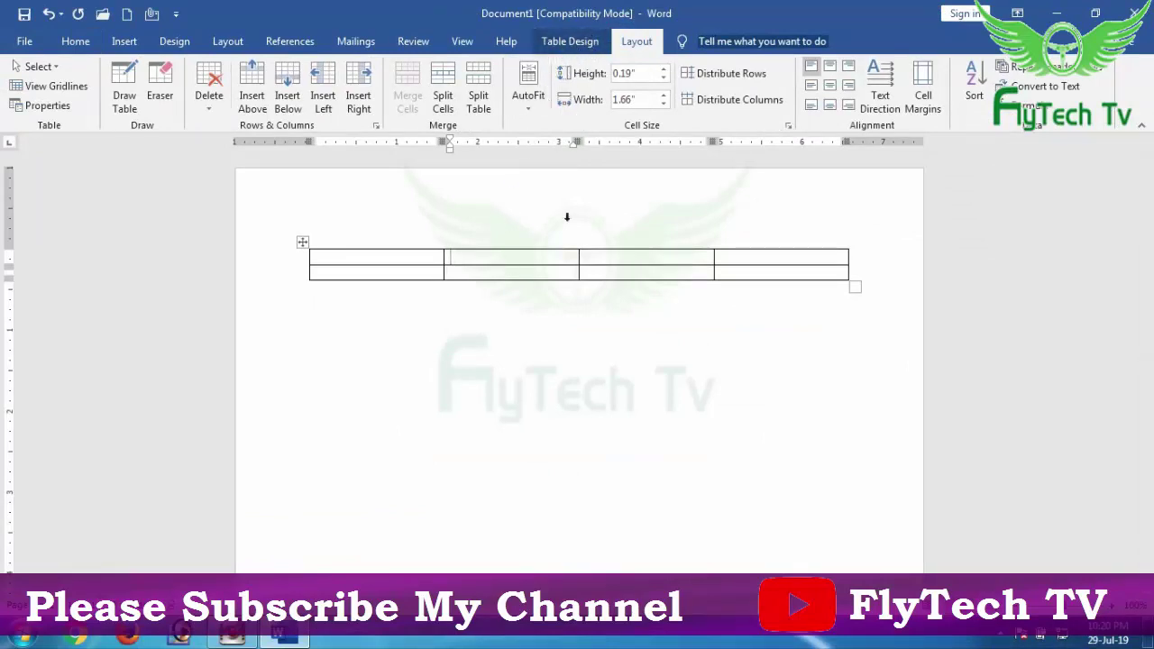
click(531, 338)
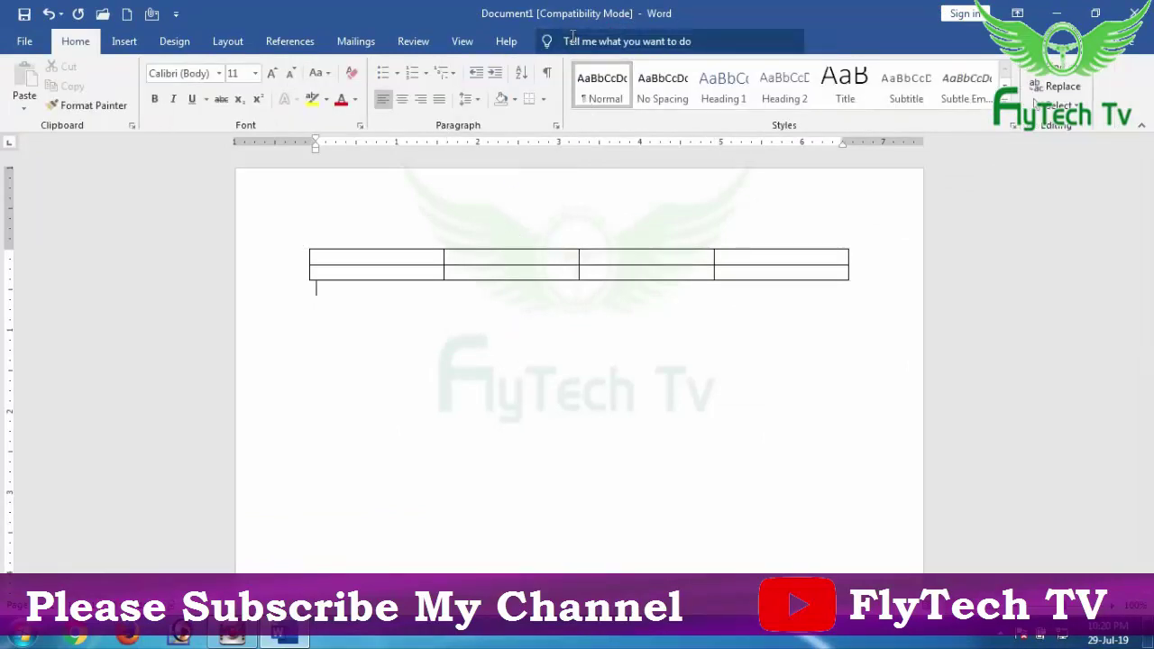
Select the first column, then type the trial text 'cell' in the first cell.
click(367, 257)
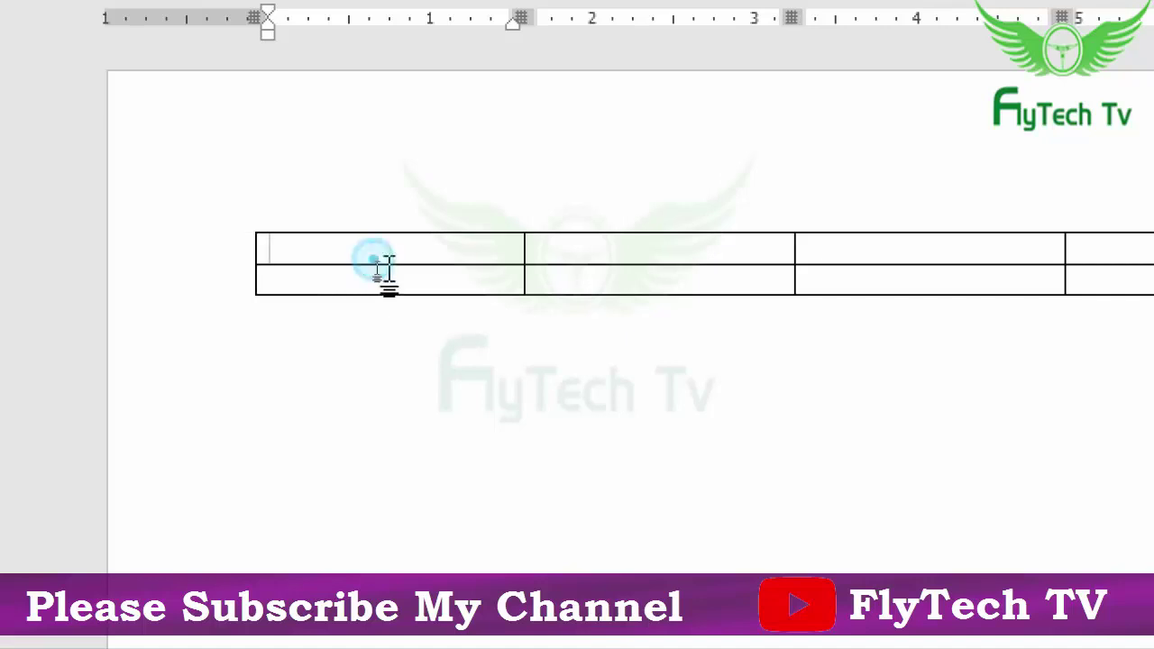
mouse_move(375, 248)
mouse_down()
mouse_move(391, 271)
mouse_move(1010, 285)
mouse_up()
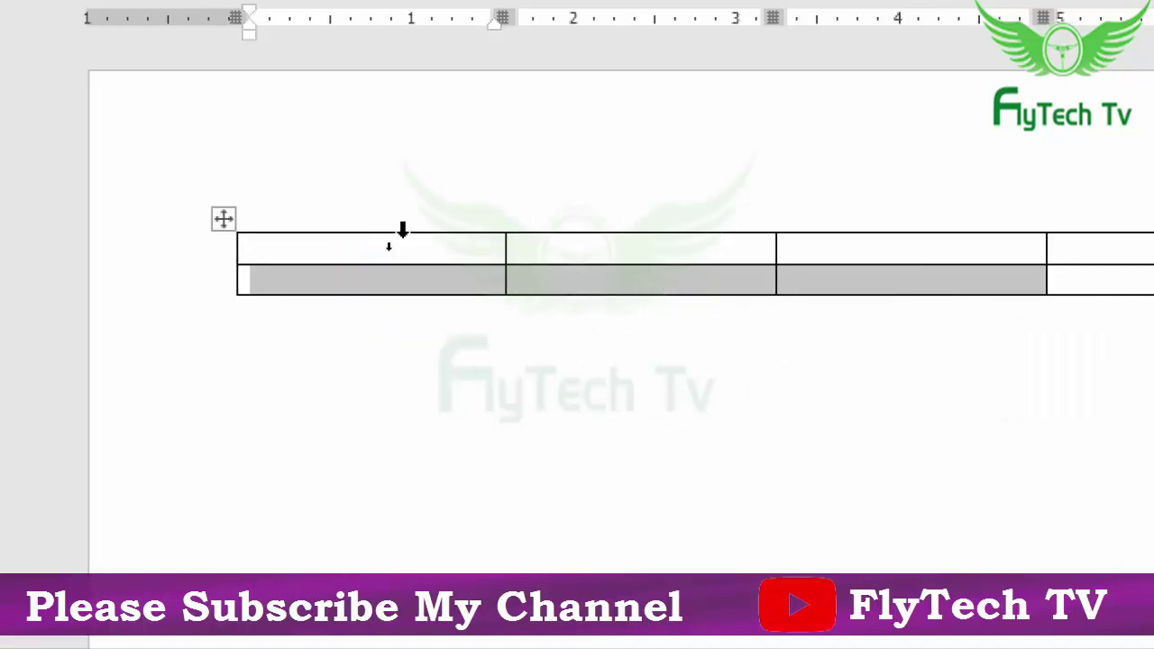
click(305, 253)
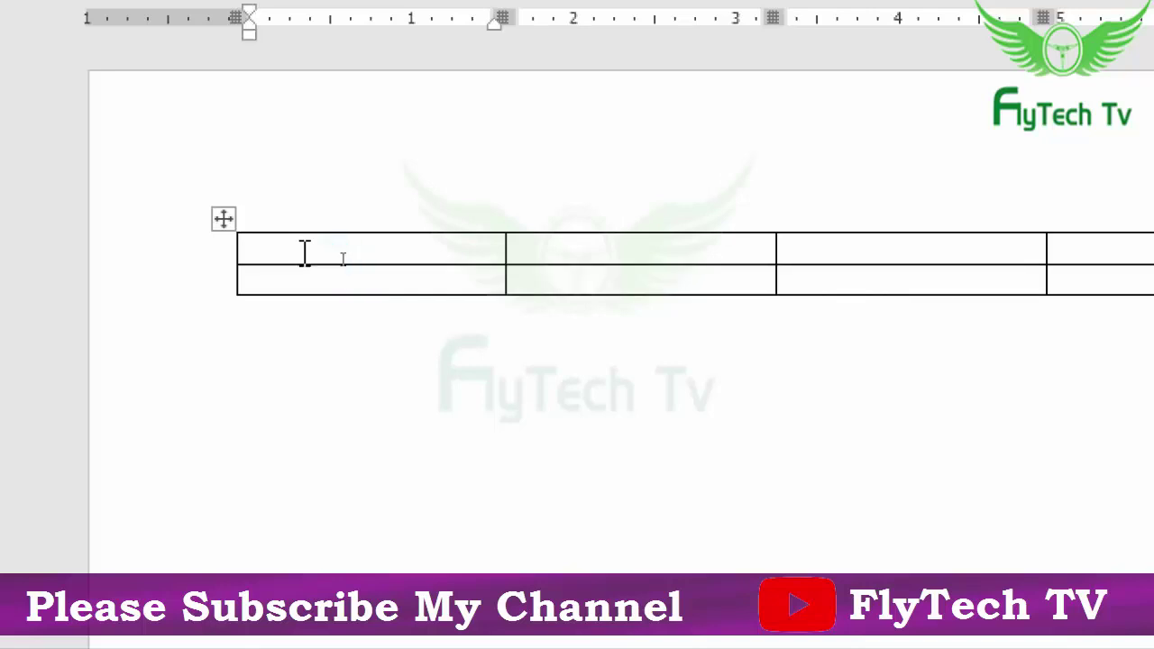
text(cell)
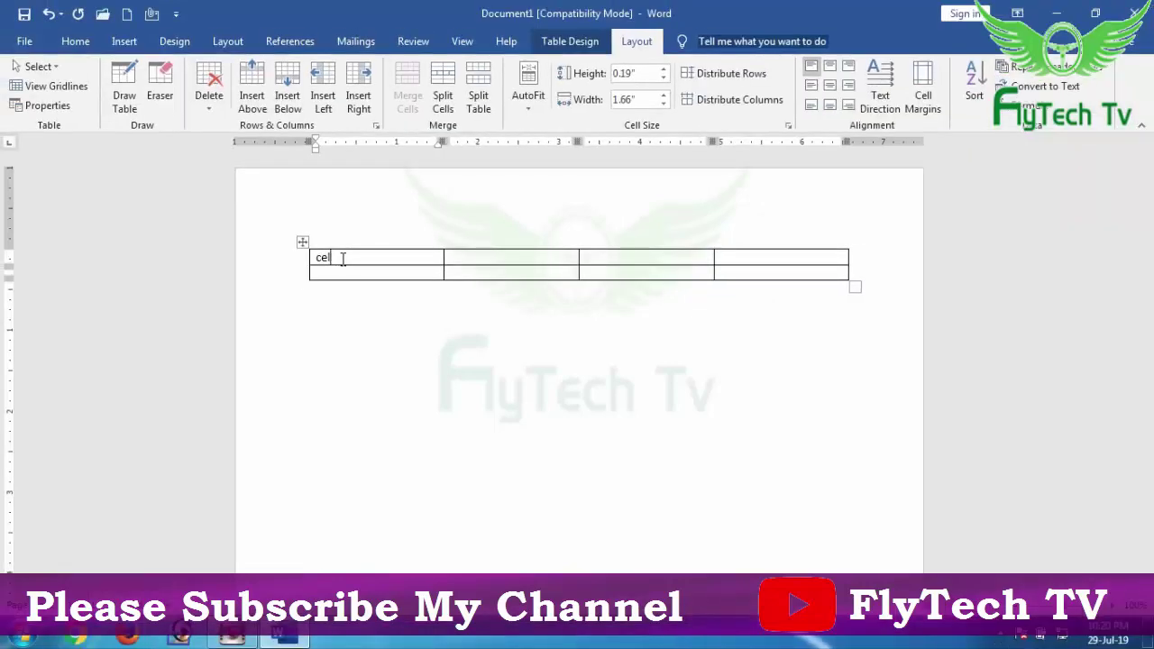
Replace the trial text with the header row SlNo, Name, Address, Pin.
key(BackSpace)
key(BackSpace)
key(BackSpace)
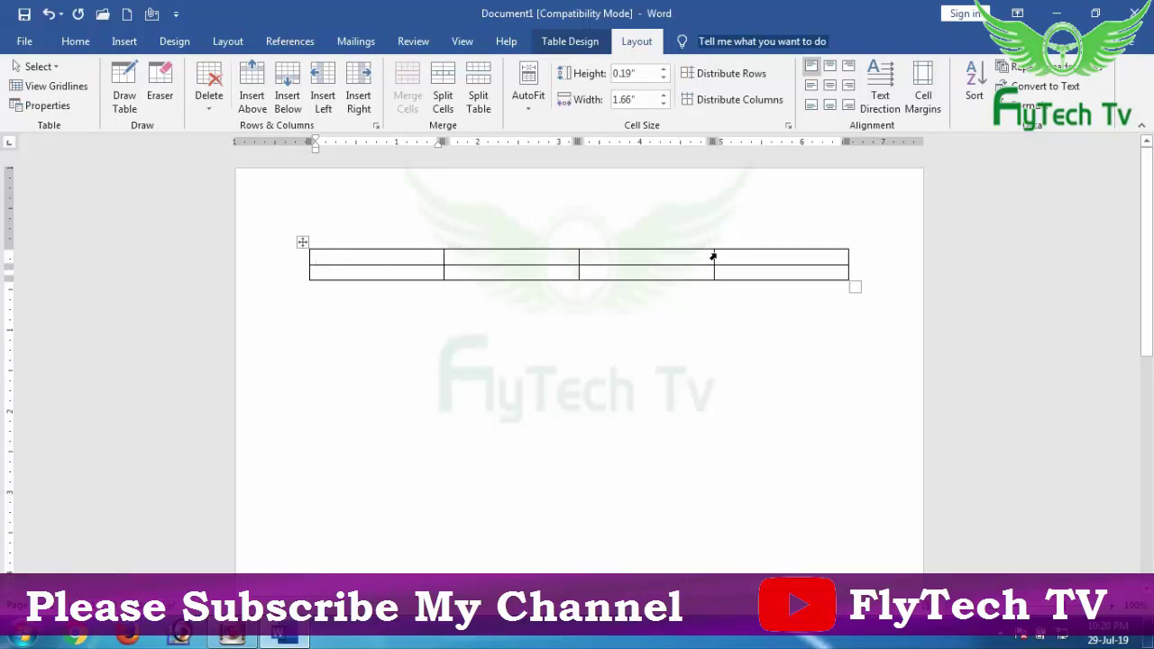
text(Sl)
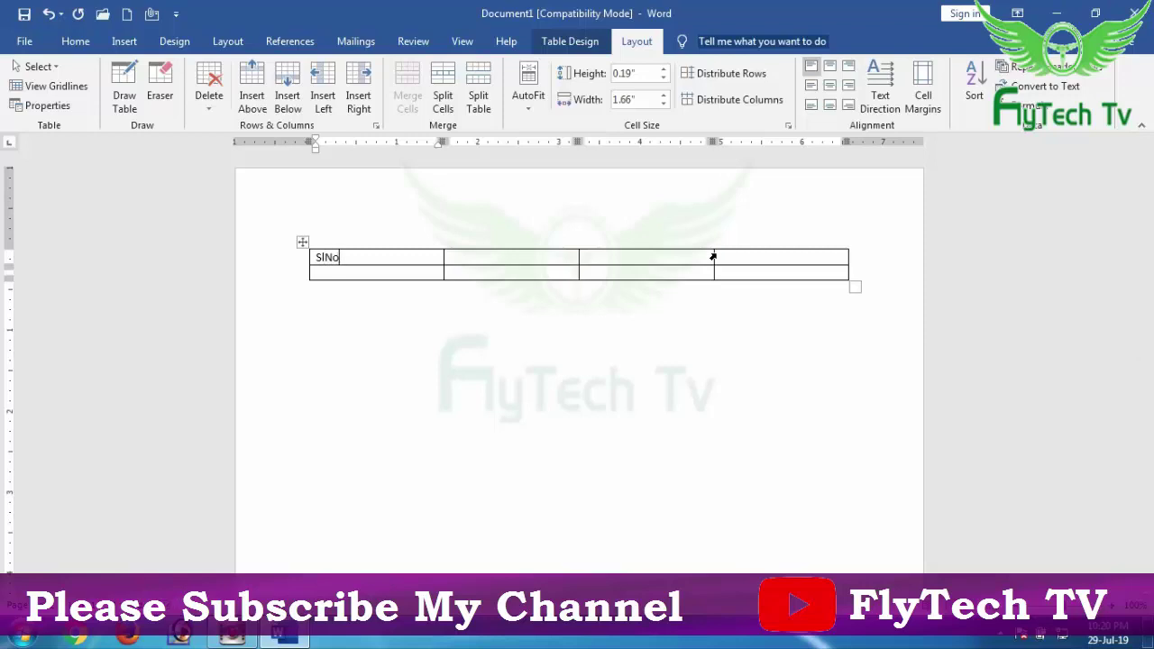
text(No)
click(544, 262)
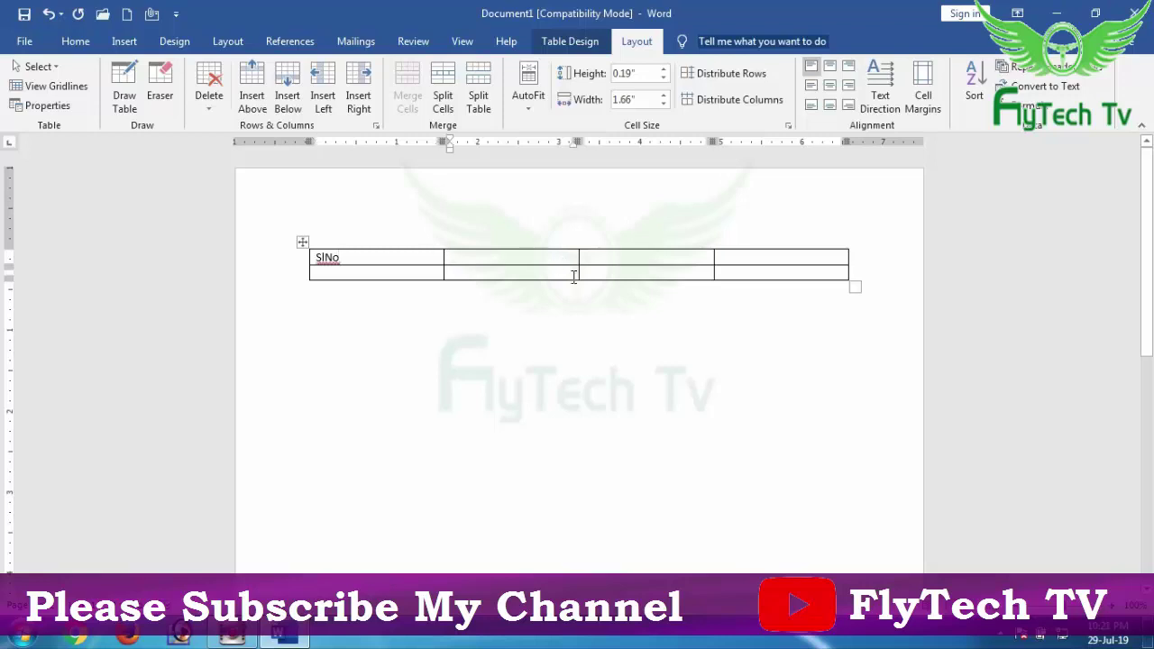
text(Name)
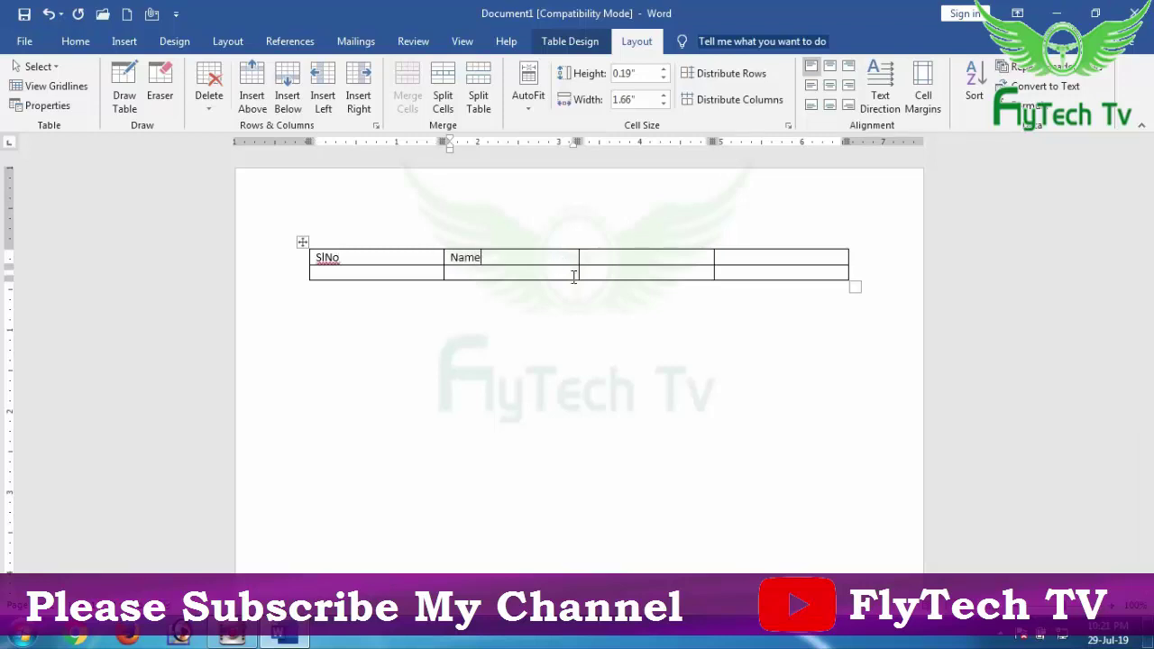
key(Tab)
text(Address)
key(Tab)
text(n)
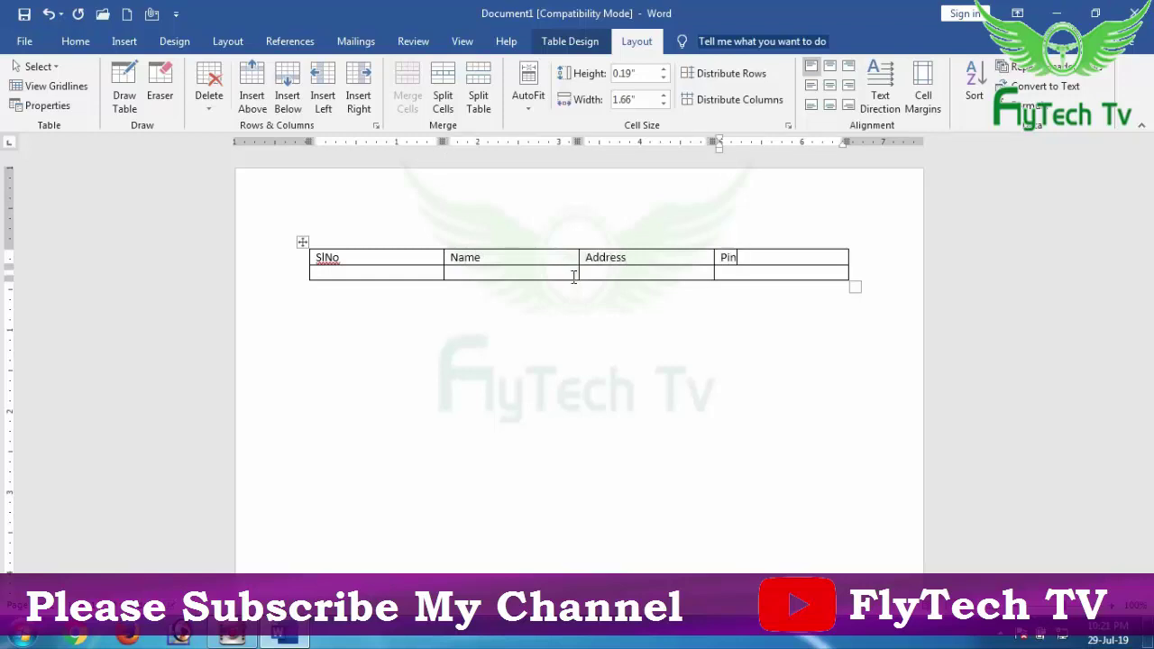
Fill row 2 with record 1: the student's name, address and pin.
key(Tab)
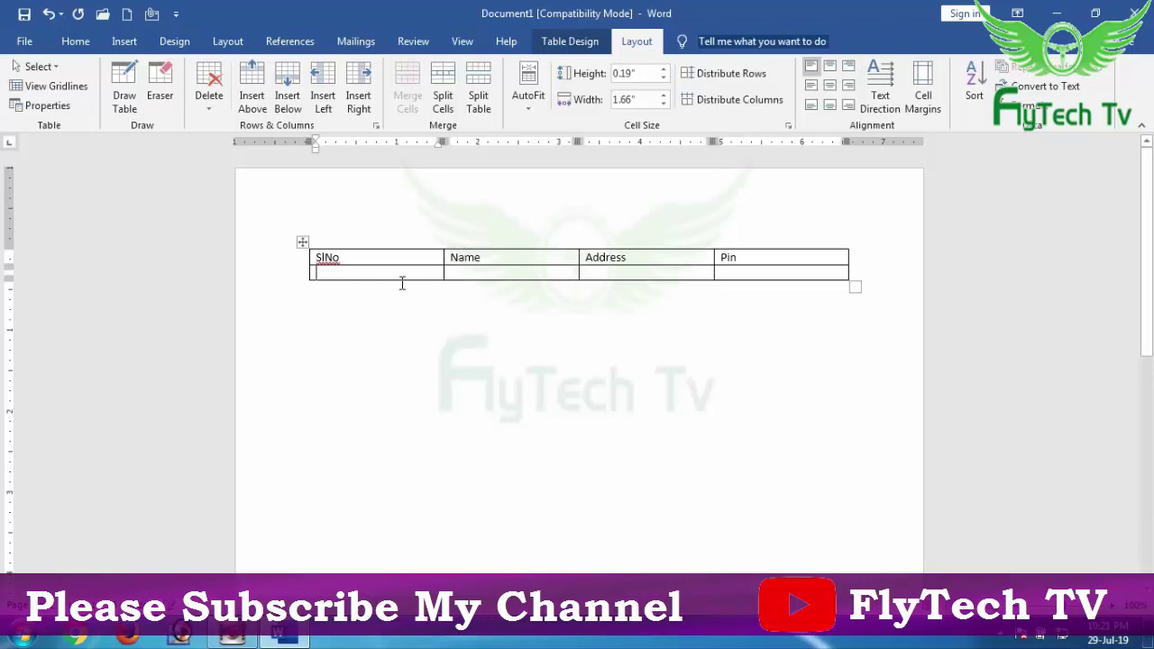
text(1)
key(Tab)
text(Minny)
key(Tab)
text(ATP)
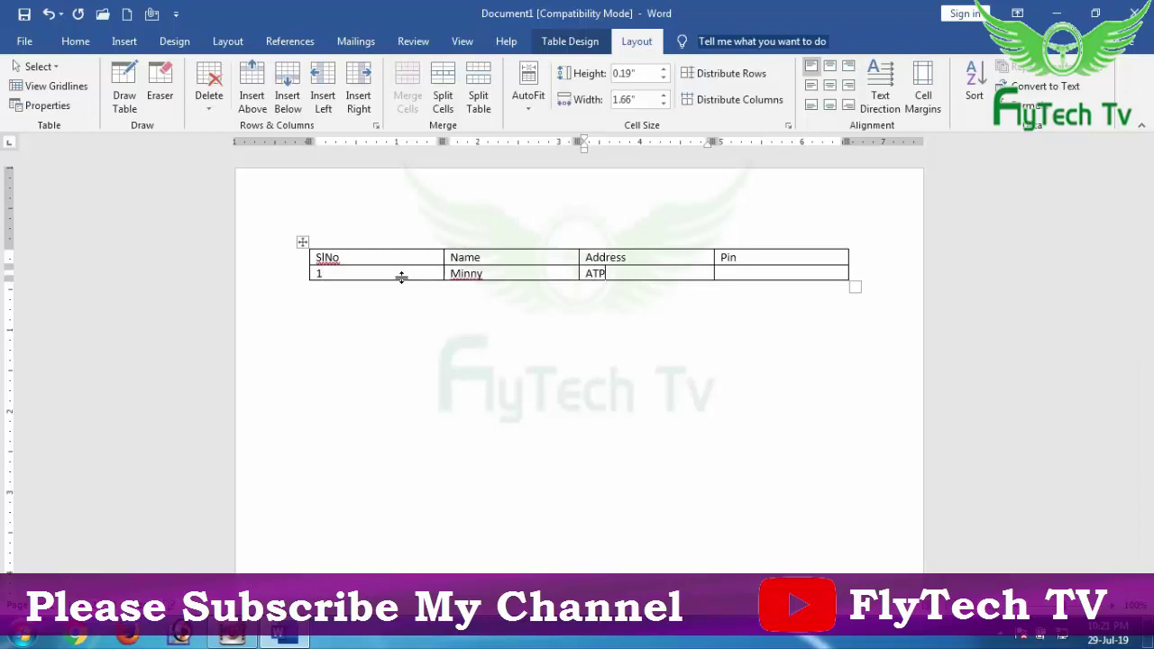
key(Tab)
text(87878883)
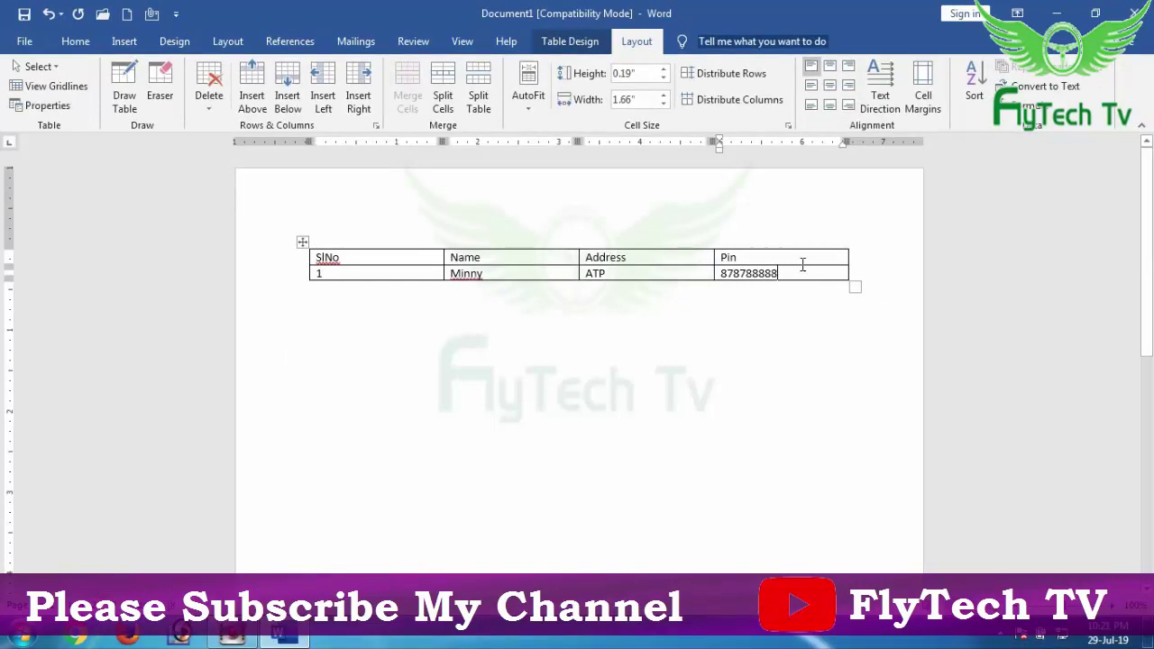
Add a row and enter record 2 with a student's name, address and pin.
click(781, 274)
key(Tab)
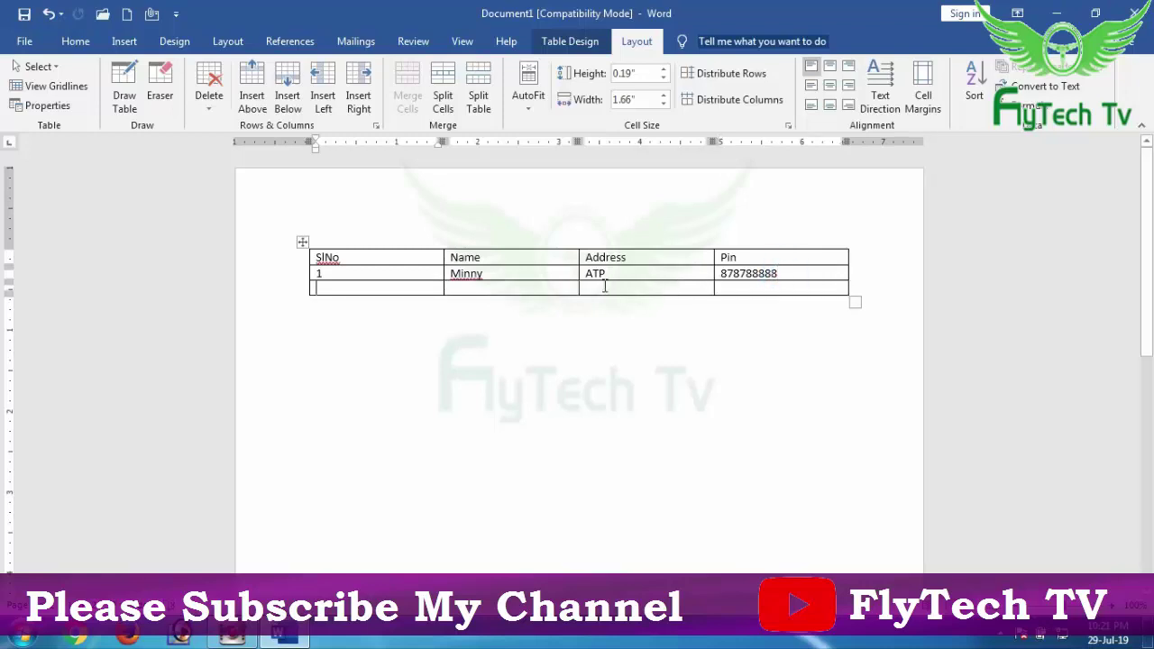
text(2)
key(Tab)
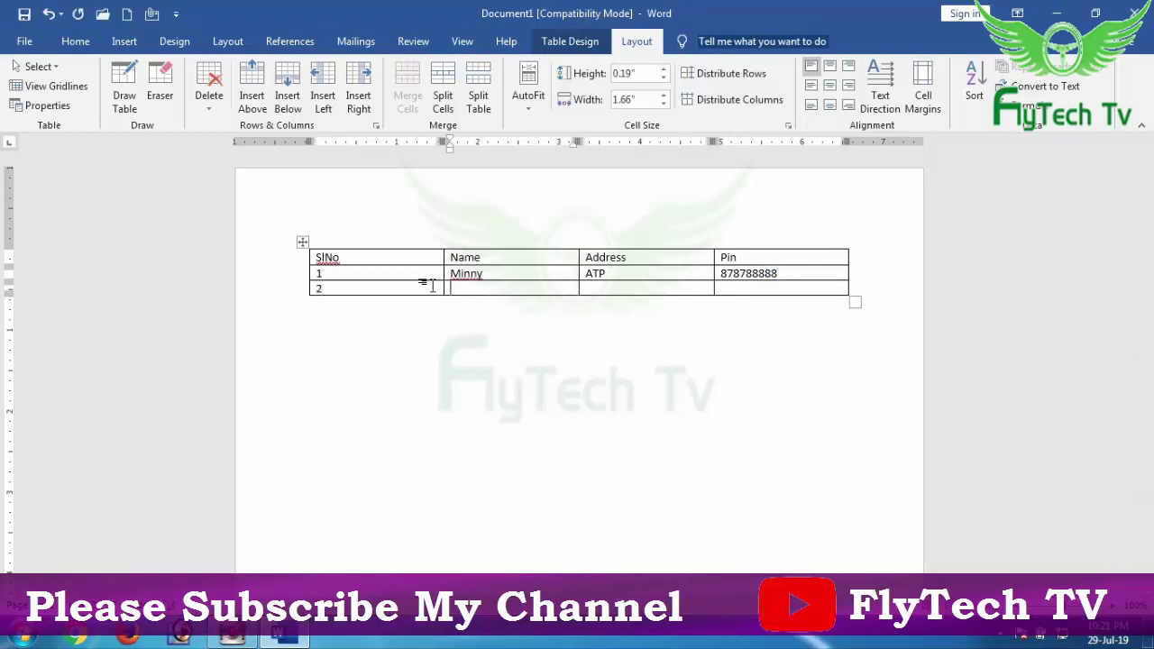
text(Chintu)
key(Tab)
text(T)
key(Tab)
text(87878)
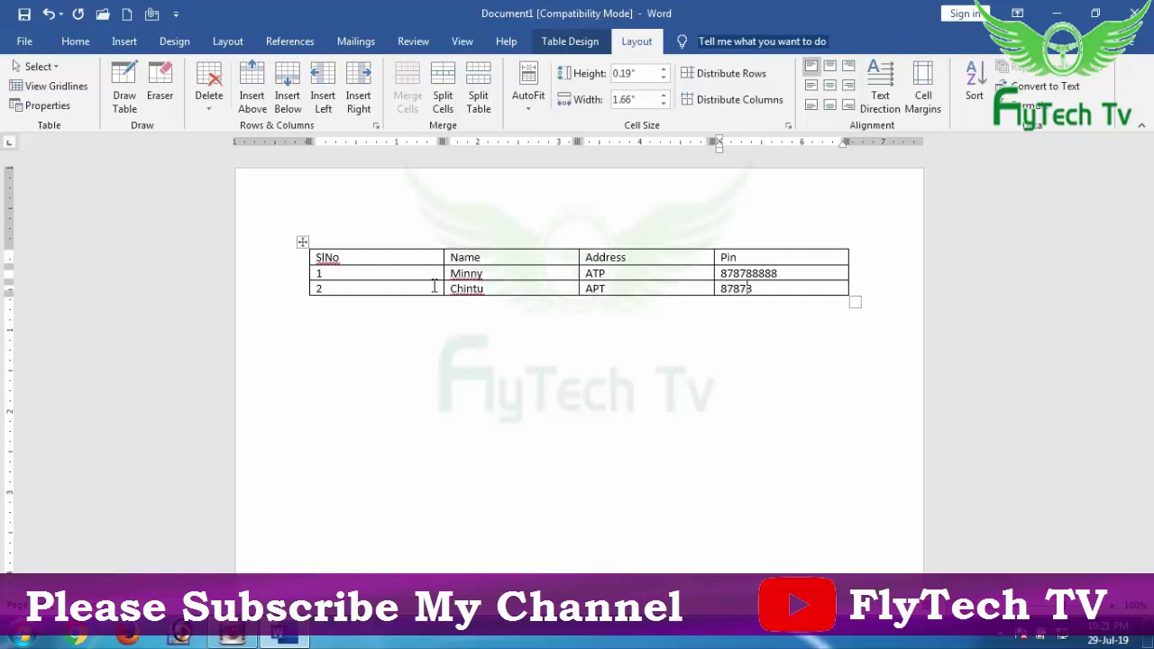
text(7889)
Add another row and fill in record 3's name, address and pin.
key(Tab)
text(3)
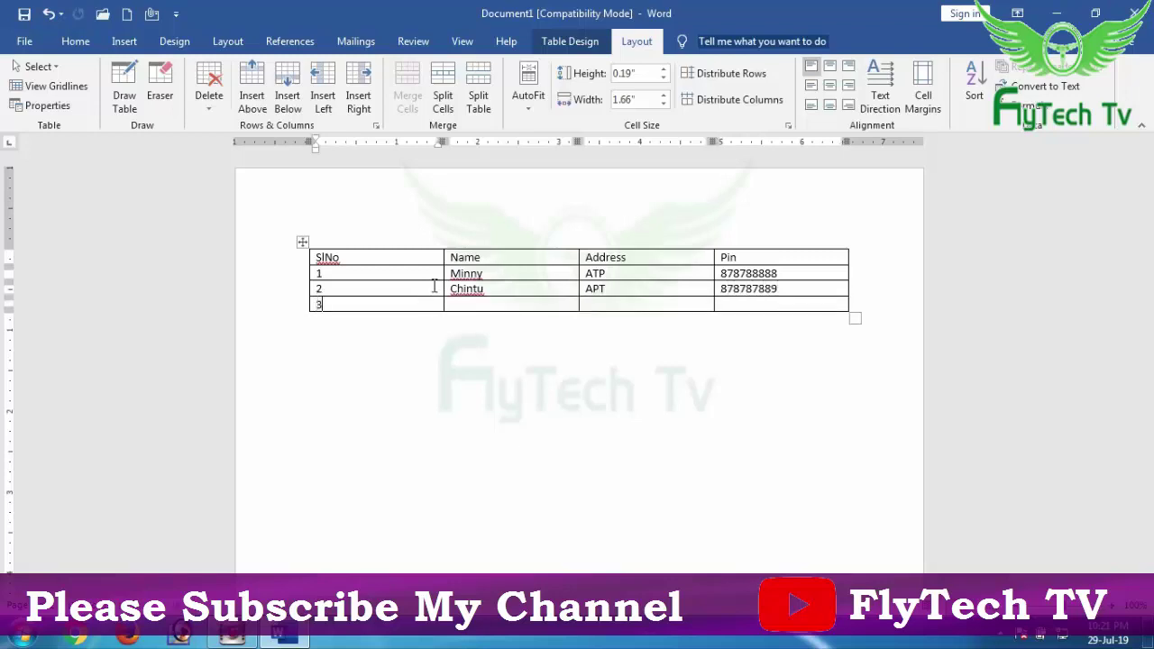
key(Tab)
text(Shiva)
key(Tab)
text(a)
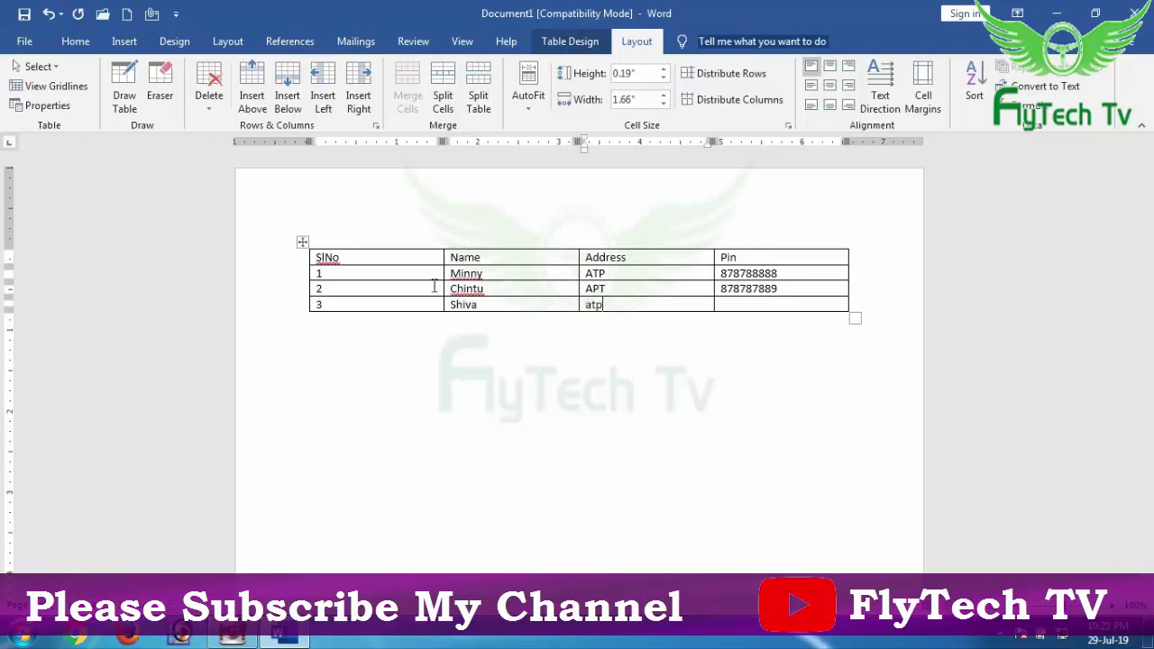
key(Tab)
text(87898989)
Enter record 4's details and add an empty row below it.
key(Tab)
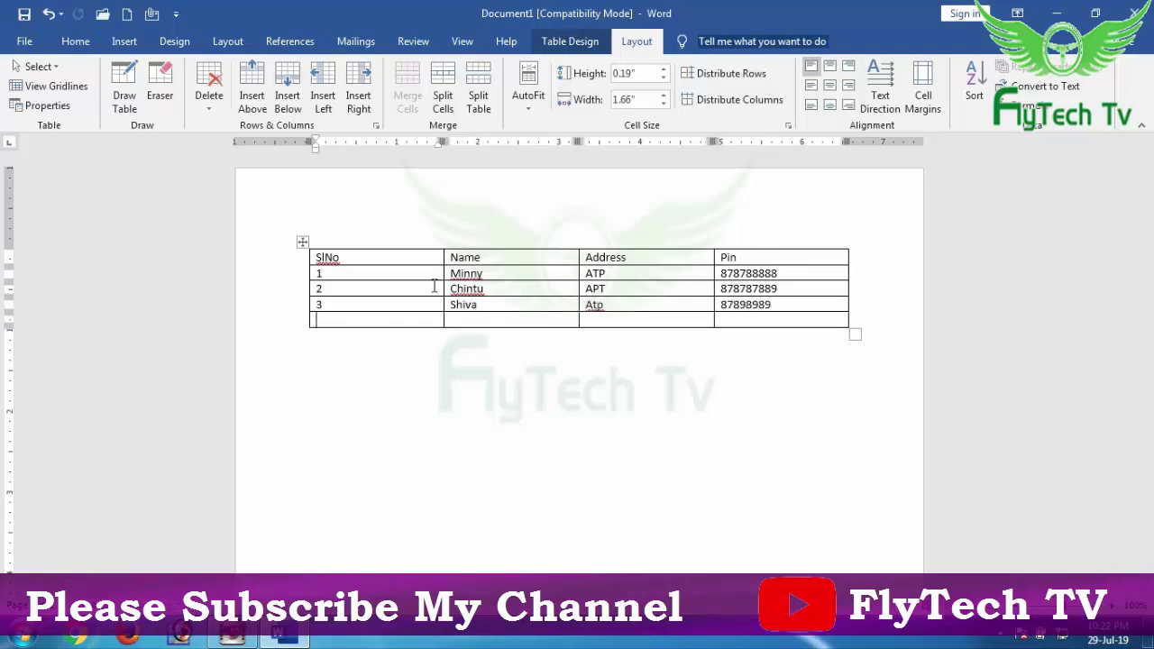
text(4)
key(Tab)
text(r)
text(Ra)
text(ju)
key(Tab)
text(at)
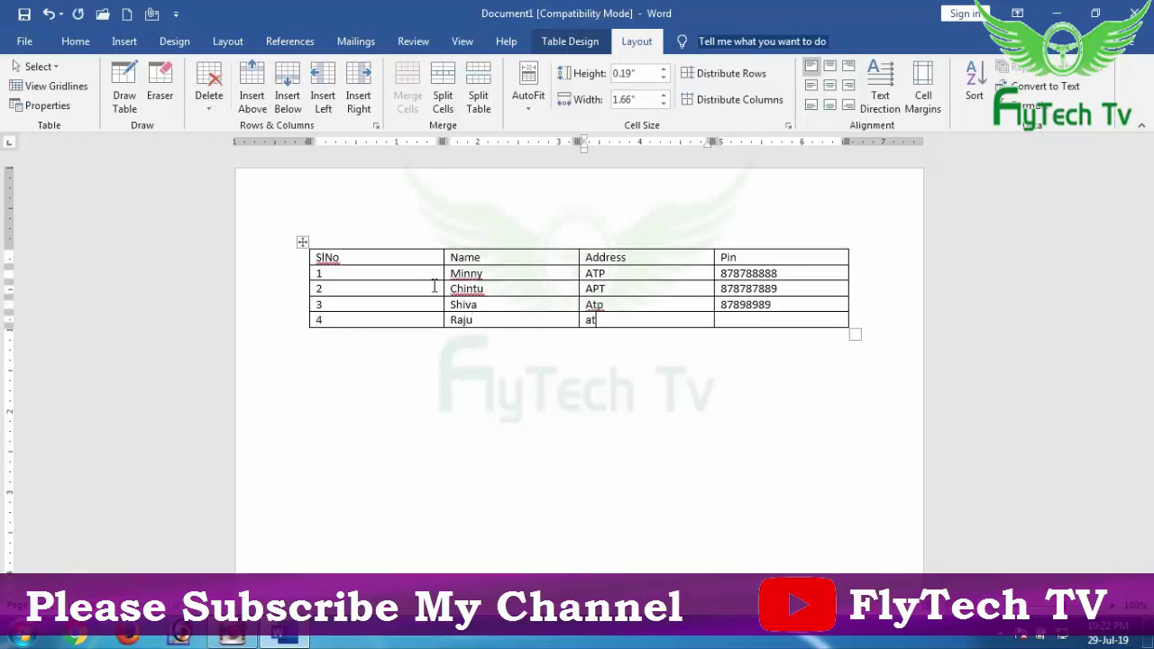
text(p)
key(Tab)
text(87878788)
key(Tab)
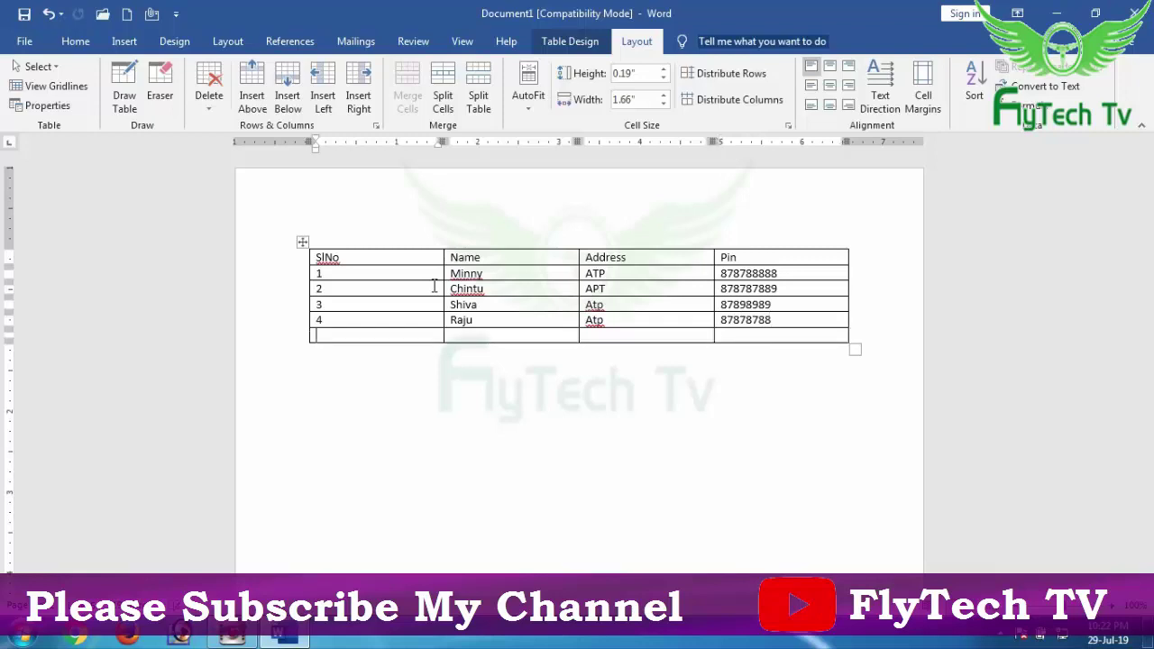
key(Tab)
key(Tab)
key(Tab)
key(Tab)
key(Tab)
key(Tab)
key(Tab)
key(Tab)
key(Tab)
key(Tab)
key(Tab)
key(Tab)
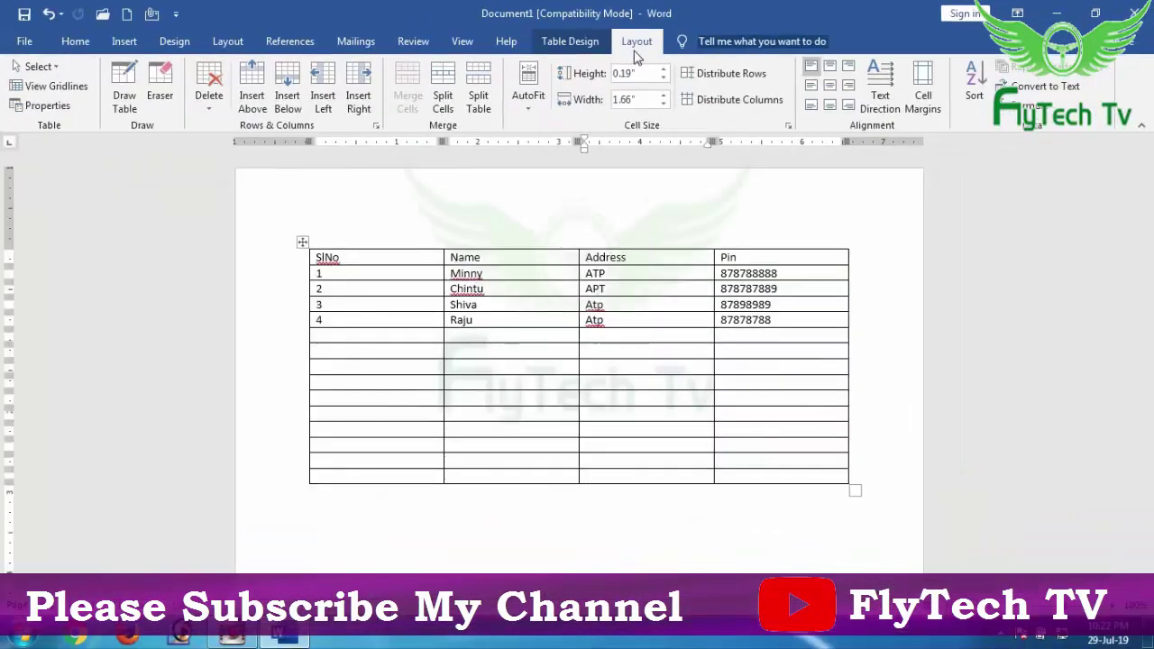
click(482, 334)
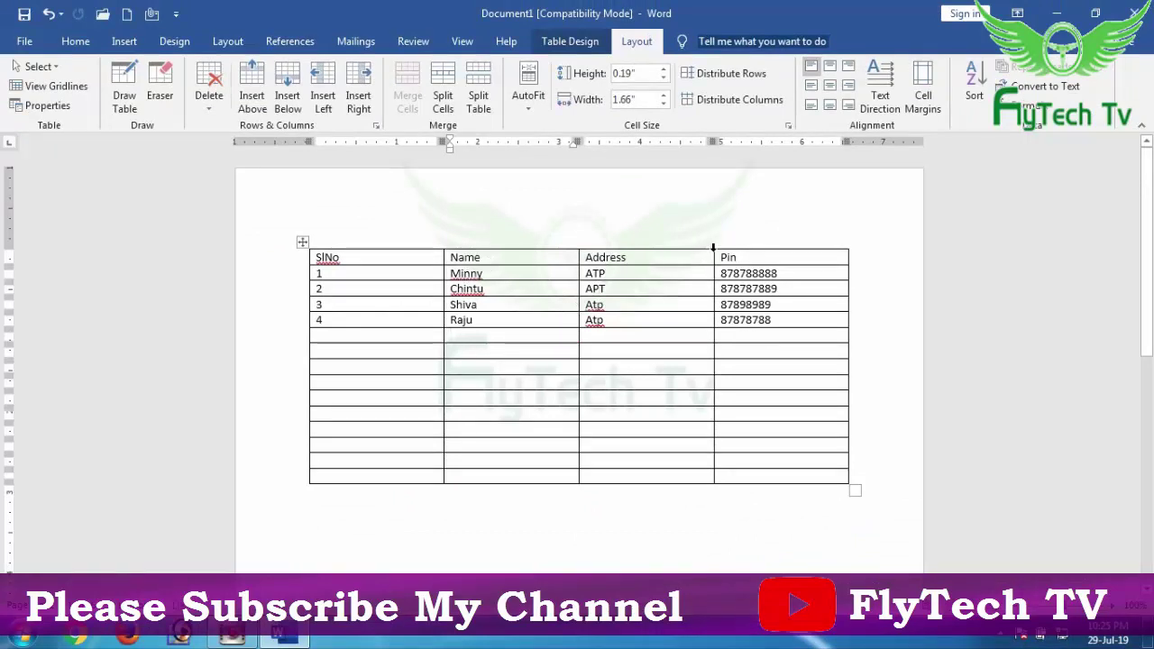
click(518, 260)
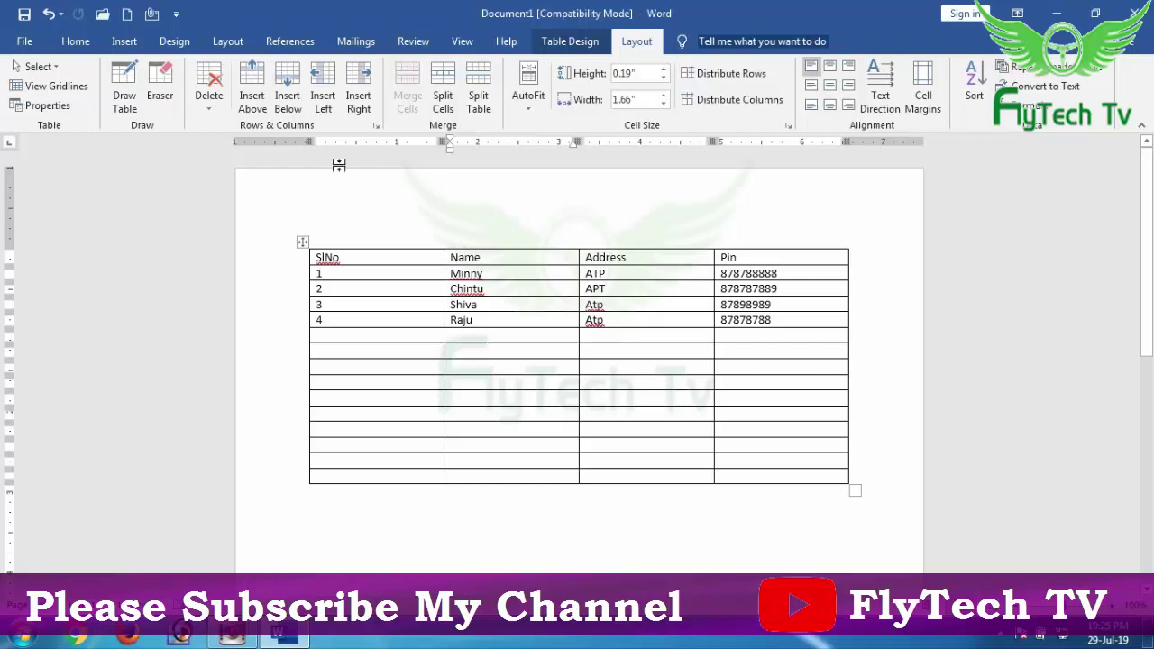
Insert a column right of Name and head it Father's Name.
click(358, 102)
click(561, 263)
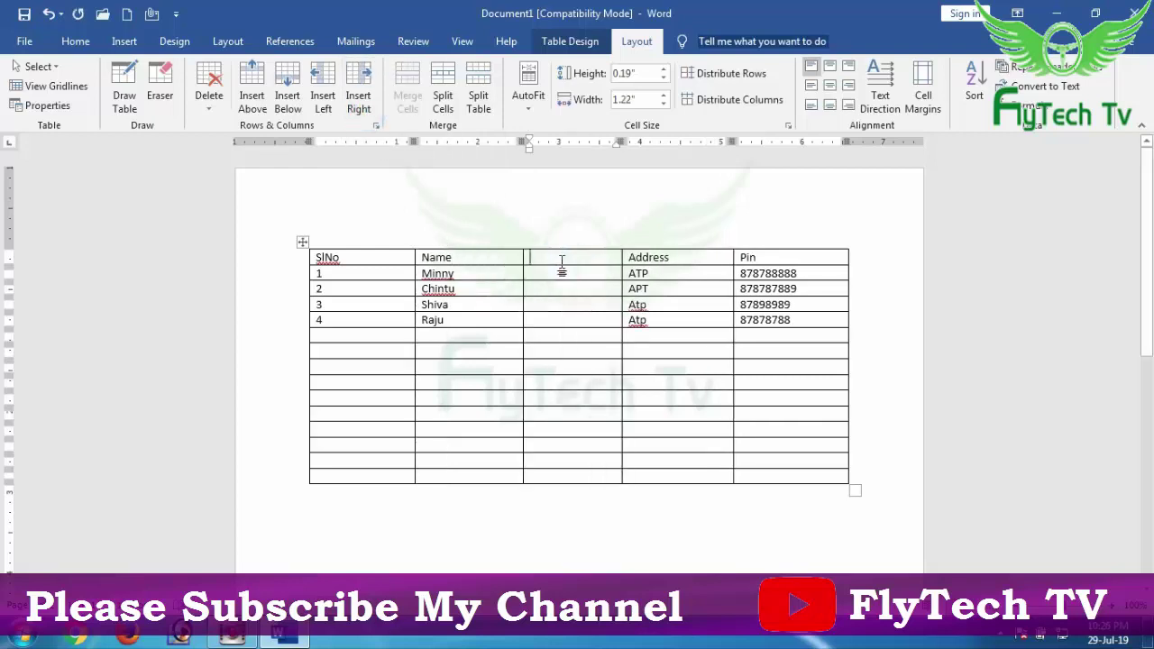
text(Fathers Name)
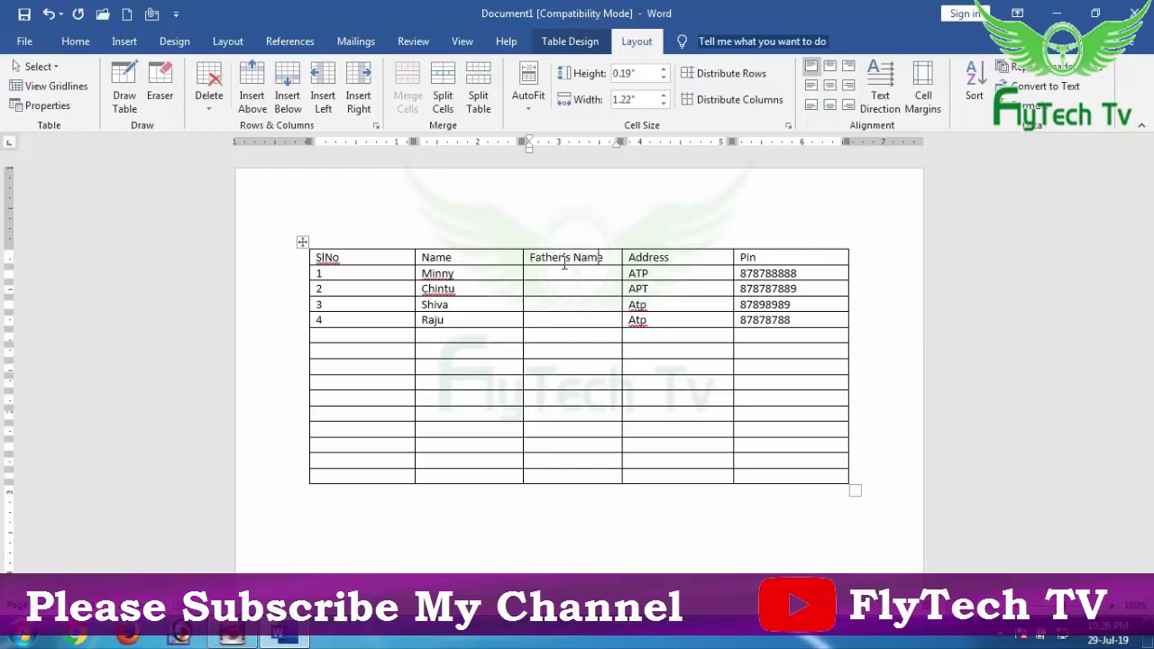
double_click(648, 257)
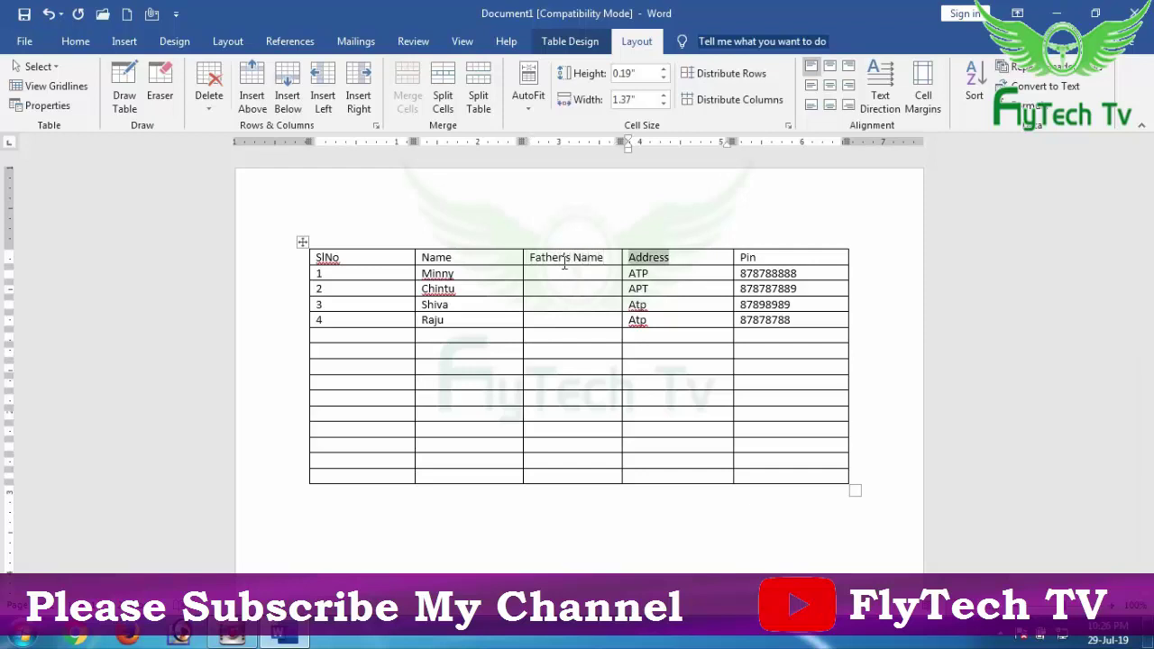
click(639, 251)
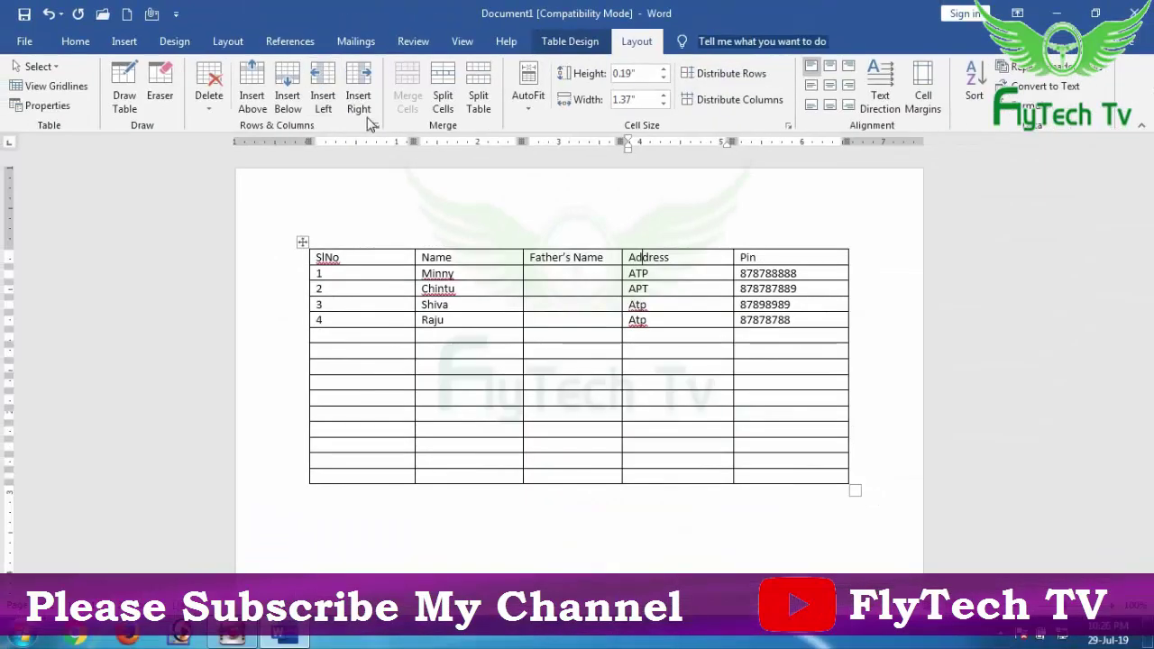
Add a column right of Address headed 'Qualification', correcting its misspelling.
click(360, 101)
click(695, 263)
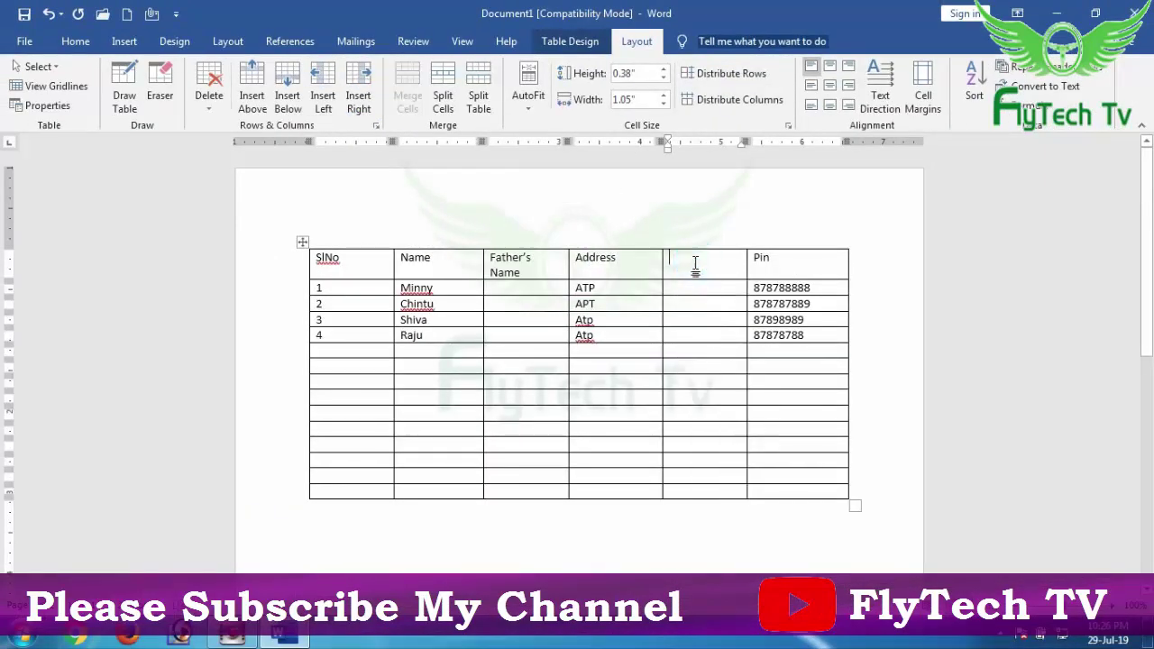
text(Q)
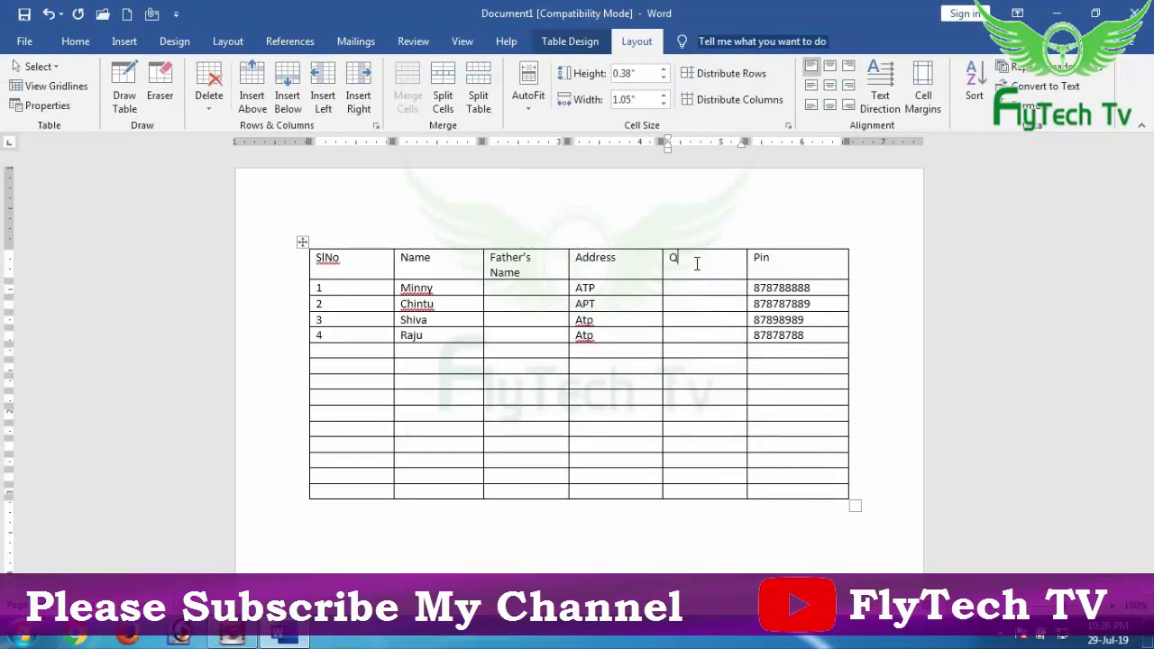
text(ualifcat)
text(ion)
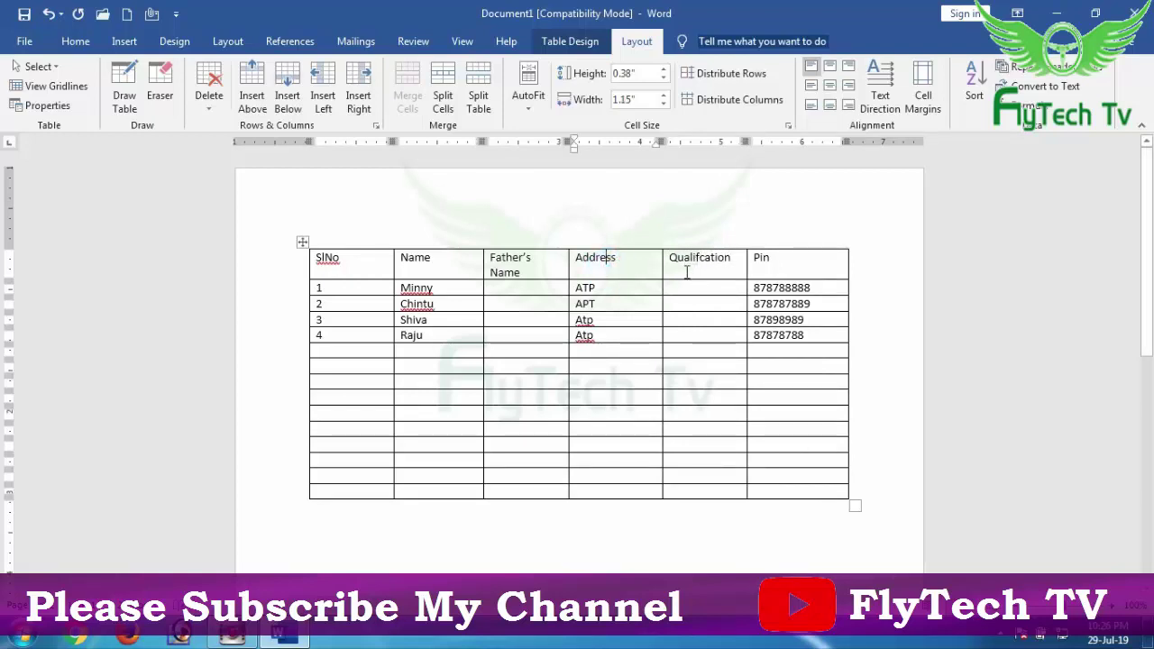
click(696, 260)
text(i)
right_click(697, 262)
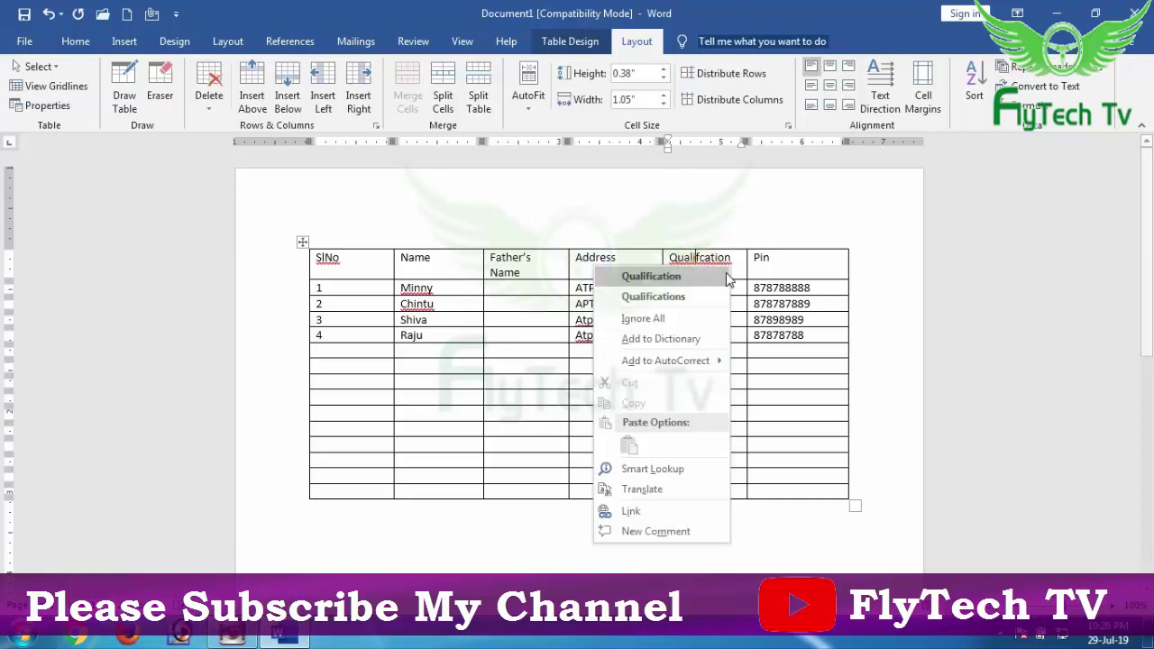
click(697, 275)
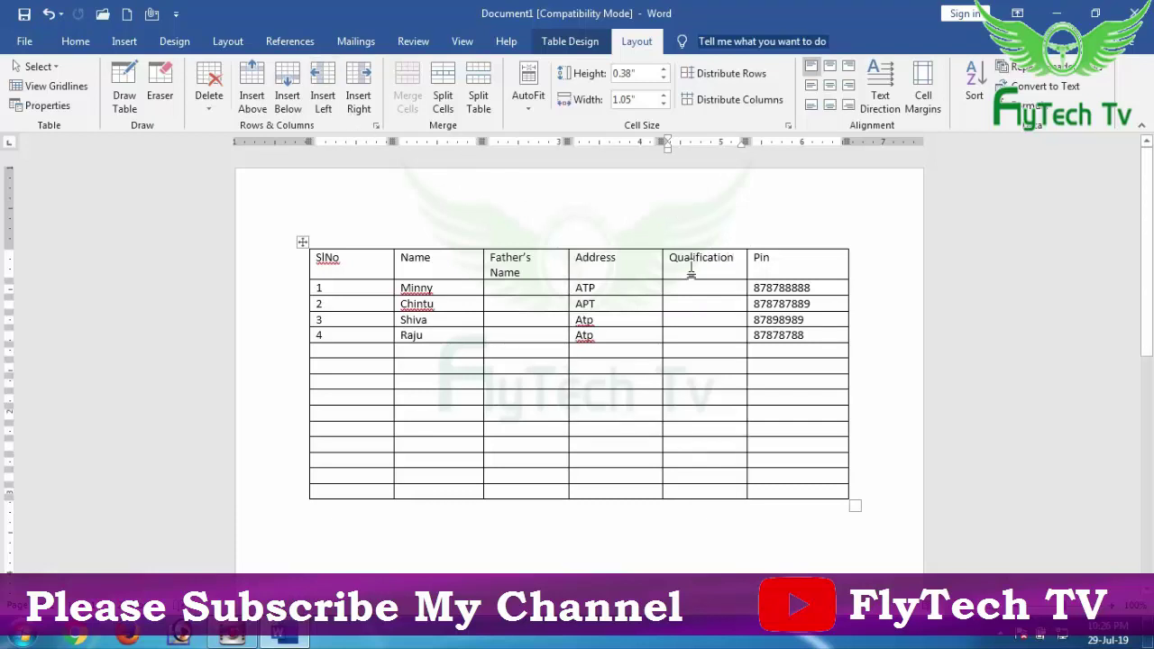
Insert a DOB column left of Qualification, then select both DOB and Qualification headers.
right_click(692, 264)
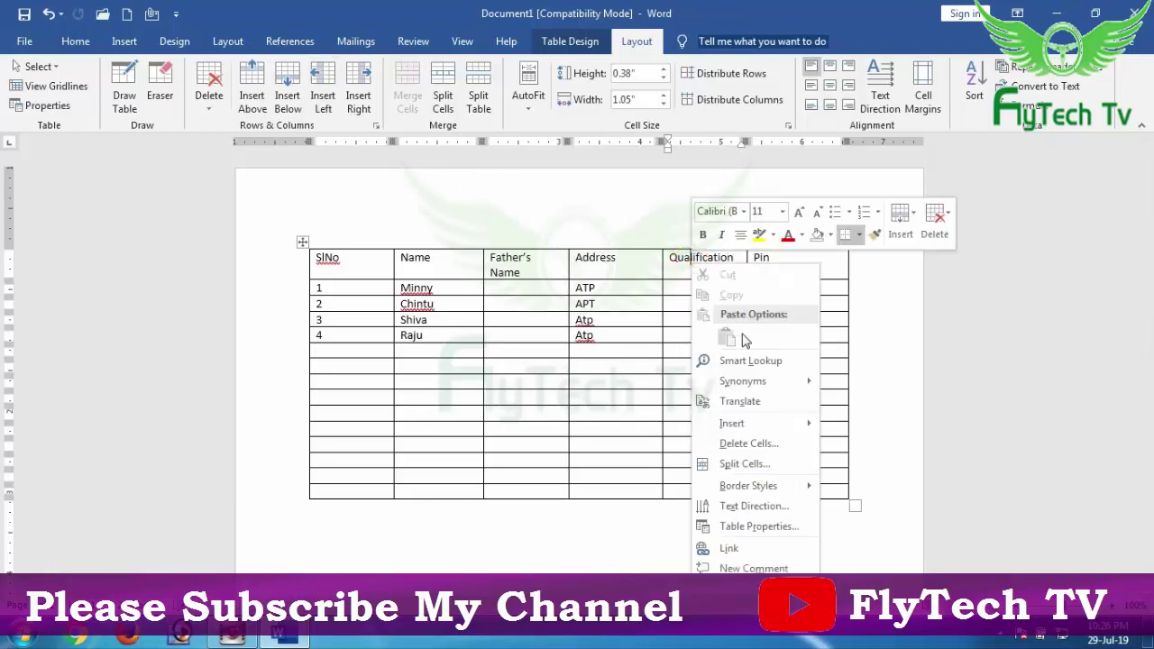
mouse_move(757, 431)
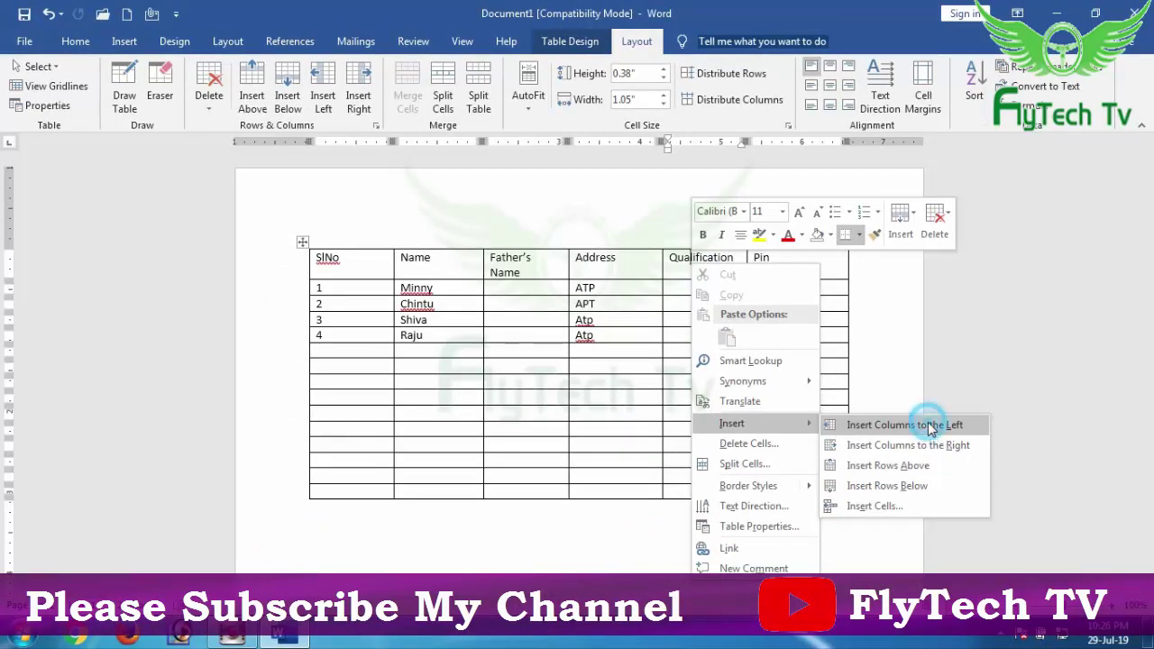
click(930, 426)
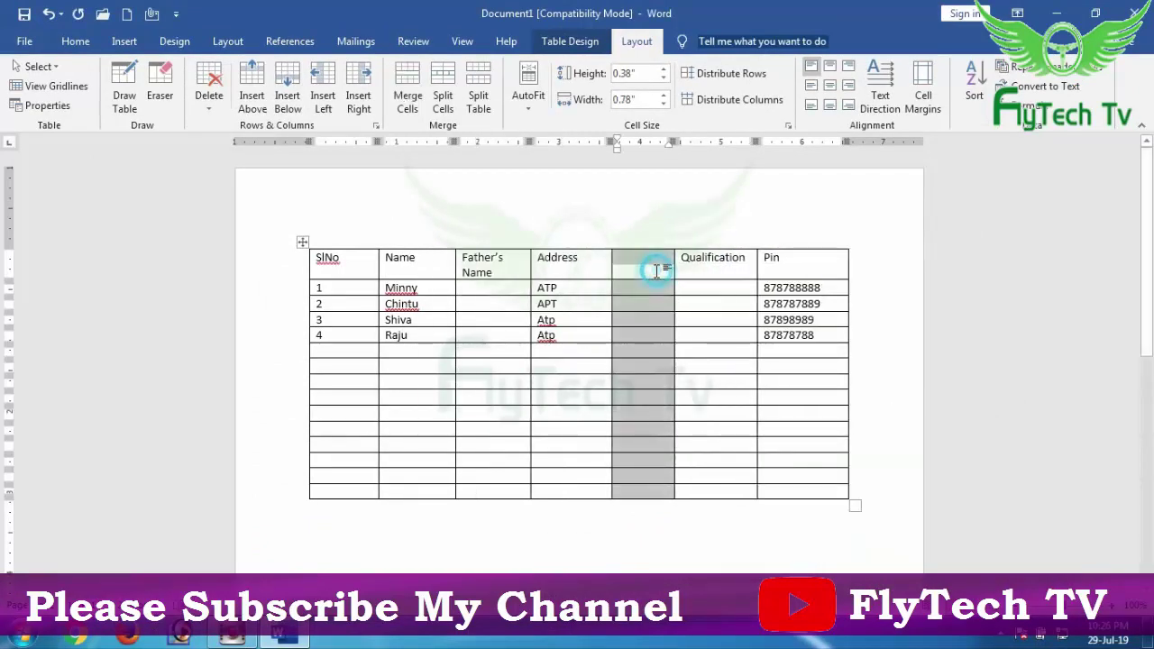
click(656, 271)
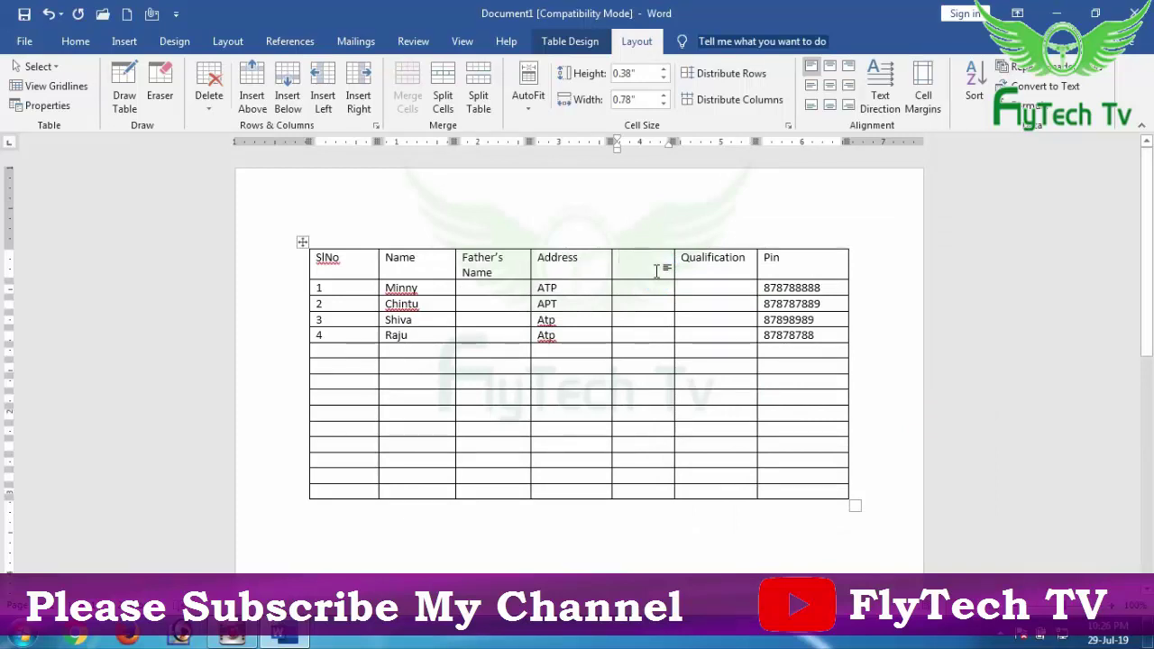
text(DOB)
drag(636, 267, 702, 266)
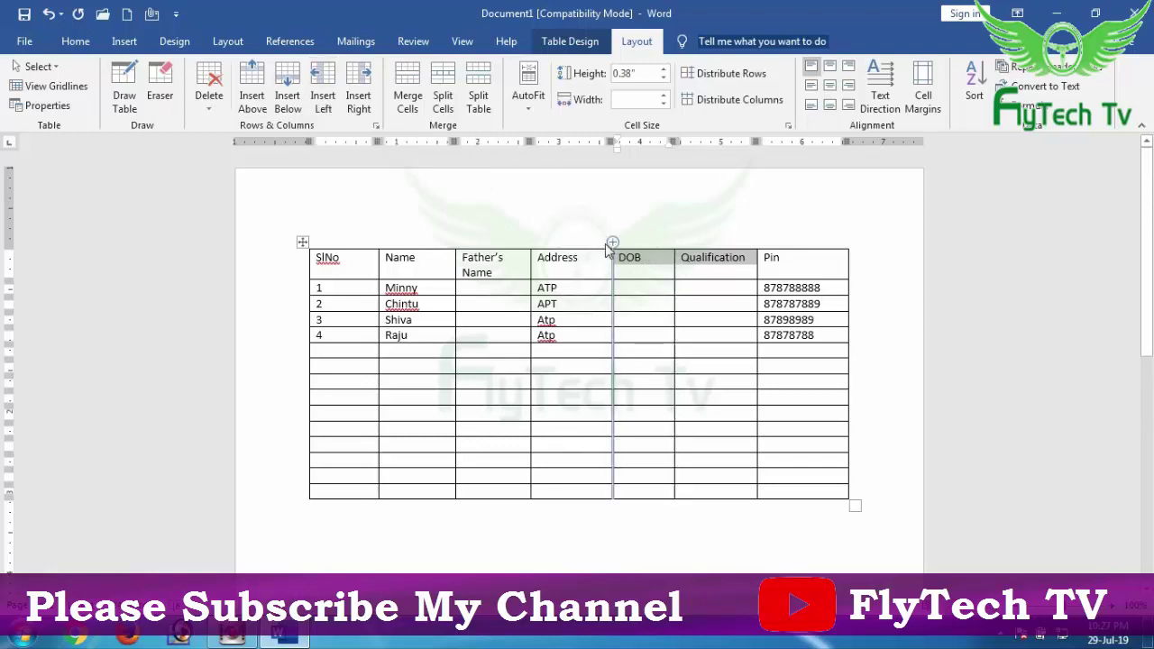
Insert two blank columns left of DOB, then place the caret in row 3's SlNo cell.
click(323, 102)
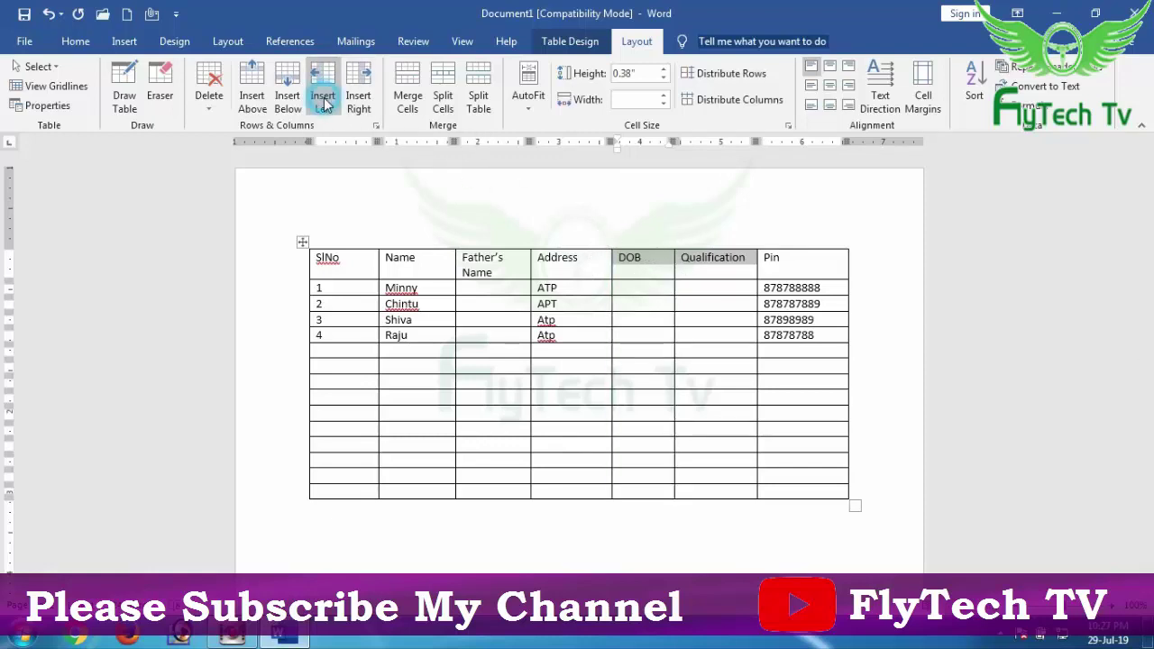
click(600, 270)
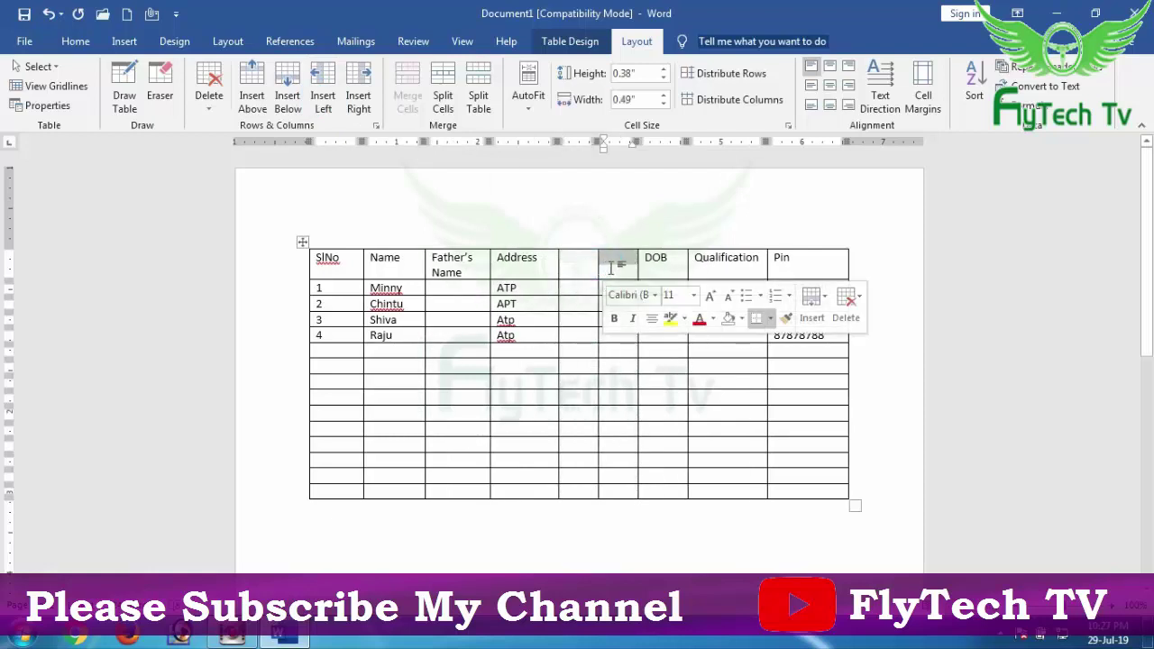
click(601, 267)
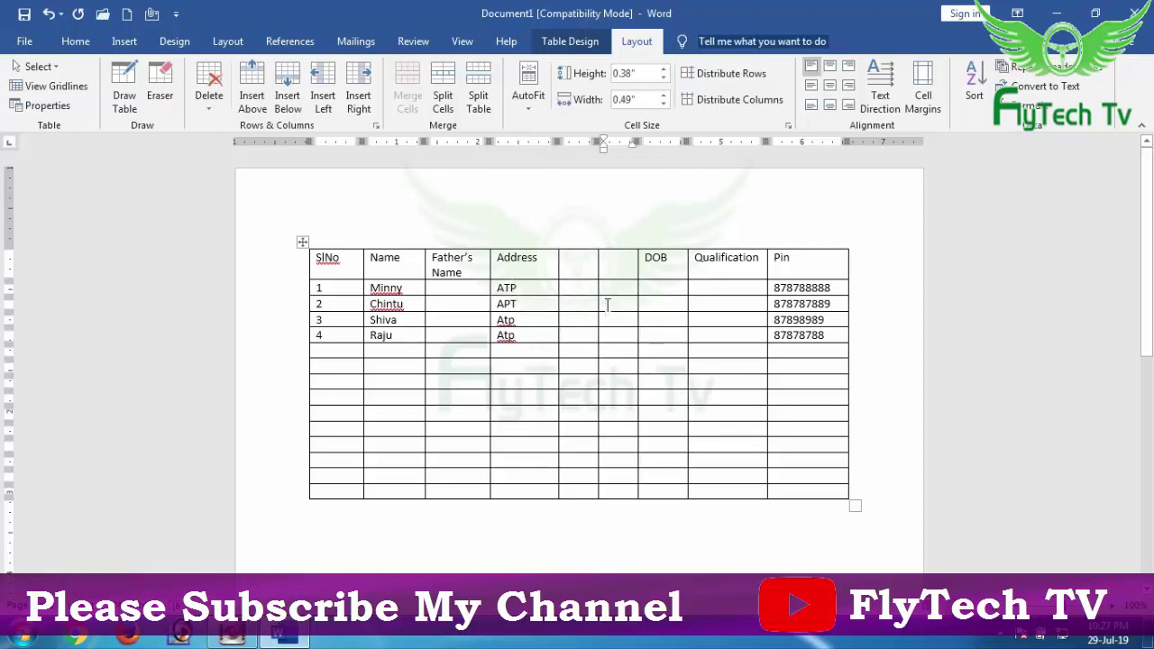
click(334, 320)
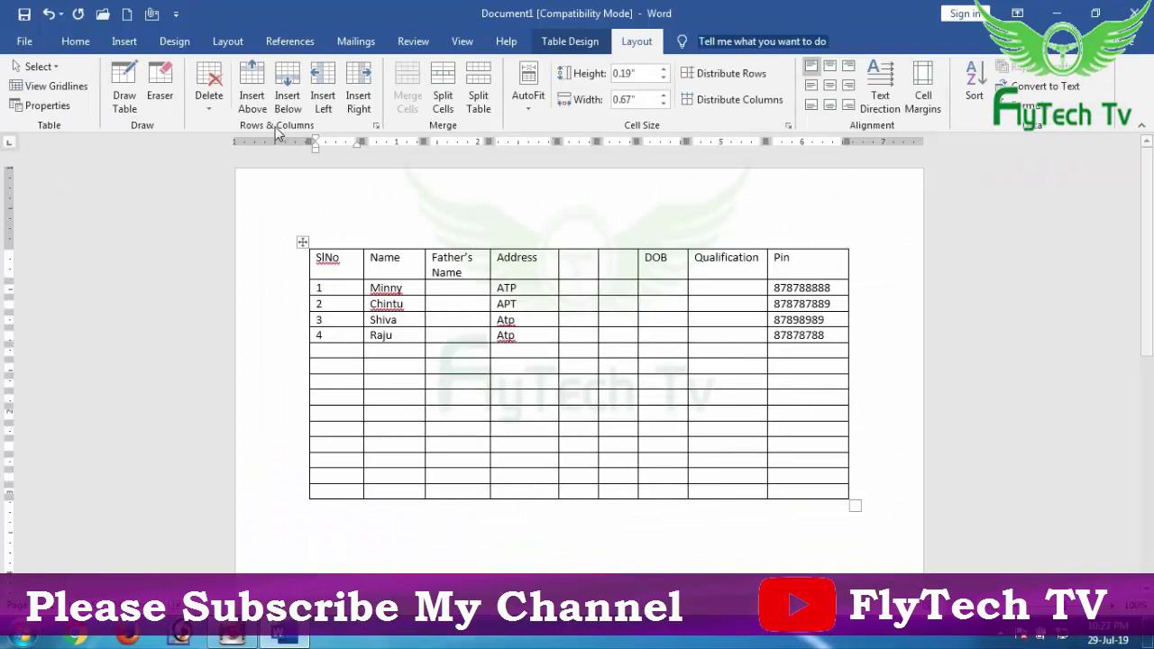
Add two blank rows above record 3 and two more below it.
click(254, 98)
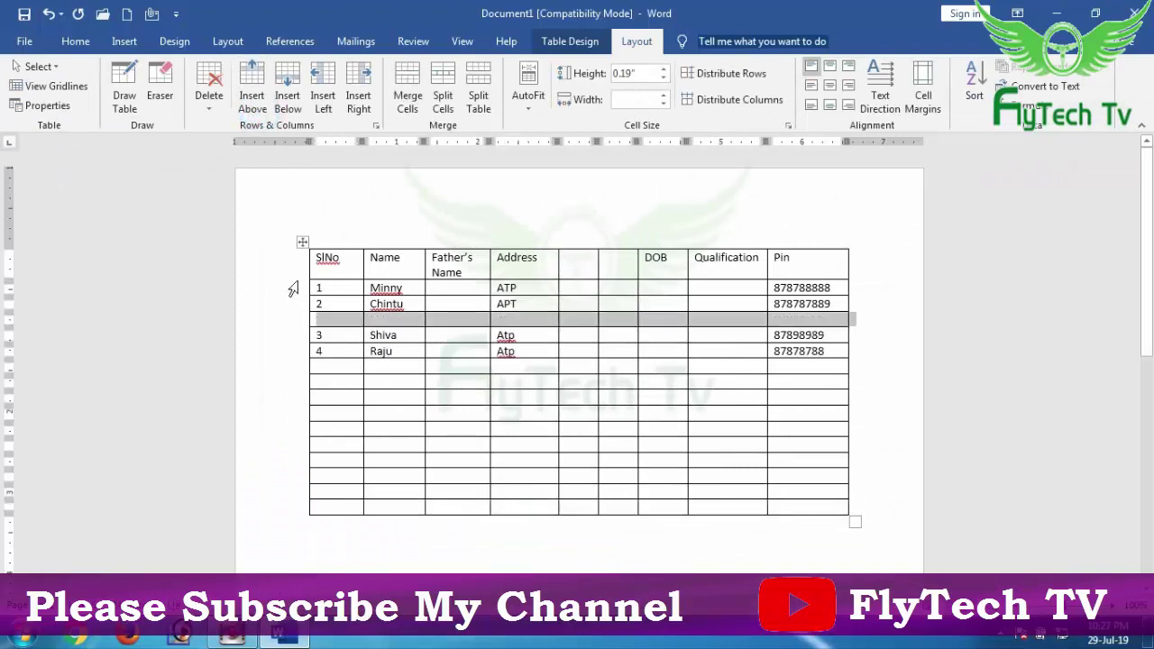
click(344, 321)
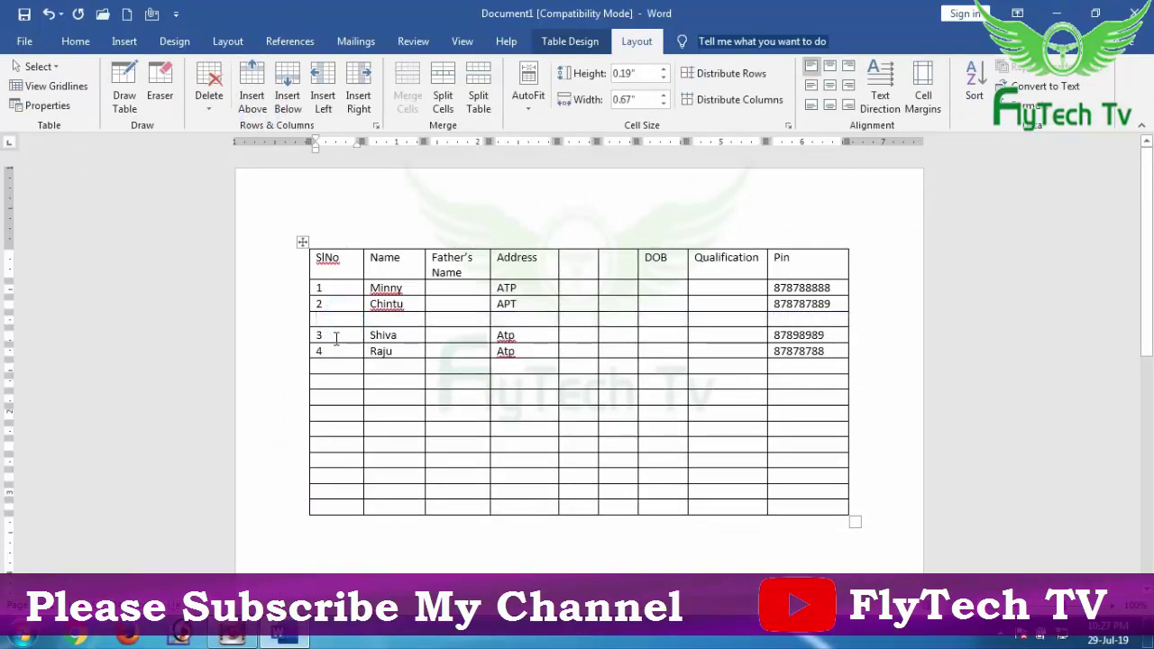
click(335, 337)
click(252, 95)
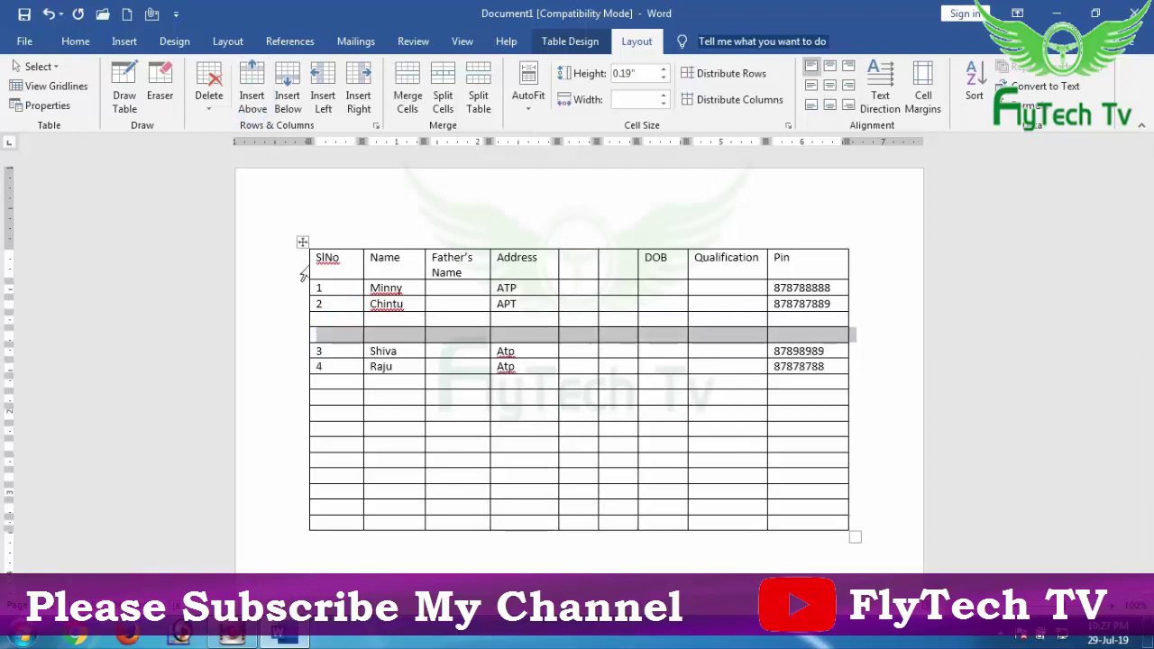
click(335, 358)
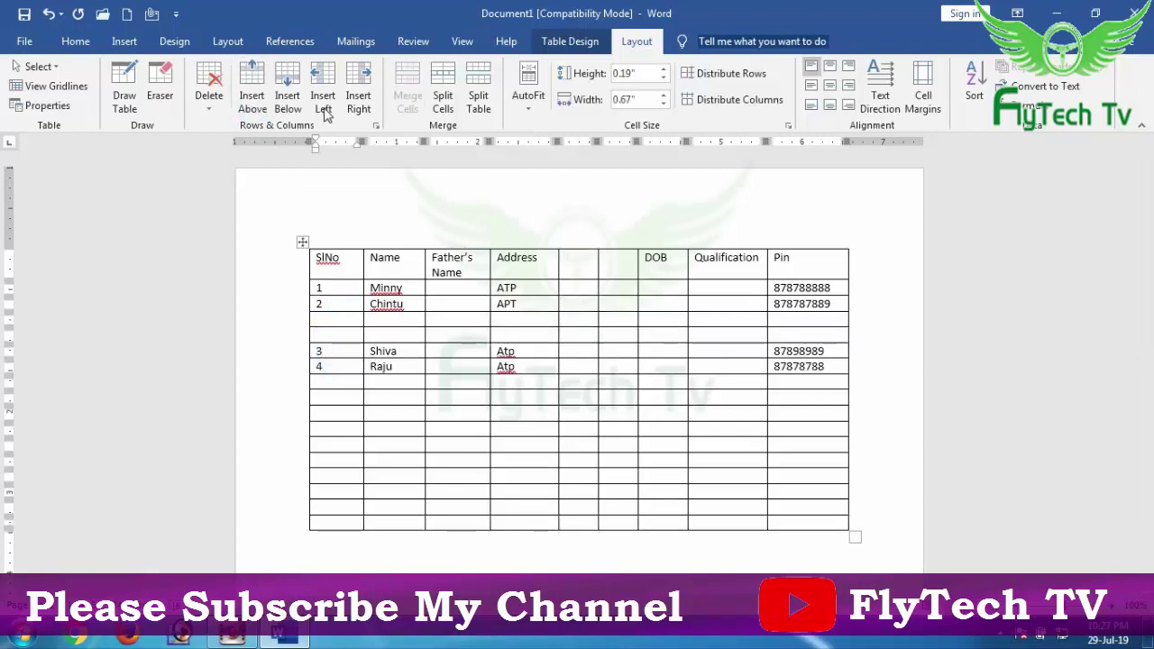
click(295, 104)
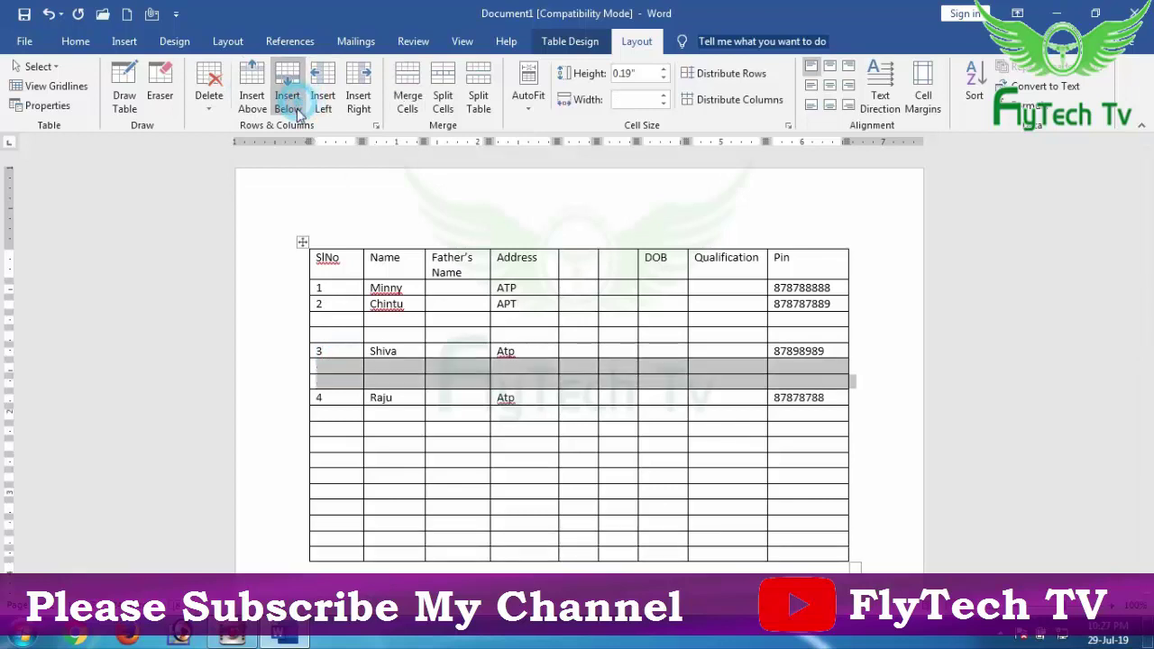
click(297, 105)
click(348, 372)
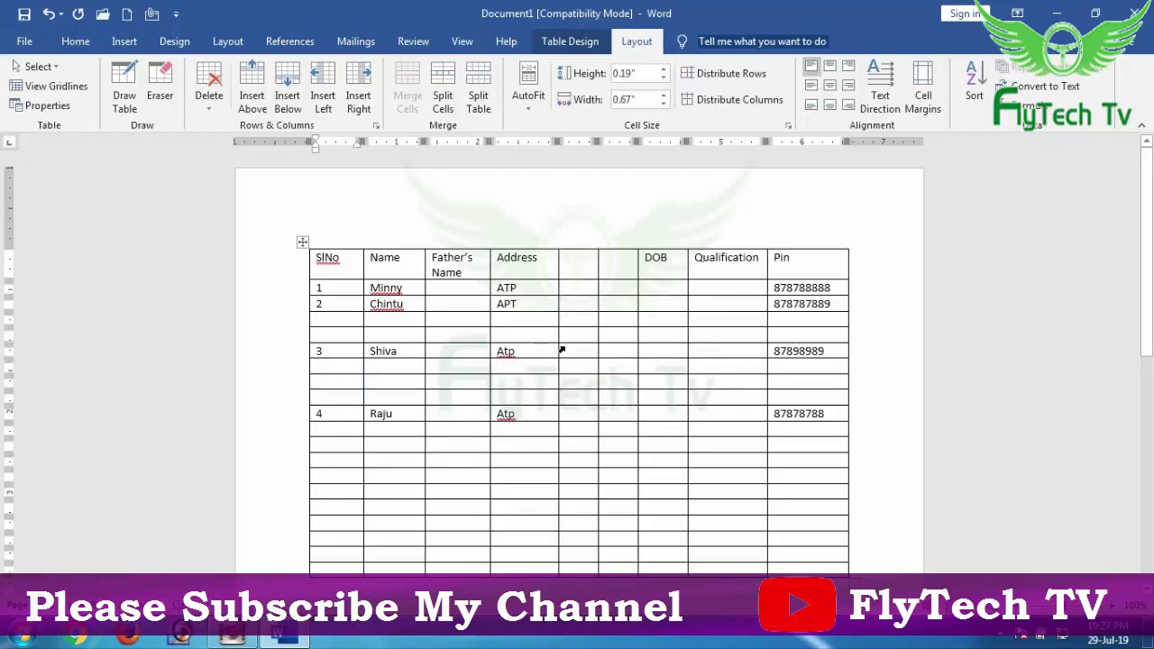
Insert a blank cell at the start of the Shiva row with Shift cells right.
right_click(341, 364)
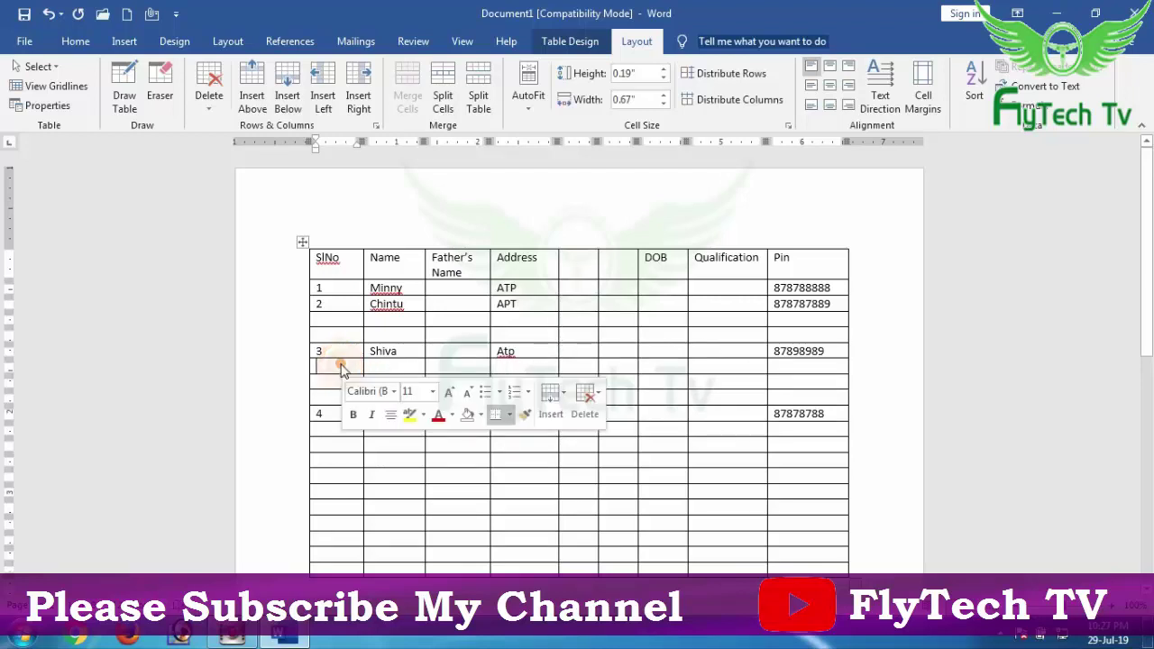
mouse_move(423, 209)
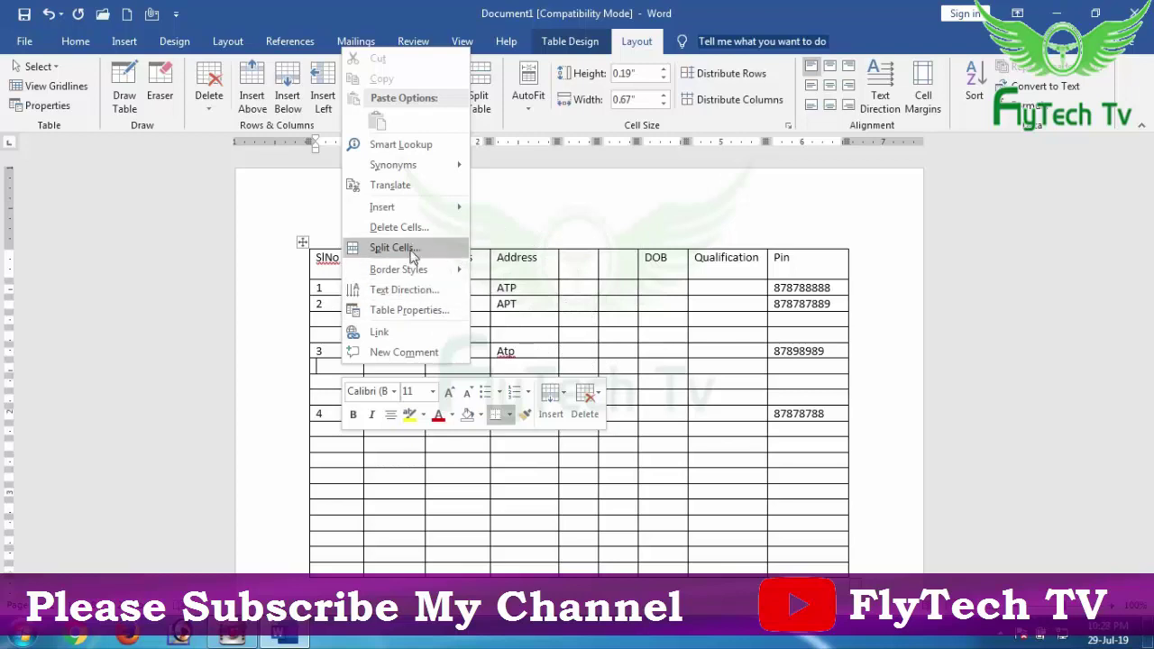
click(559, 289)
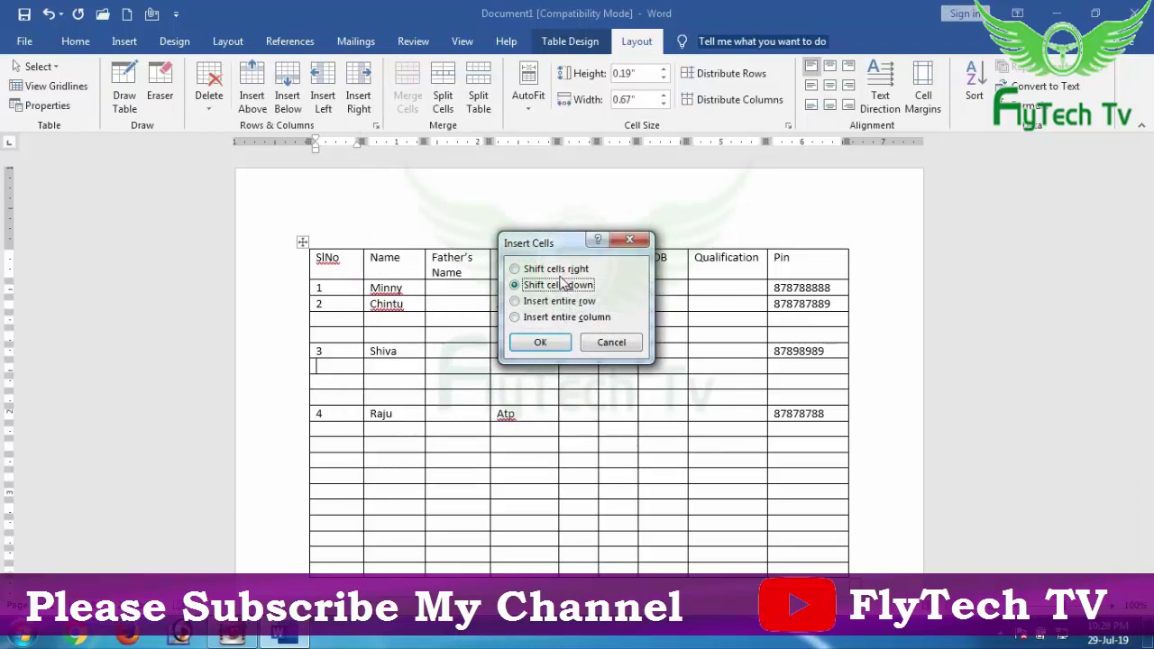
click(560, 280)
click(554, 269)
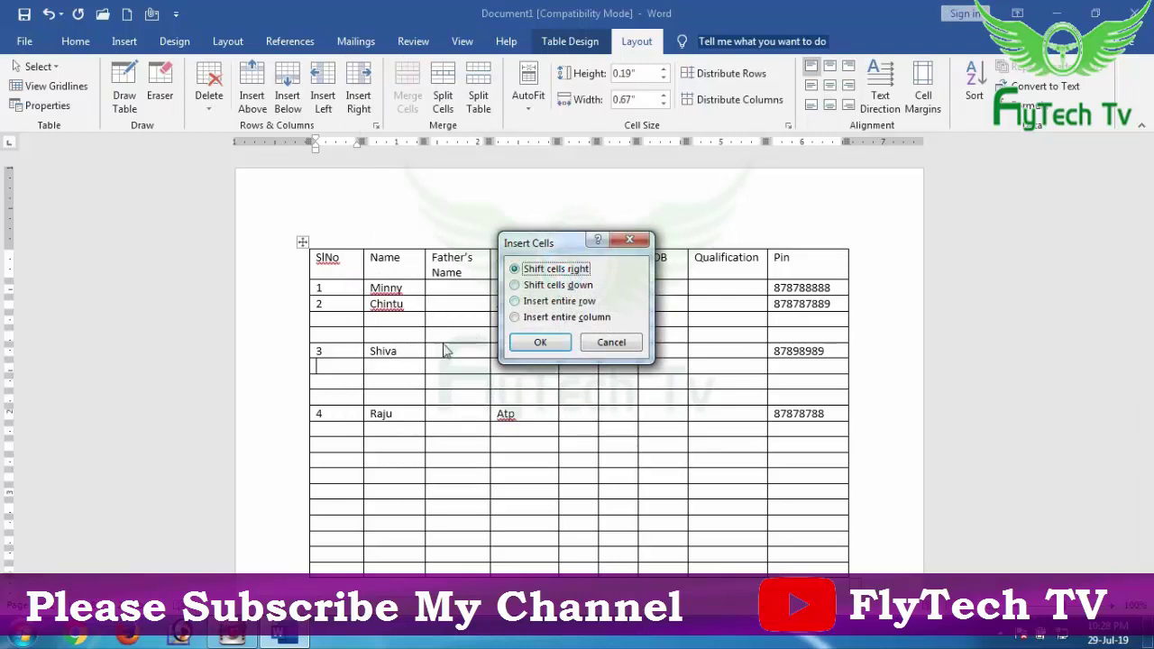
key(Escape)
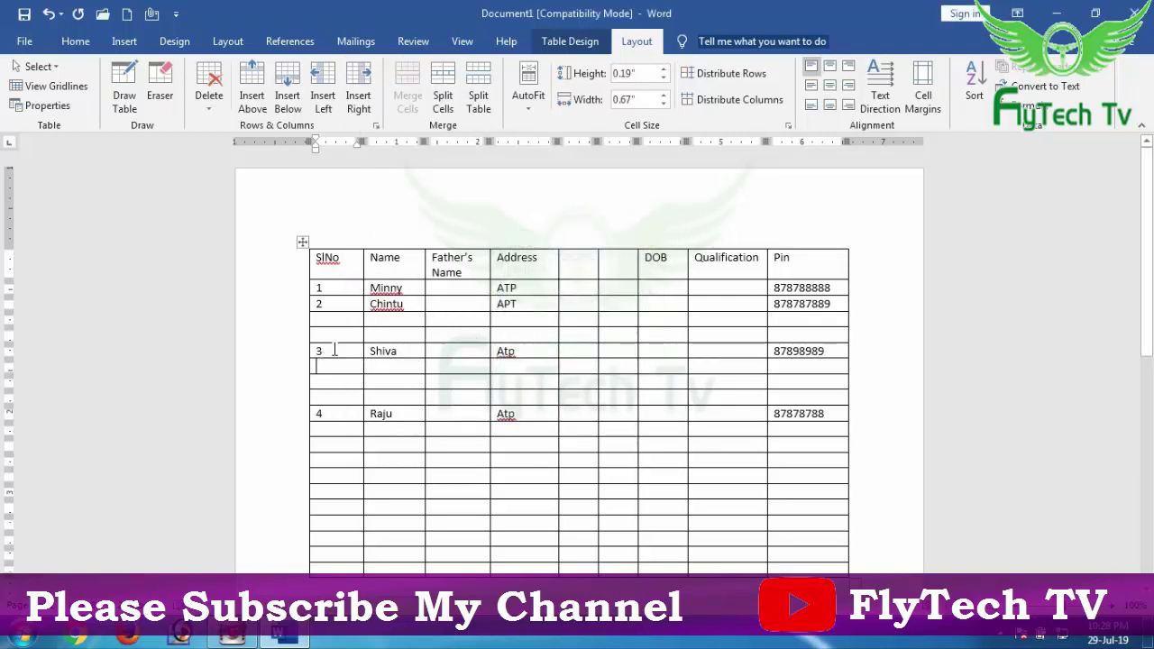
right_click(334, 354)
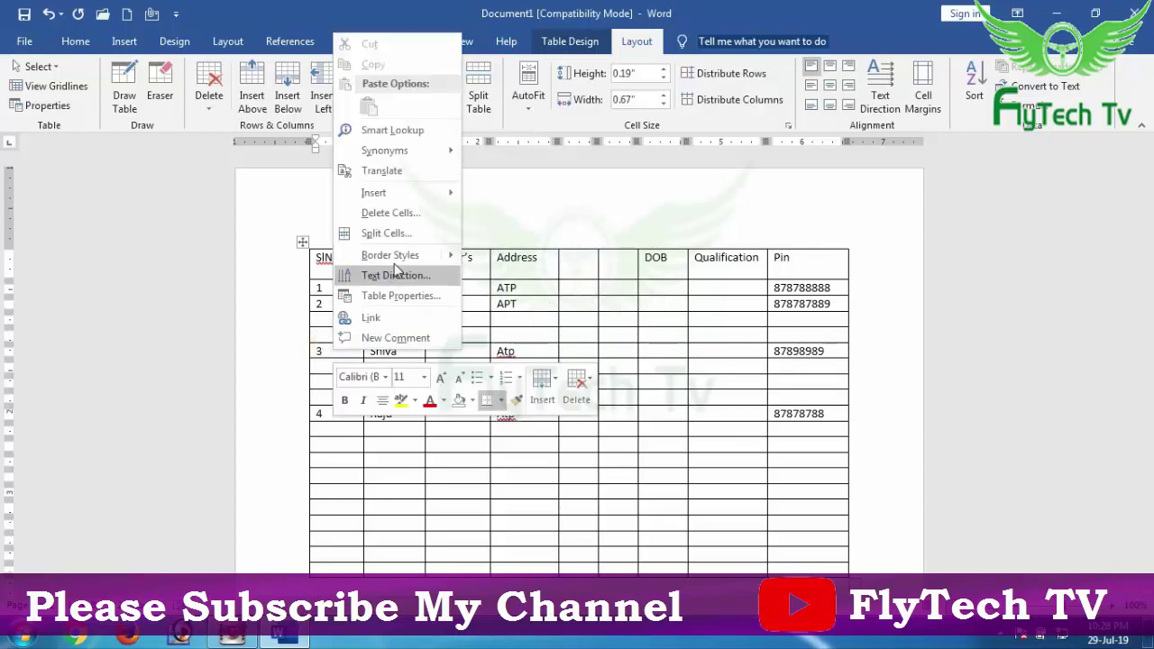
mouse_move(397, 192)
click(535, 278)
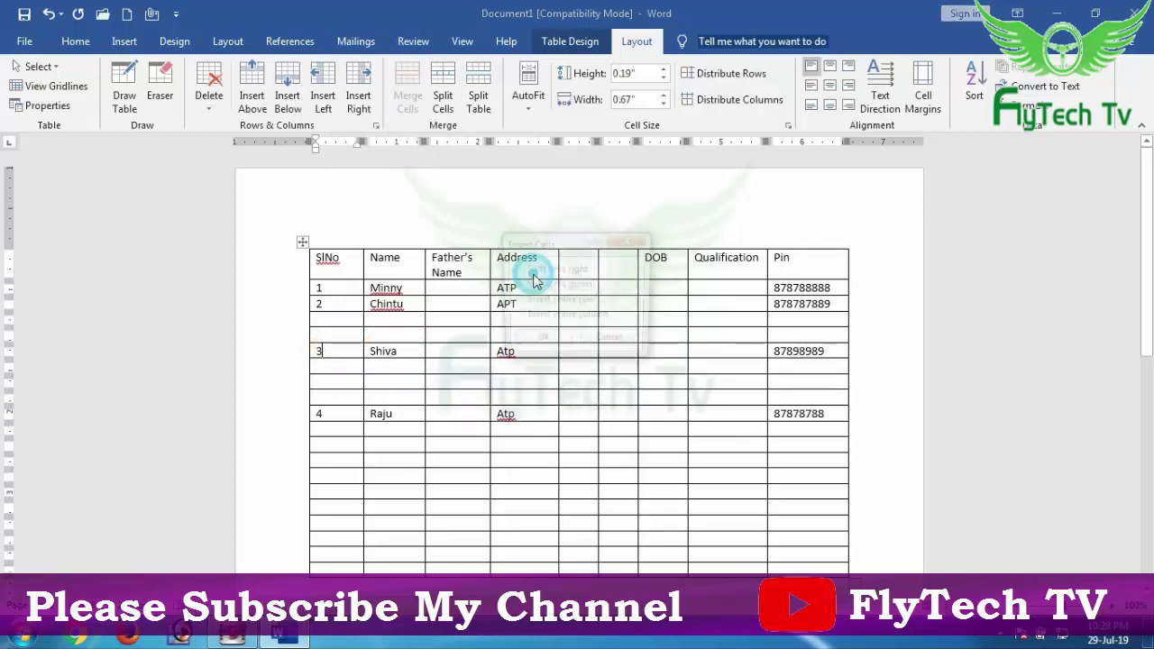
click(550, 269)
click(541, 346)
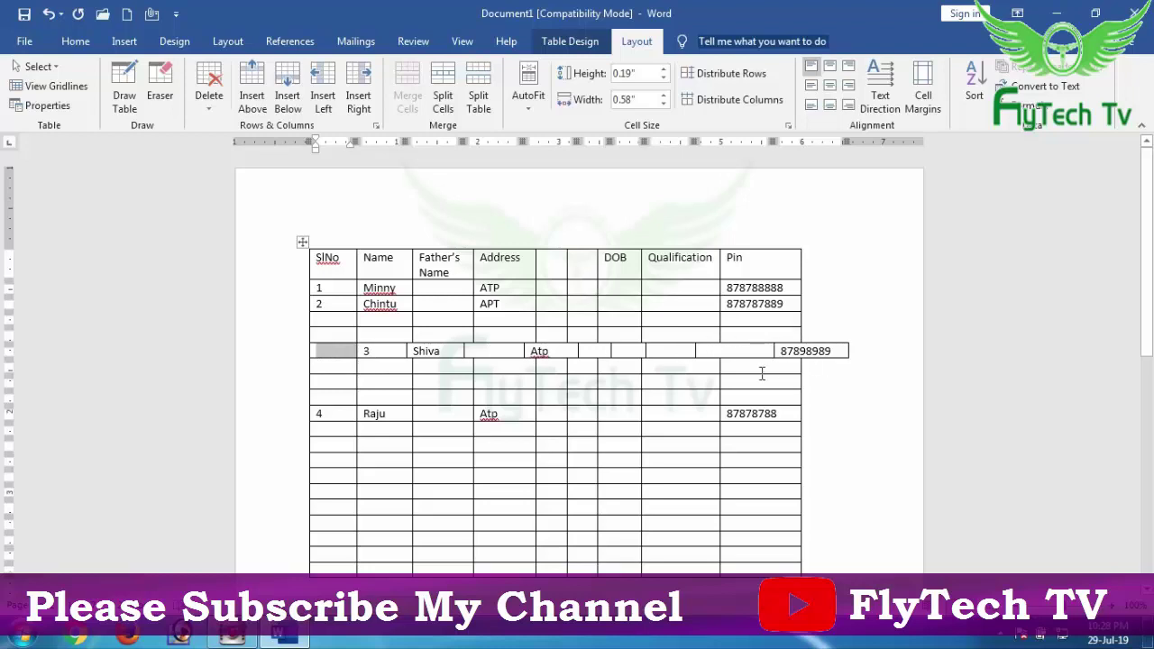
Undo the extra cell so the Shiva row lines up again.
key(ctrl+z)
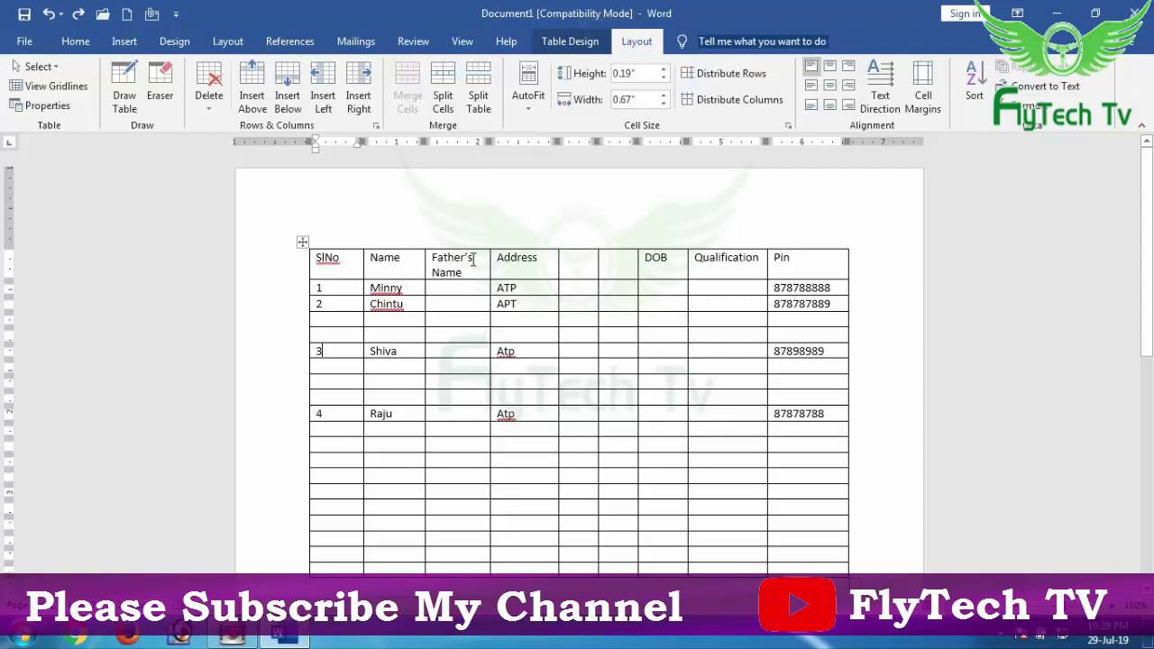
Drag-select the Father's Name column, then the blank columns and DOB, then deselect.
drag(473, 259, 460, 446)
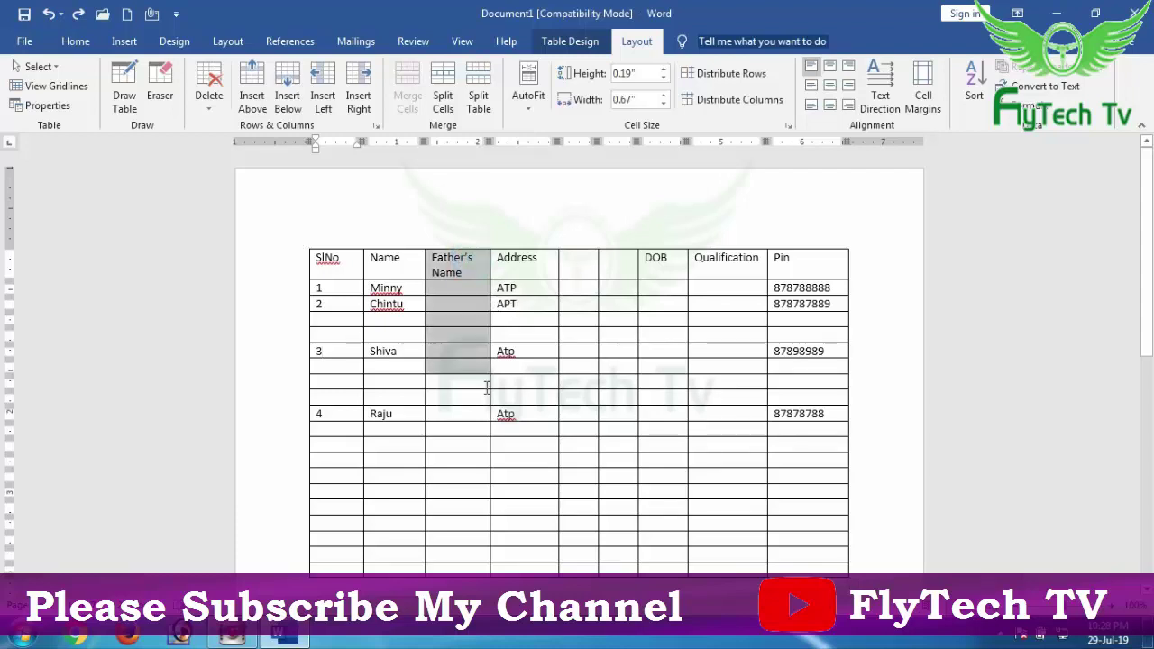
drag(571, 260, 649, 507)
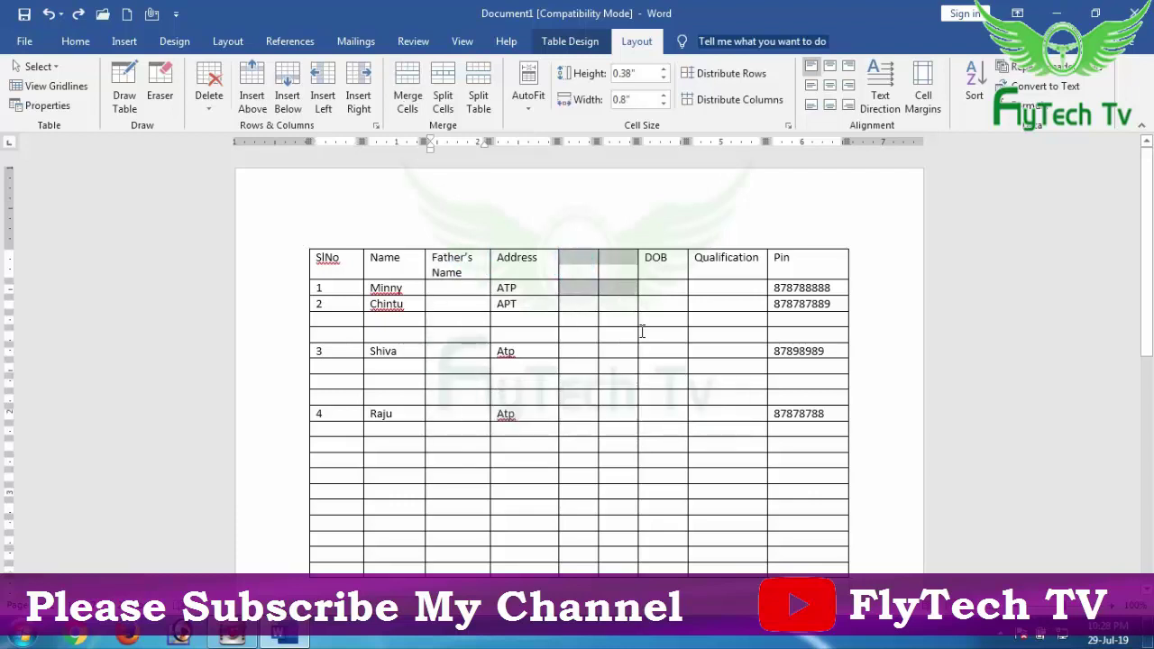
click(594, 432)
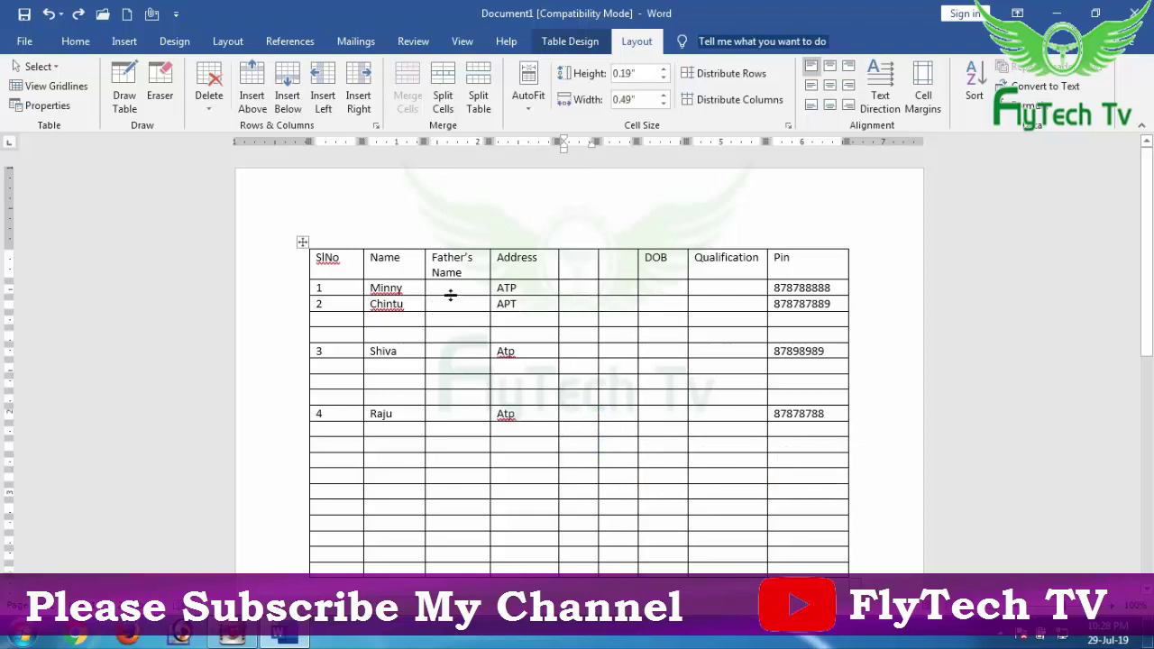
click(451, 259)
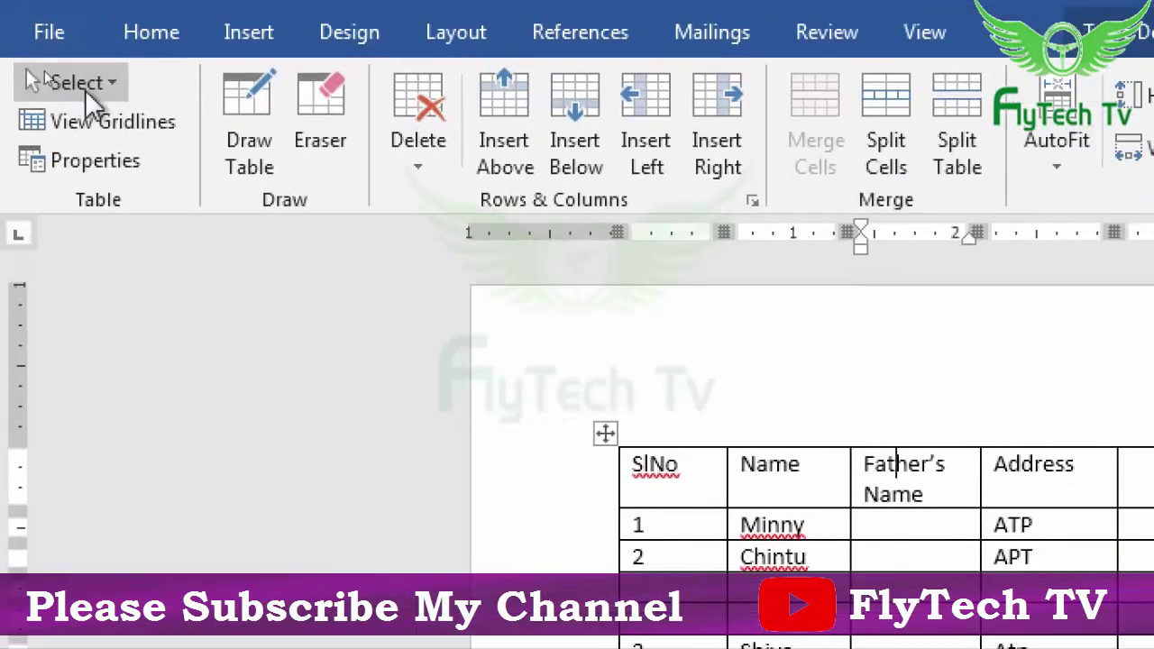
Select the Father's Name cell, then its whole column, using Layout > Select.
click(104, 90)
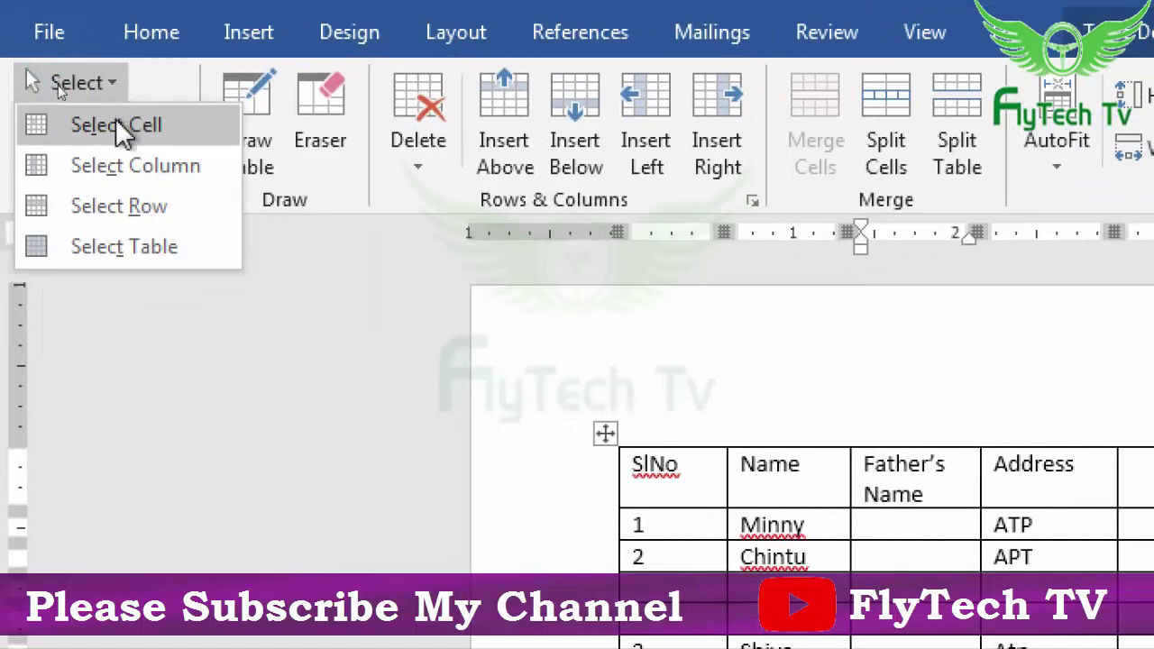
click(116, 123)
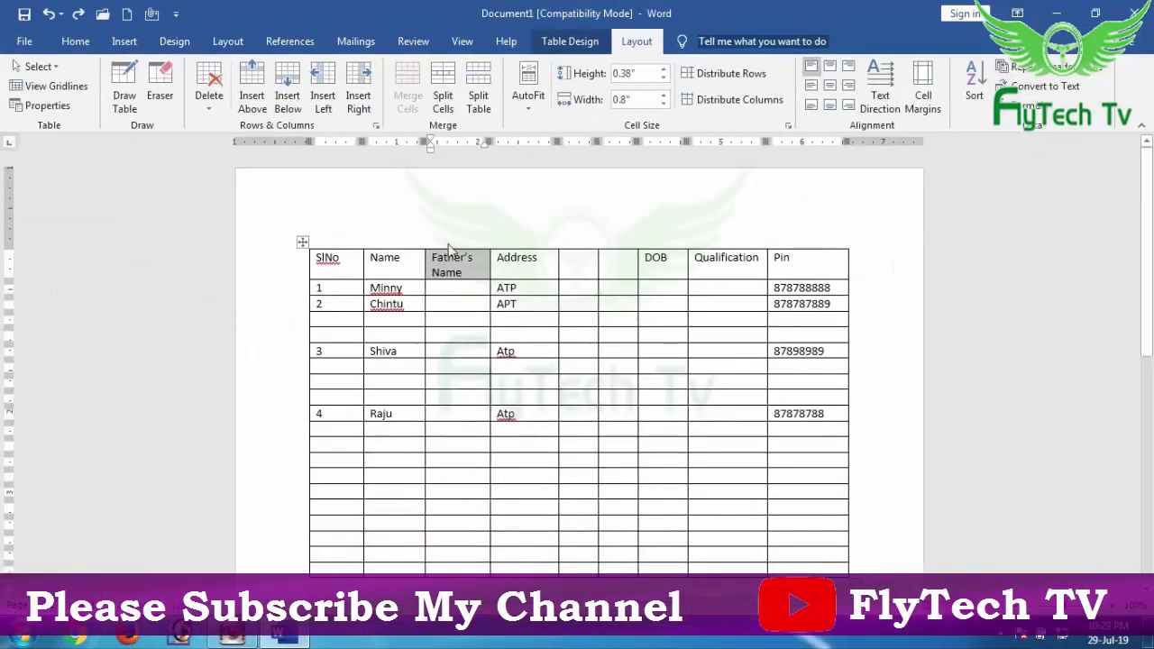
click(657, 494)
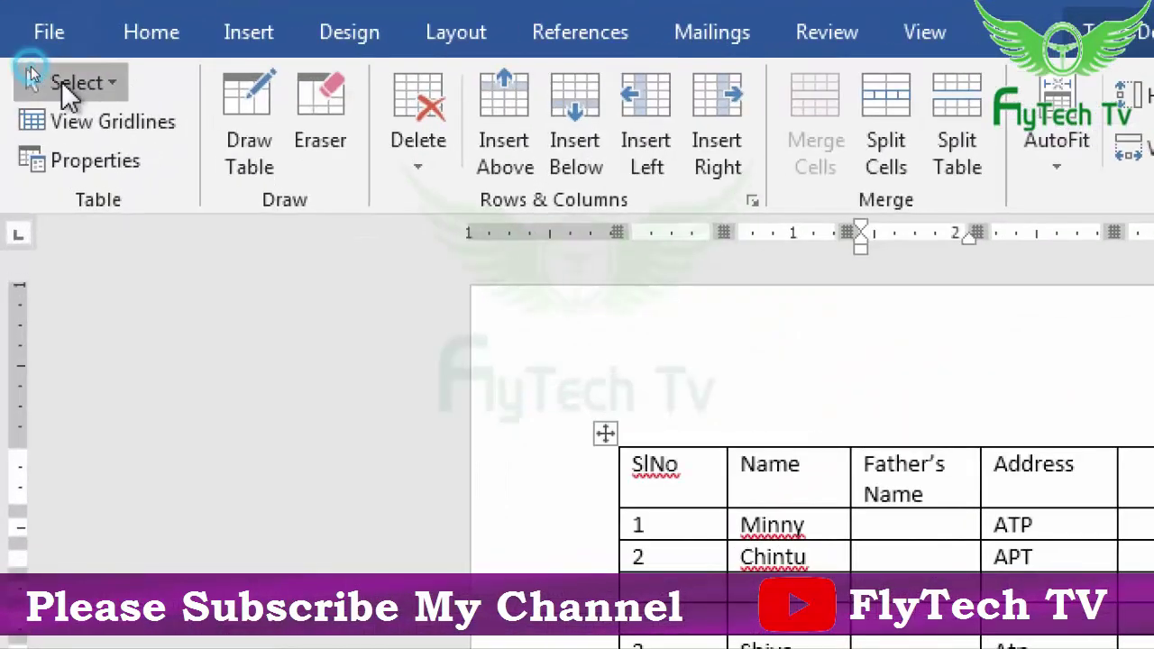
click(65, 88)
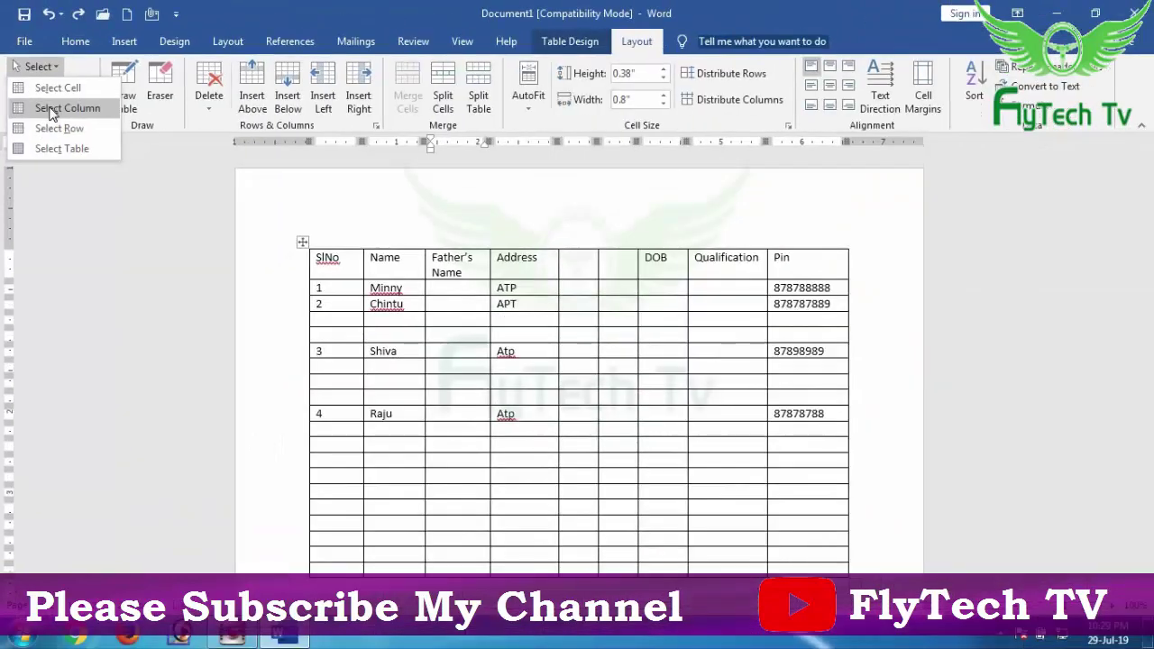
click(83, 110)
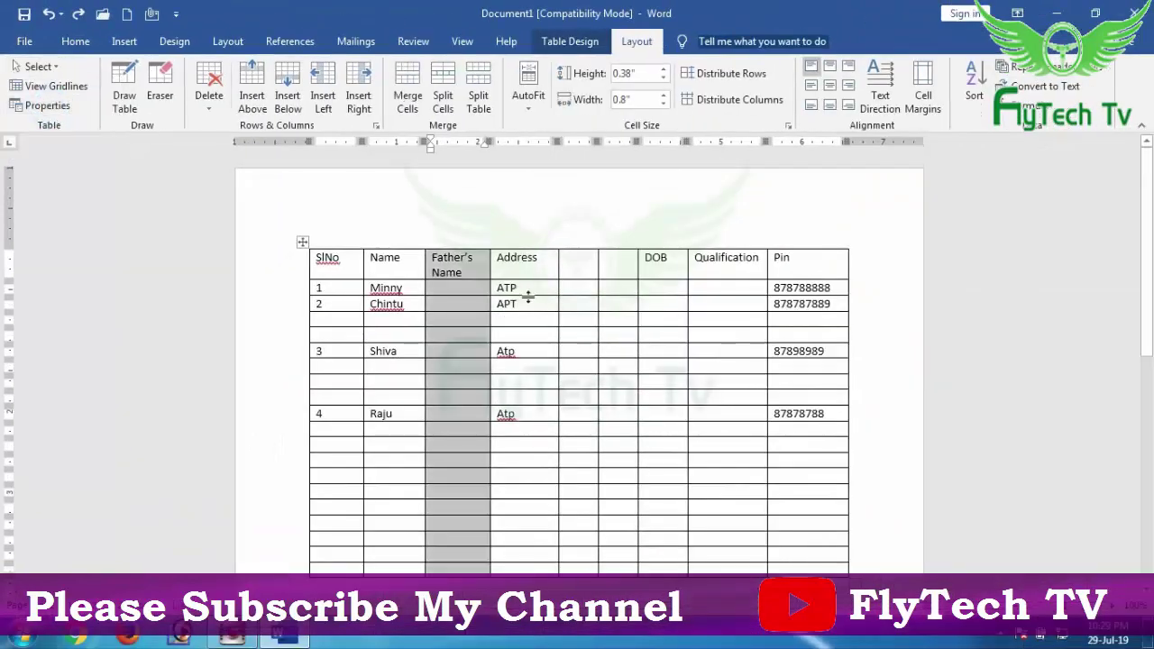
click(444, 307)
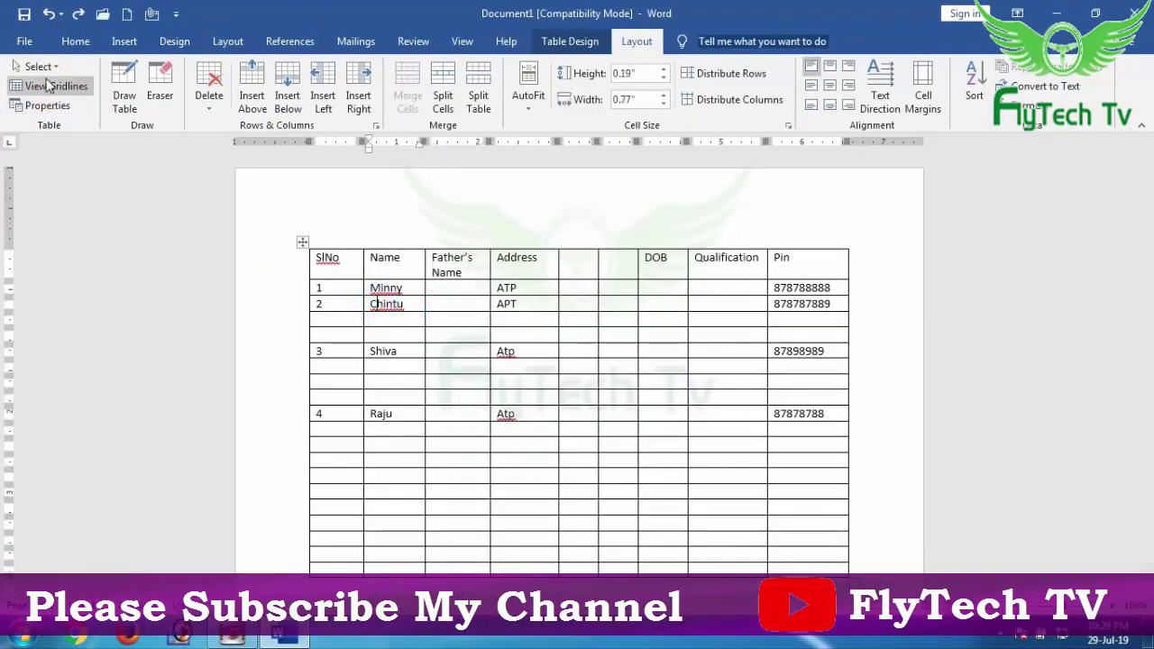
Select the Chintu row, then the entire table via Select Table and the move handle.
click(38, 65)
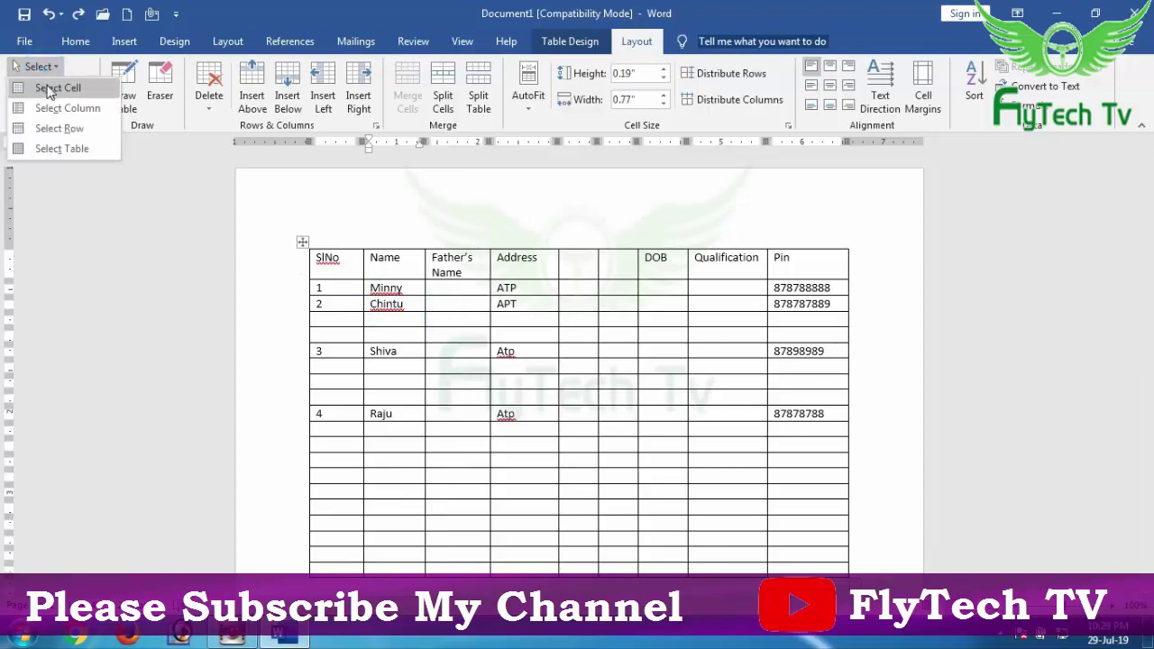
click(65, 130)
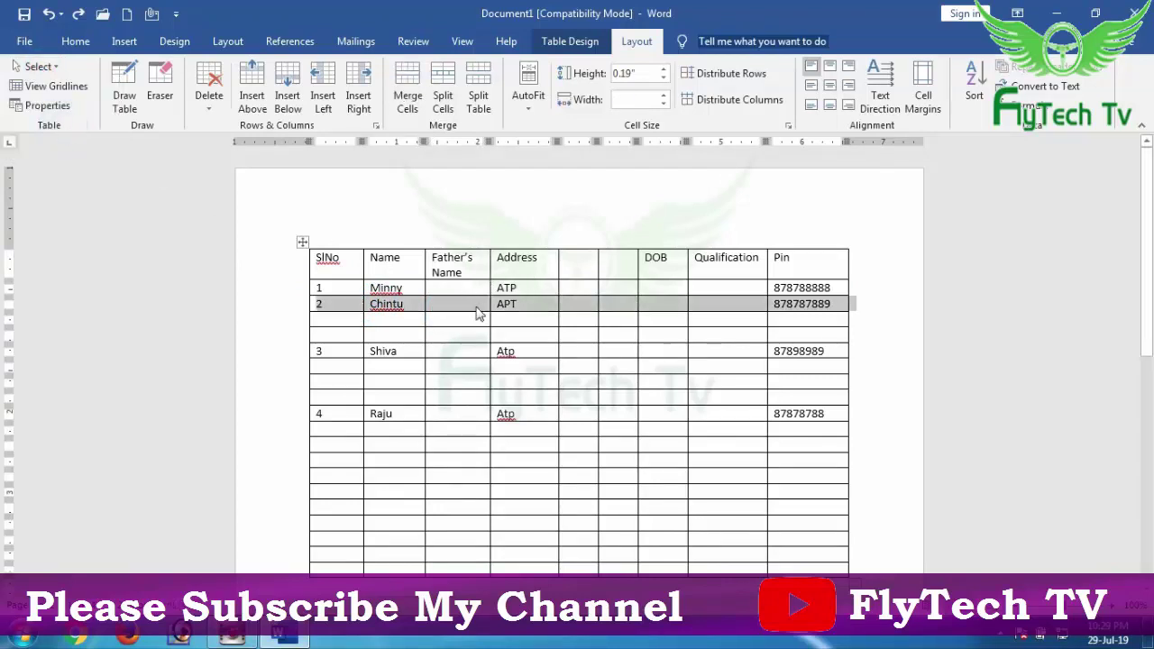
click(455, 311)
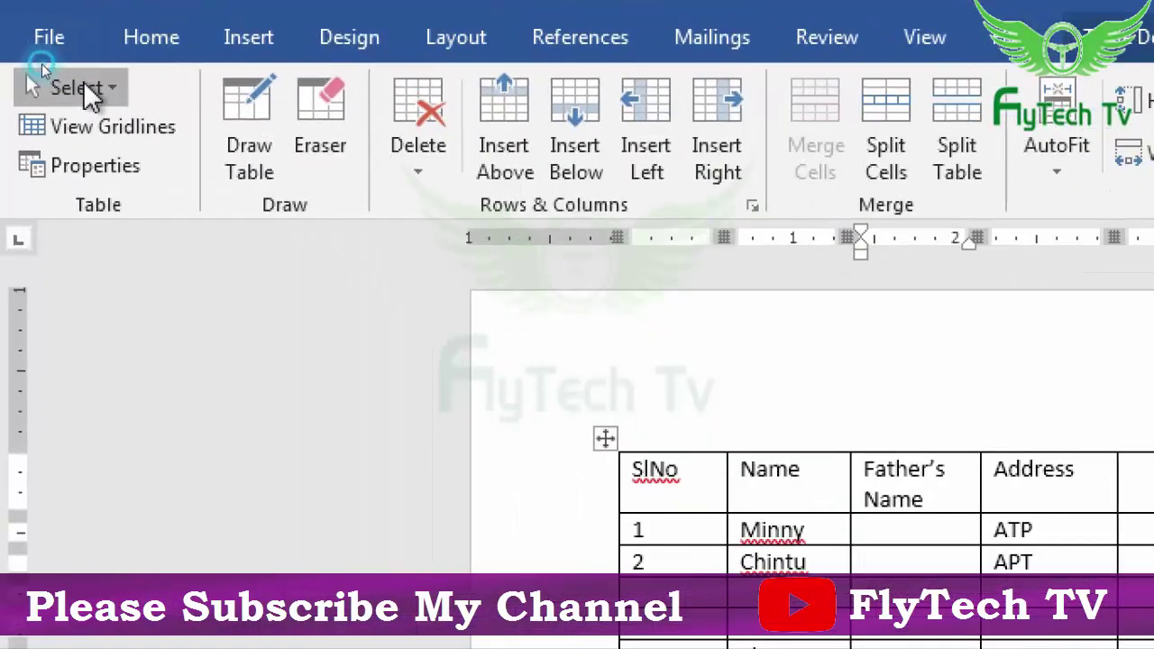
click(71, 88)
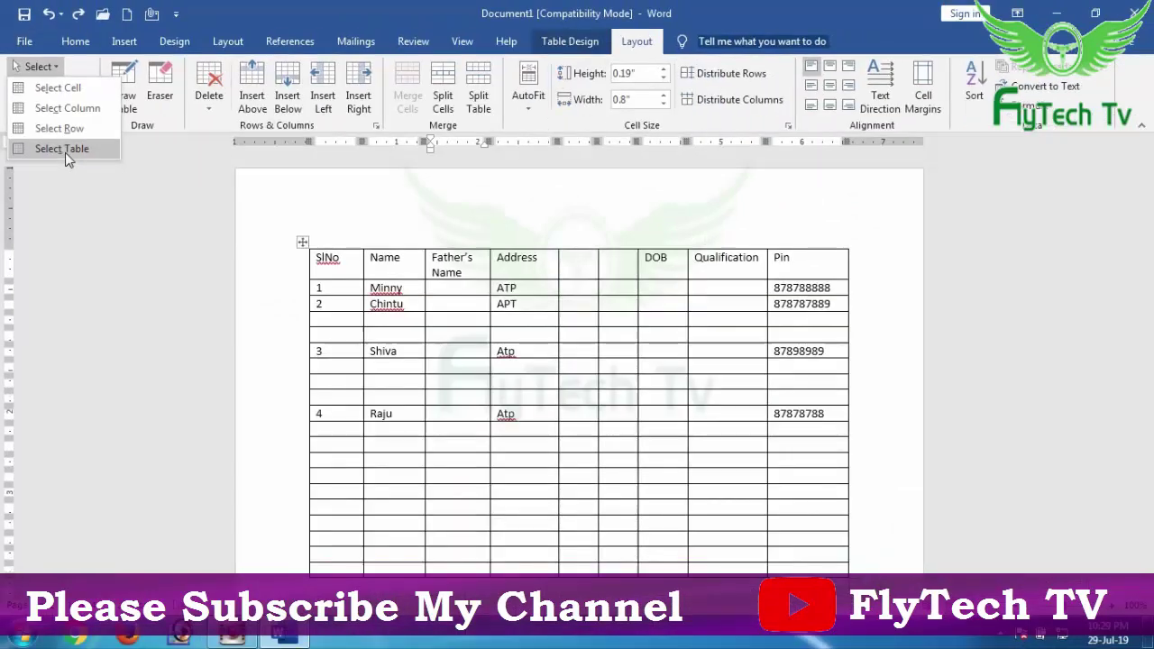
click(130, 257)
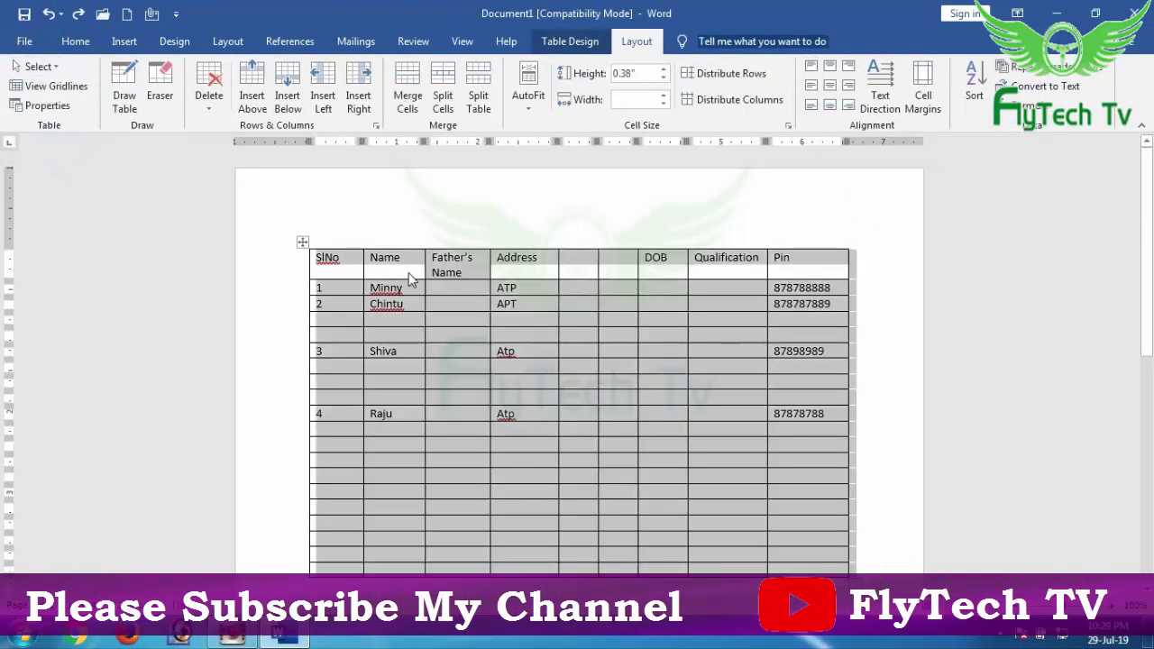
click(458, 287)
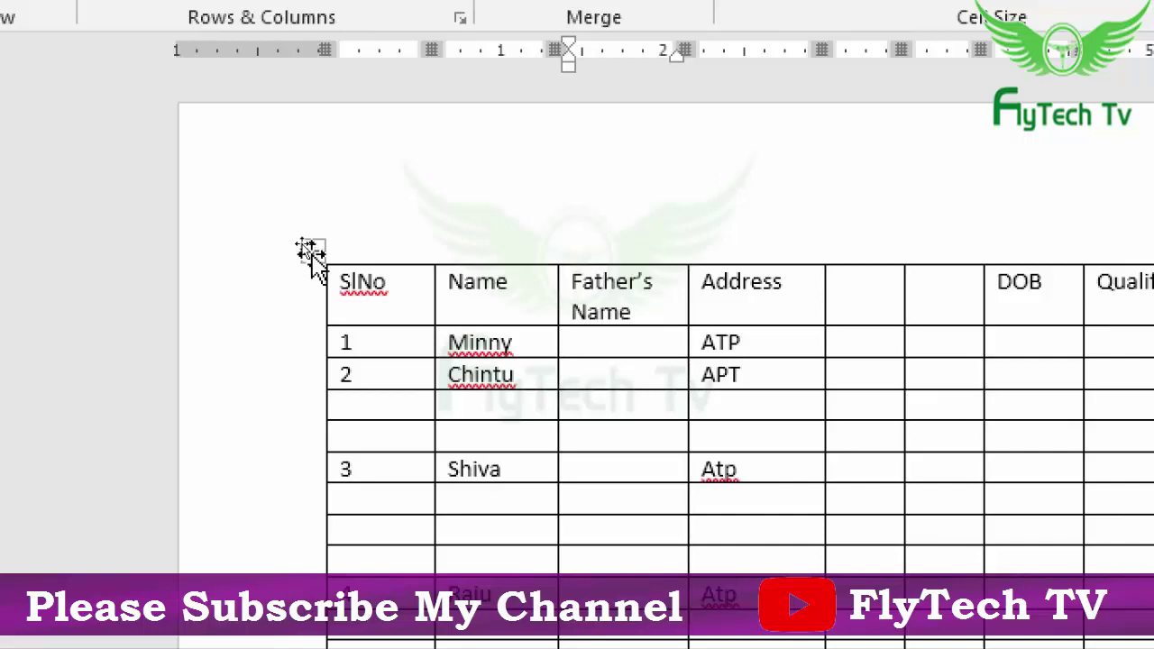
click(311, 252)
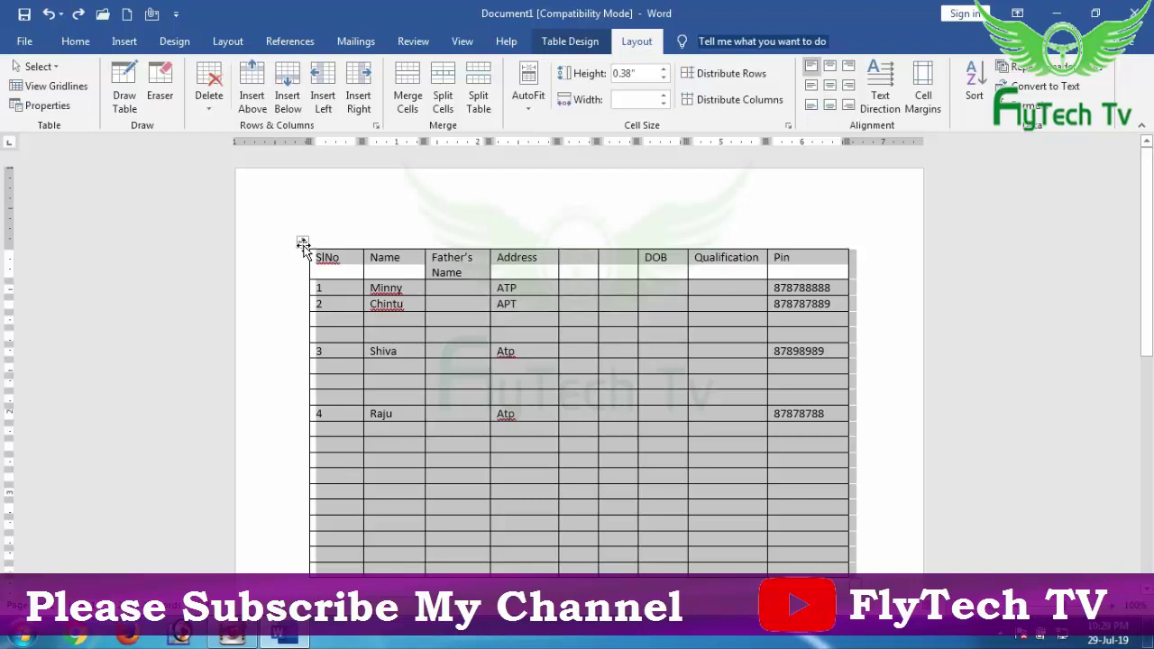
drag(303, 245, 372, 246)
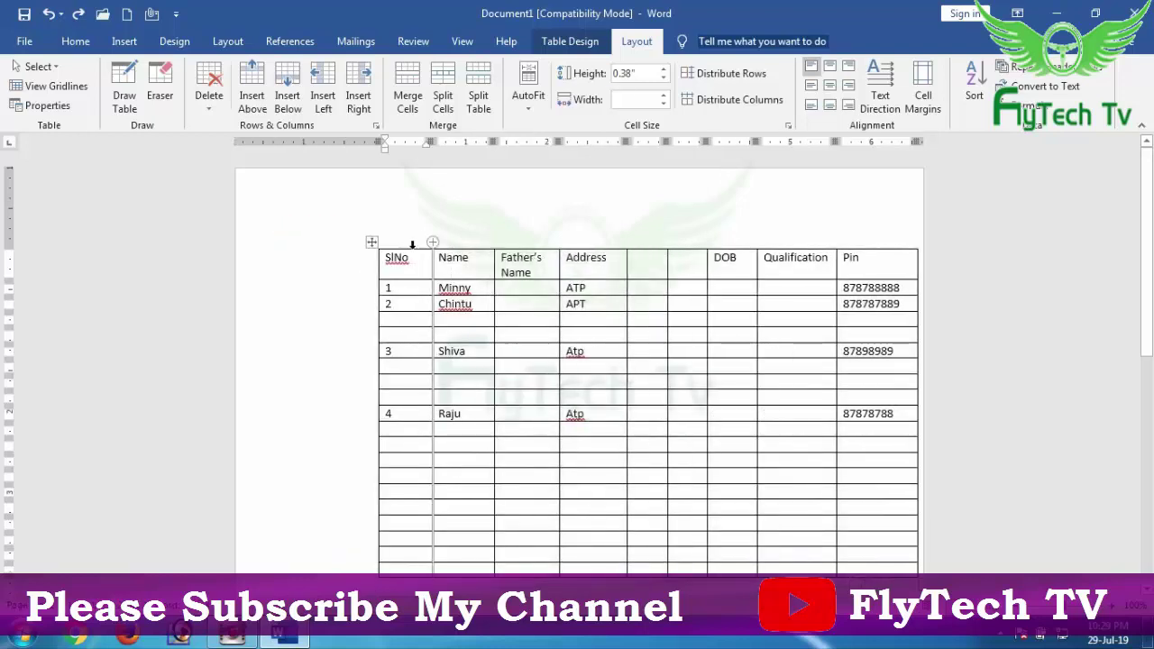
key(ctrl+z)
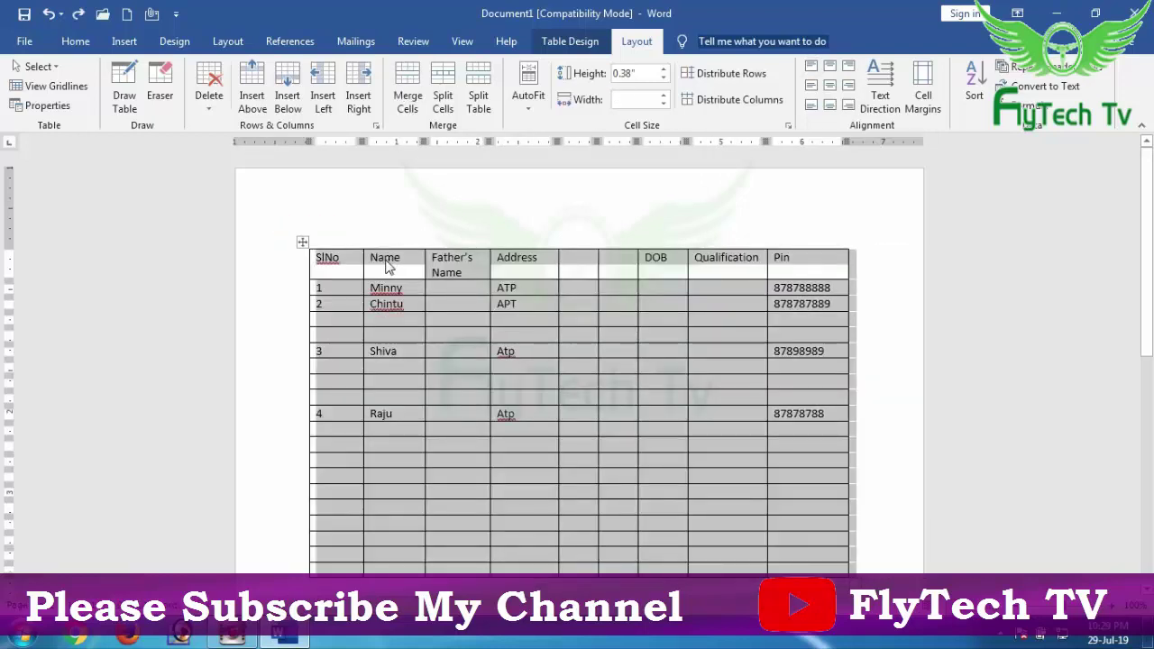
click(458, 310)
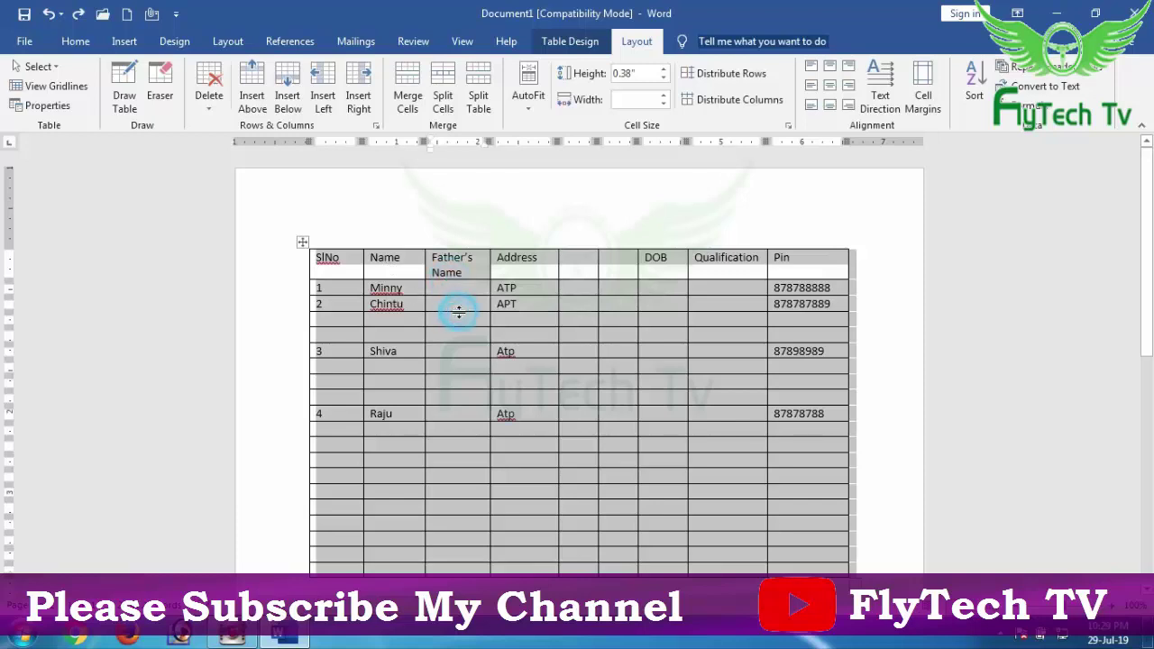
click(467, 276)
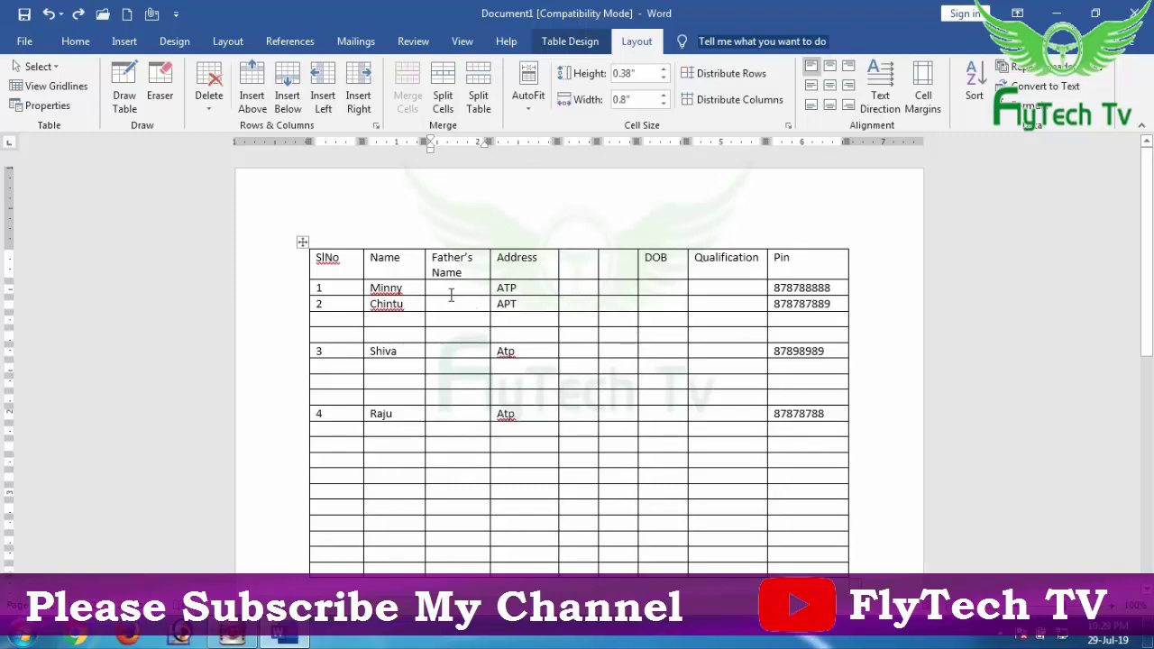
Erase the Father's Name header text and delete the Father's Name column.
drag(473, 276, 487, 487)
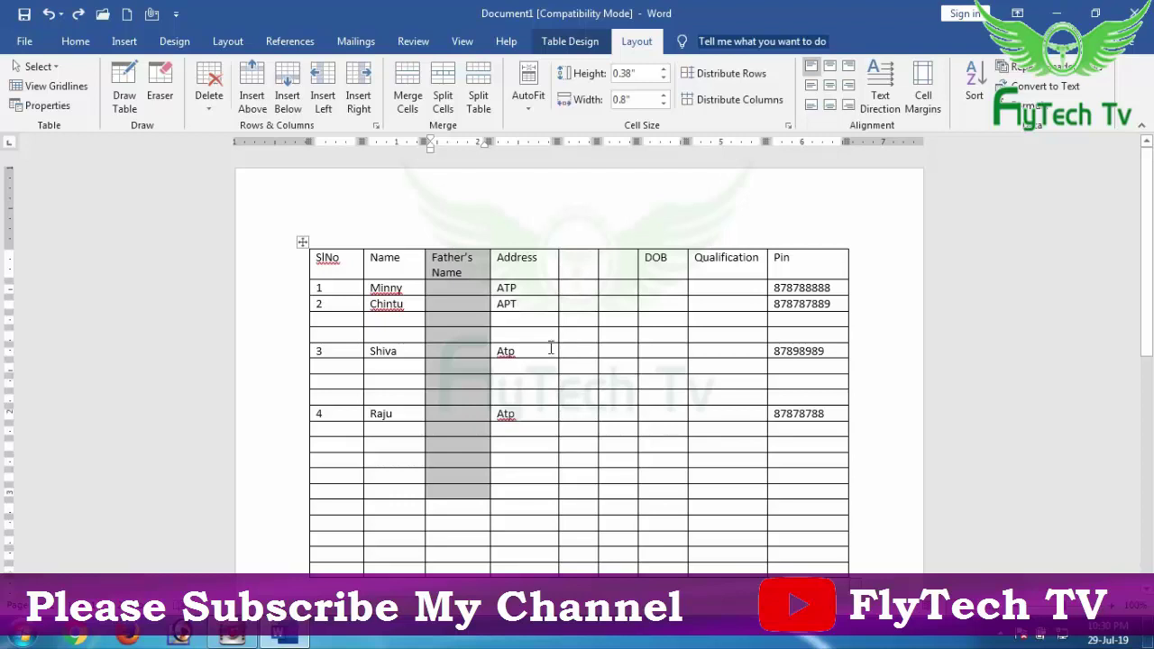
click(464, 302)
key(Delete)
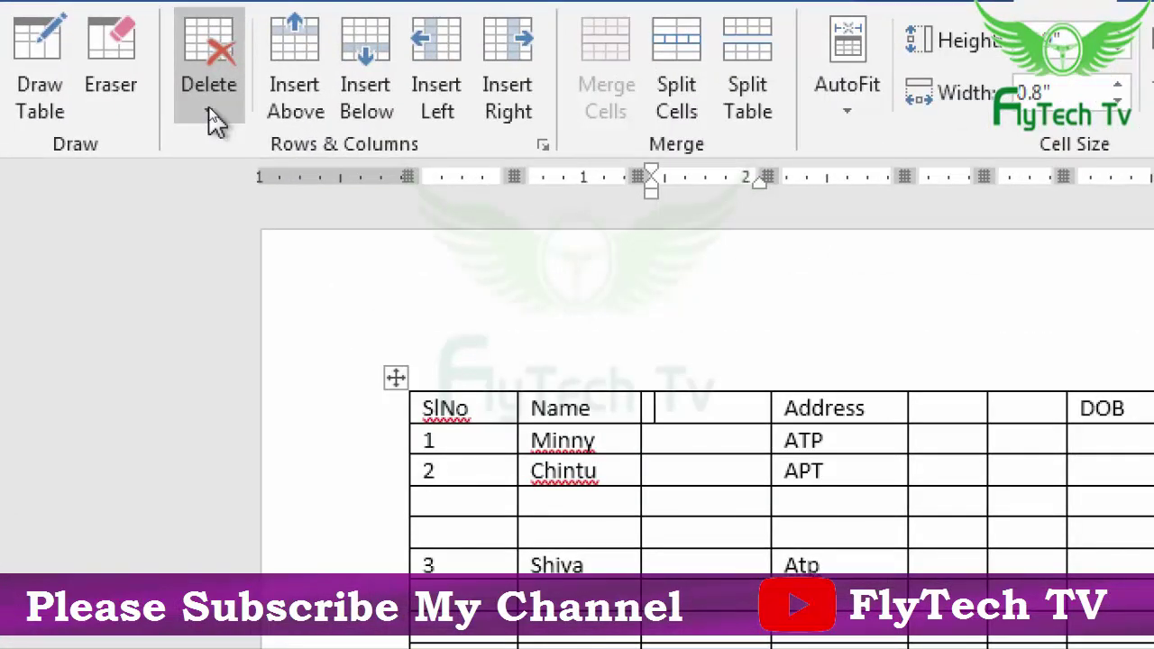
click(212, 120)
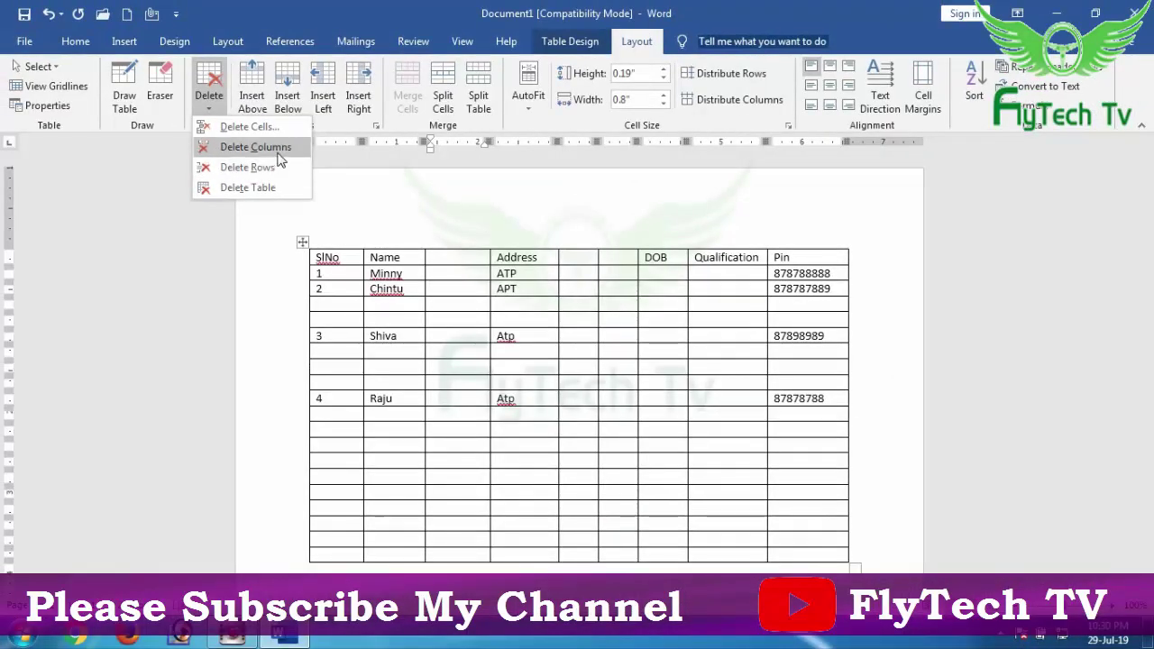
click(255, 147)
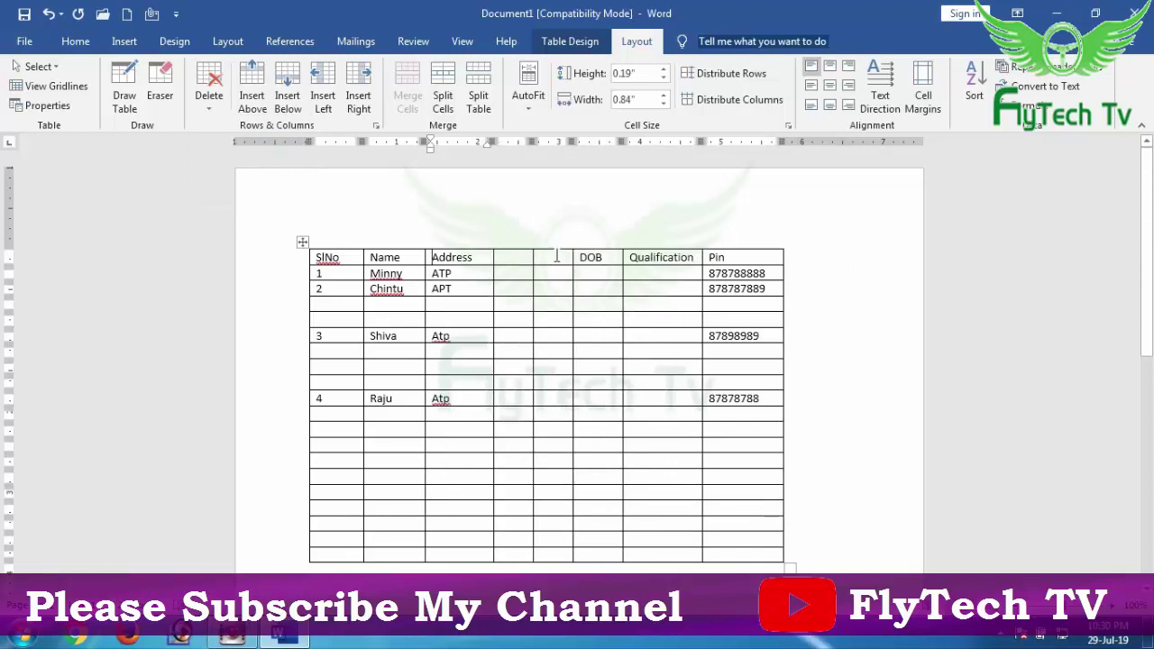
Delete the two blank columns together with the DOB column.
drag(588, 258, 607, 367)
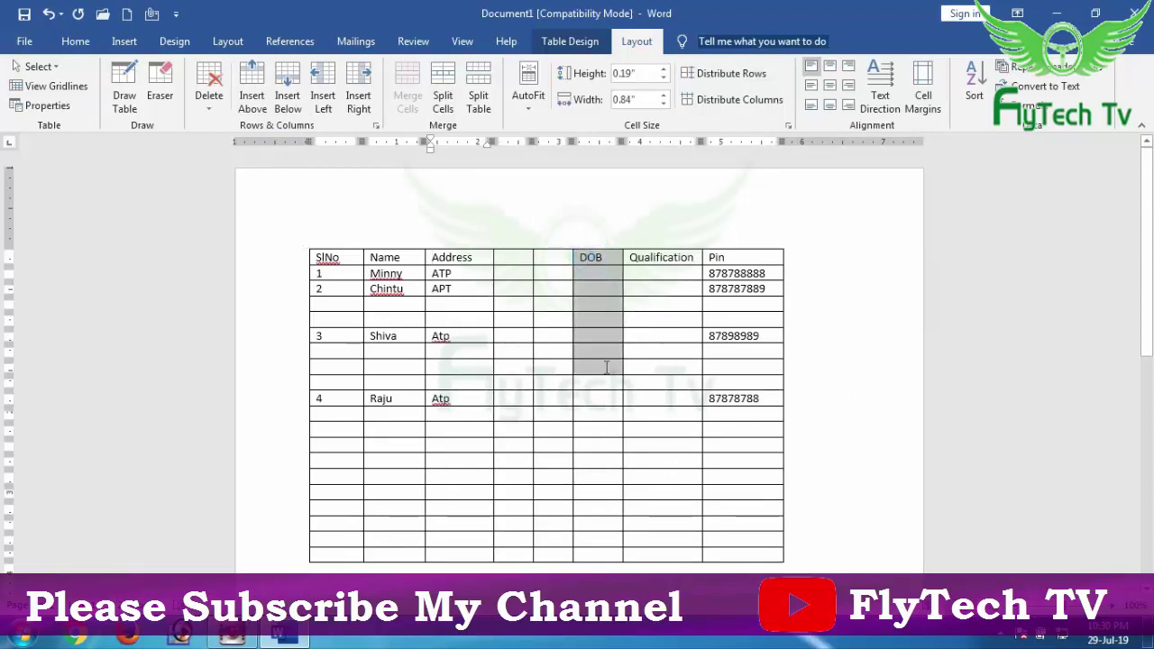
click(608, 258)
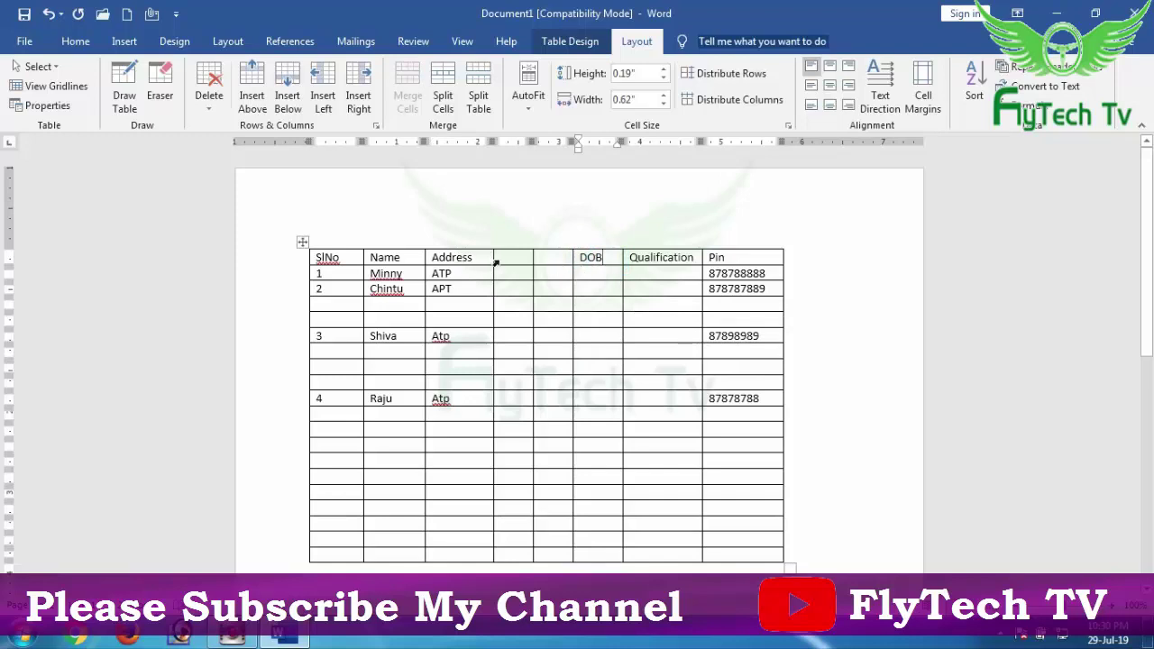
mouse_move(520, 258)
mouse_down()
mouse_move(598, 367)
mouse_move(594, 411)
mouse_up()
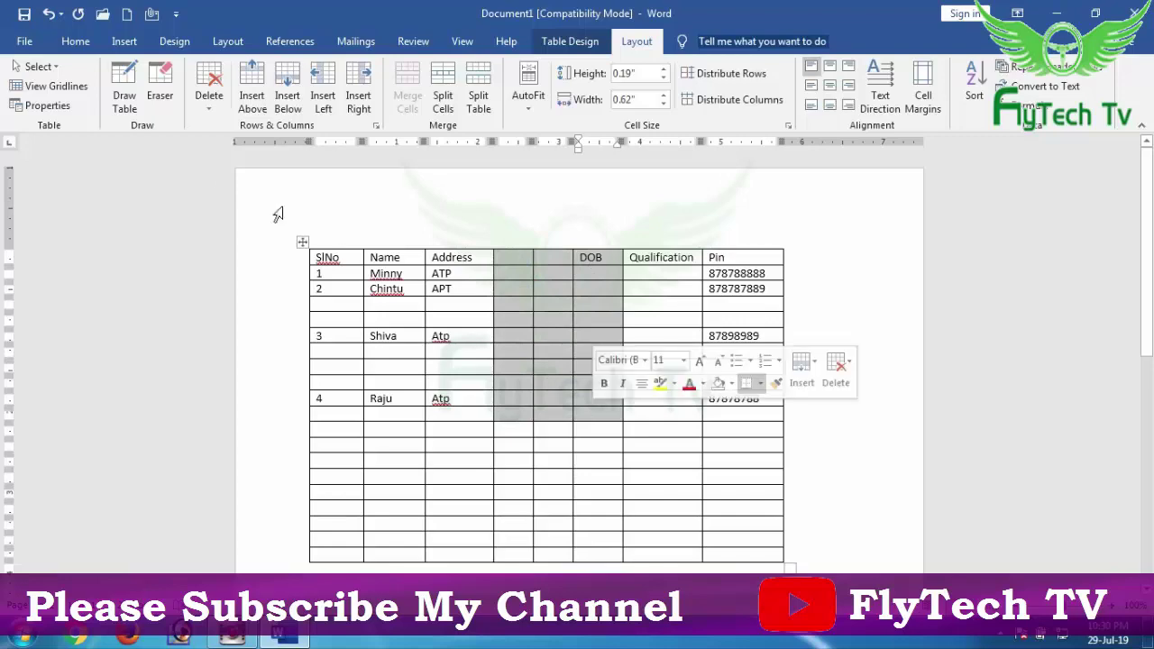
click(211, 101)
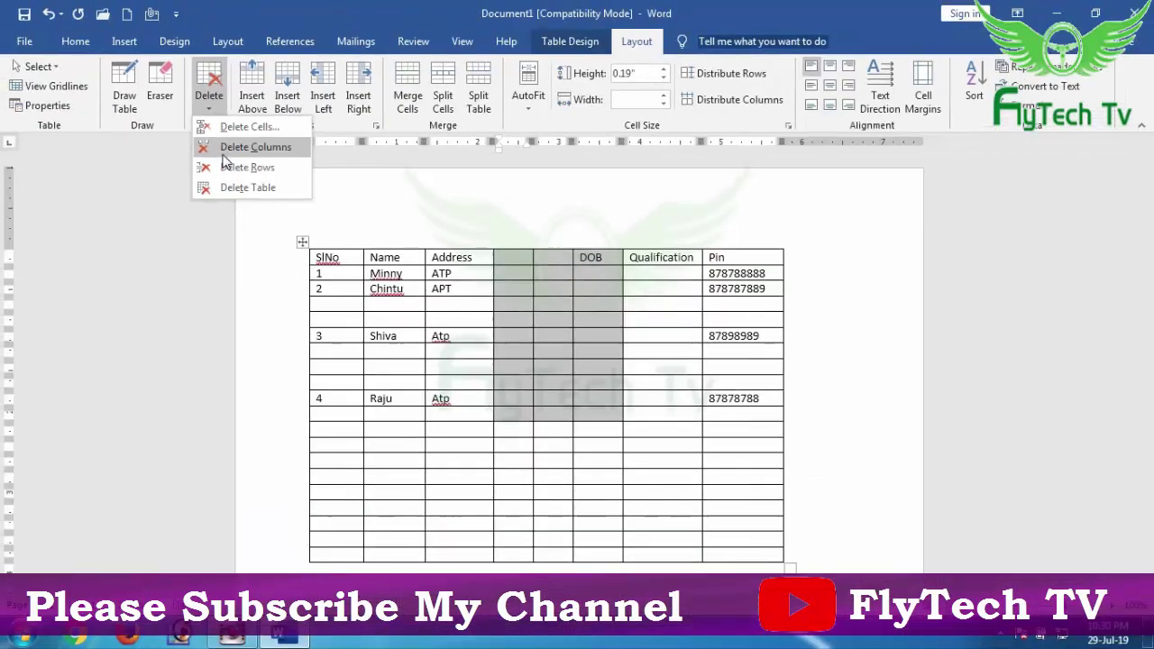
click(223, 151)
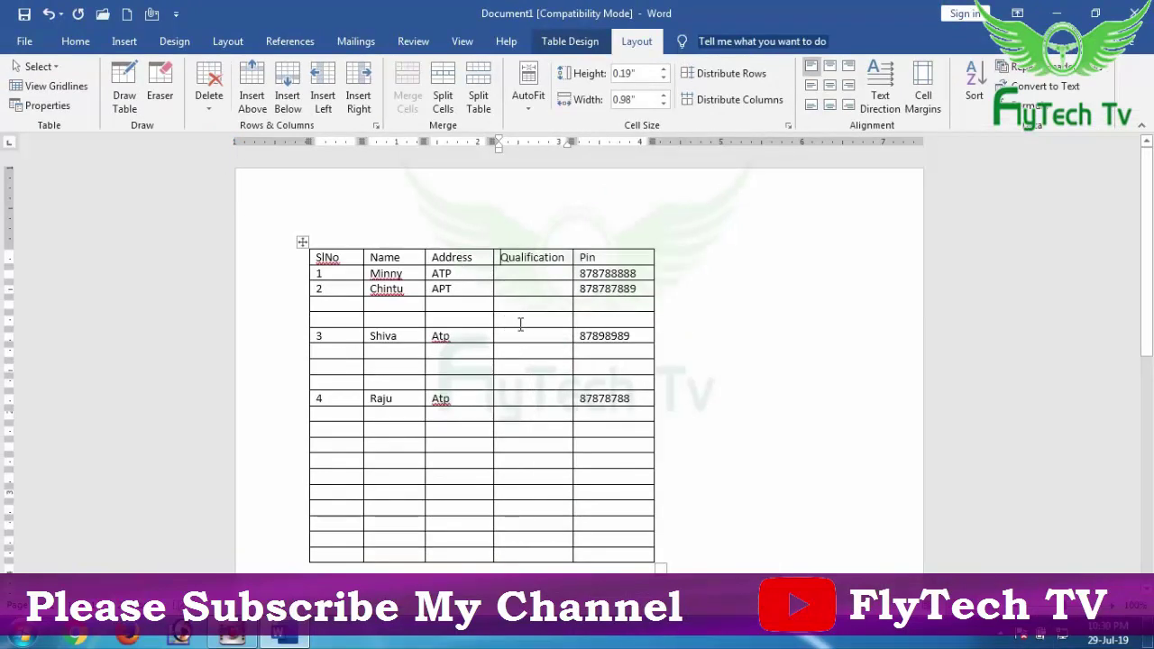
Delete the two empty rows below Chintu's record, then select the empty rows above Raju's.
click(342, 303)
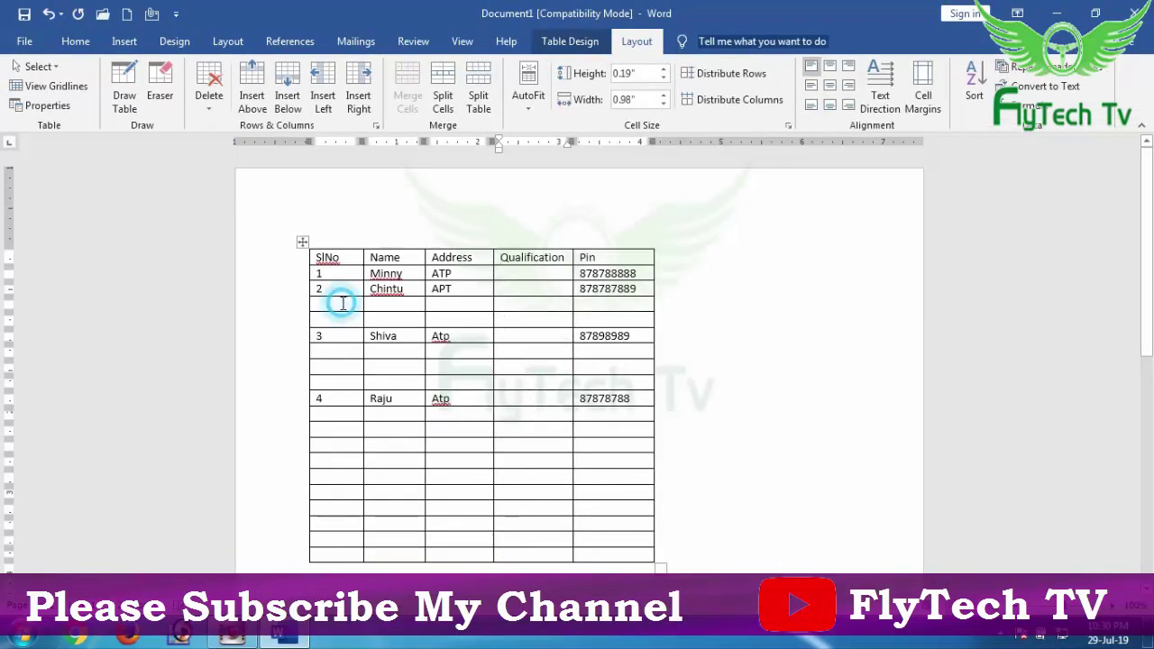
click(208, 101)
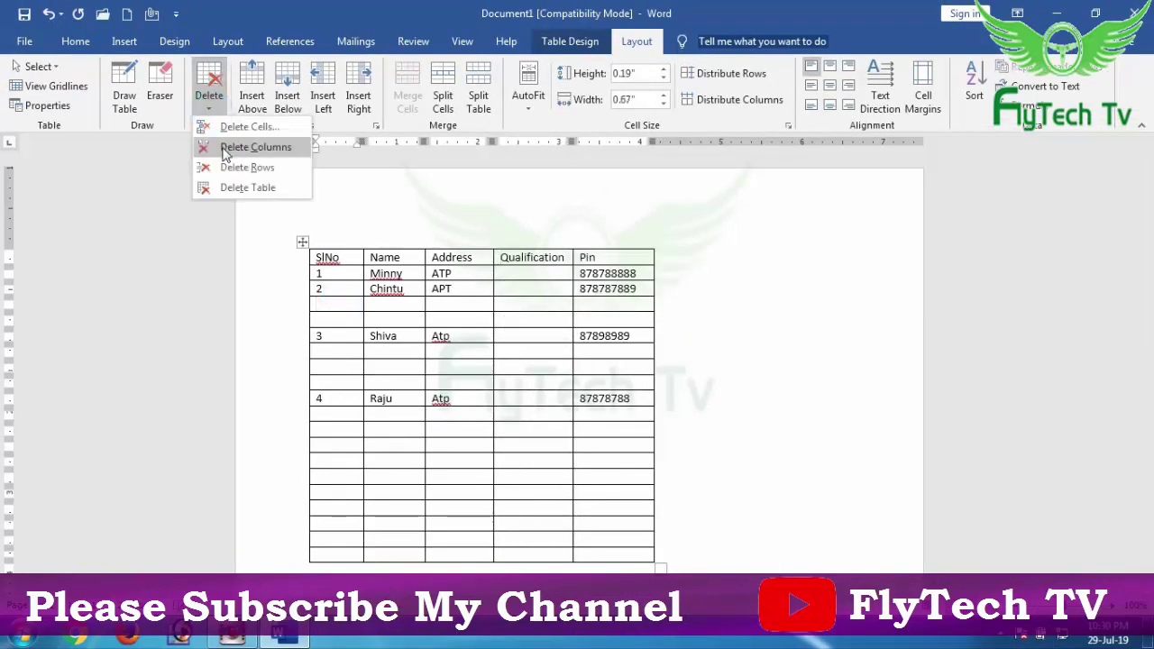
click(243, 168)
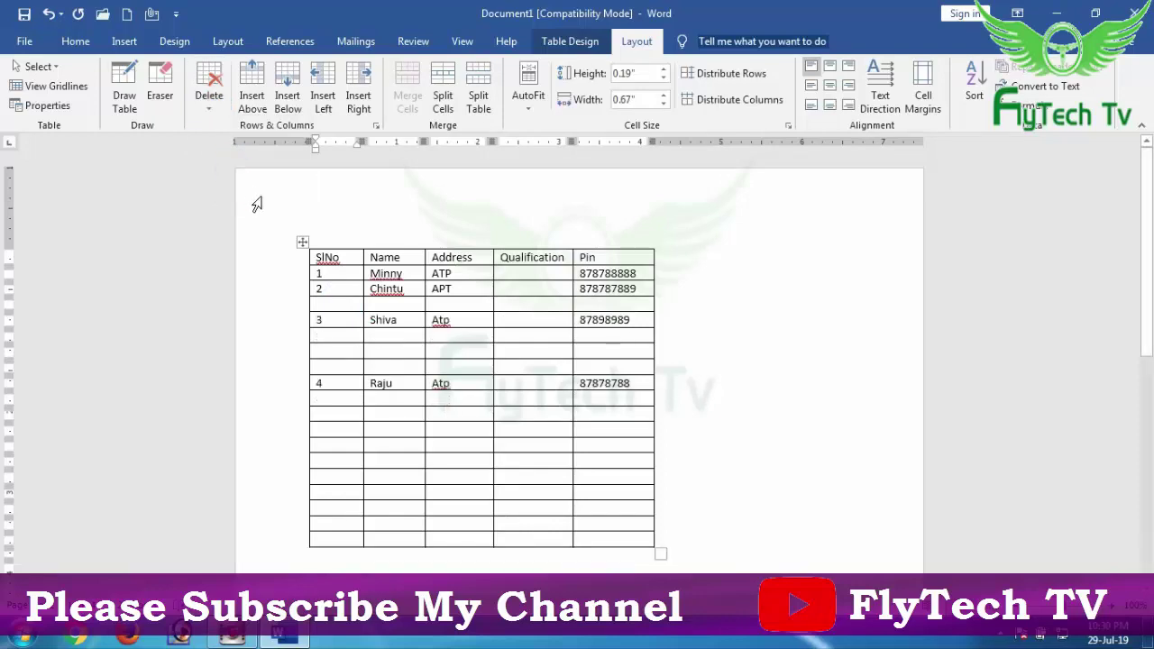
right_click(320, 305)
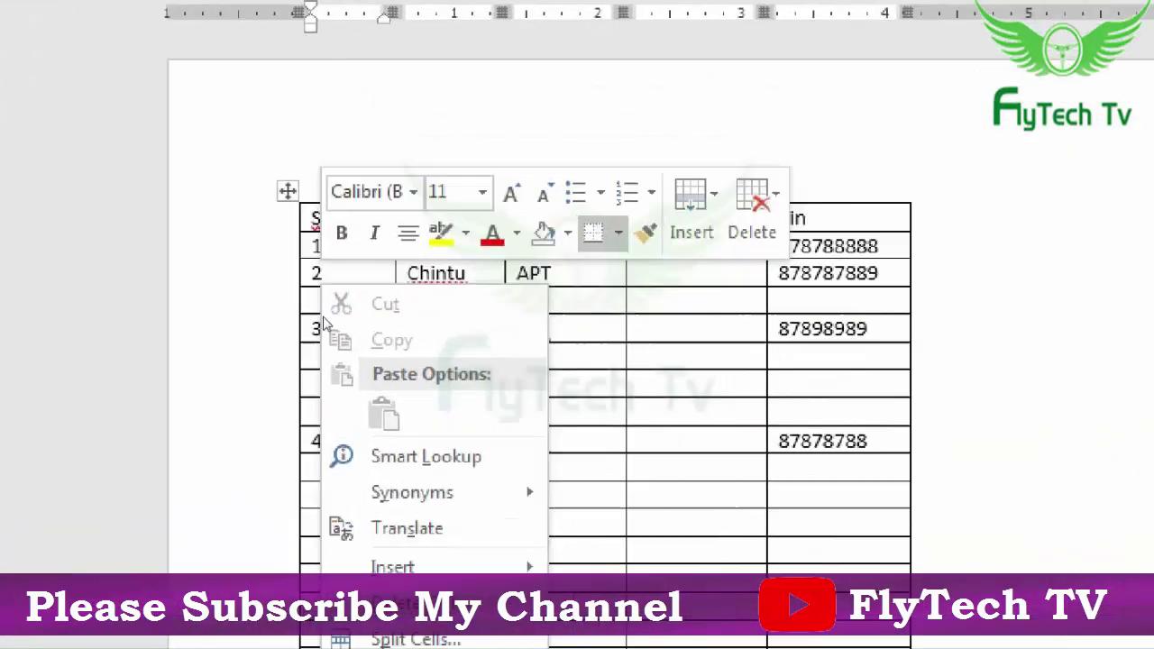
mouse_move(438, 567)
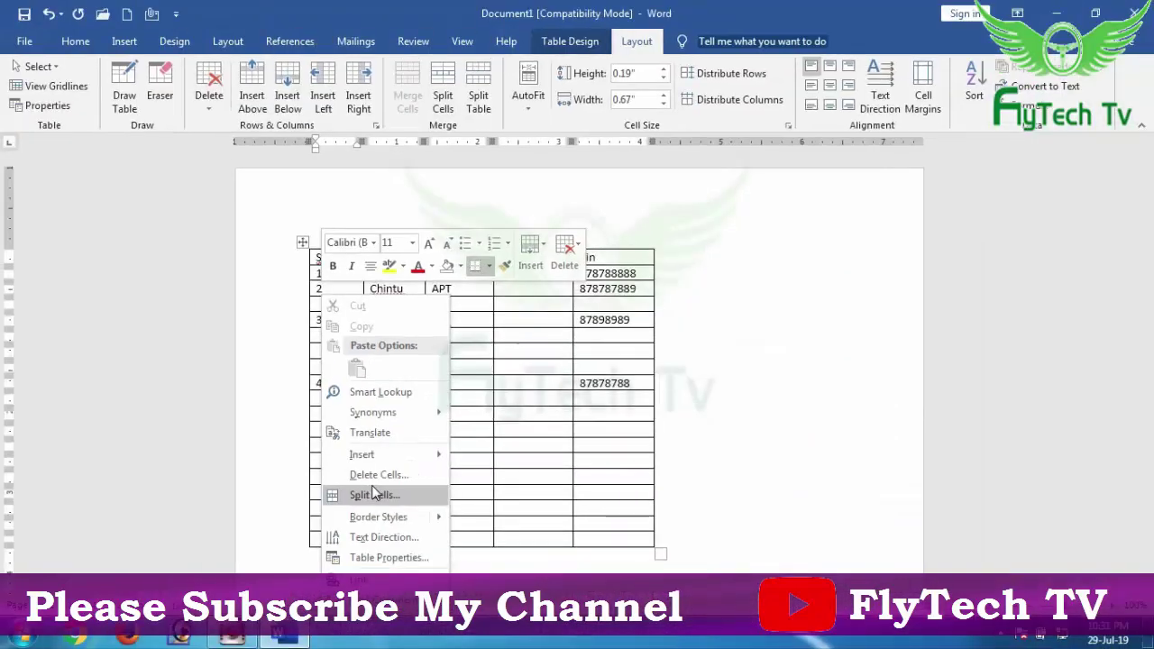
click(376, 477)
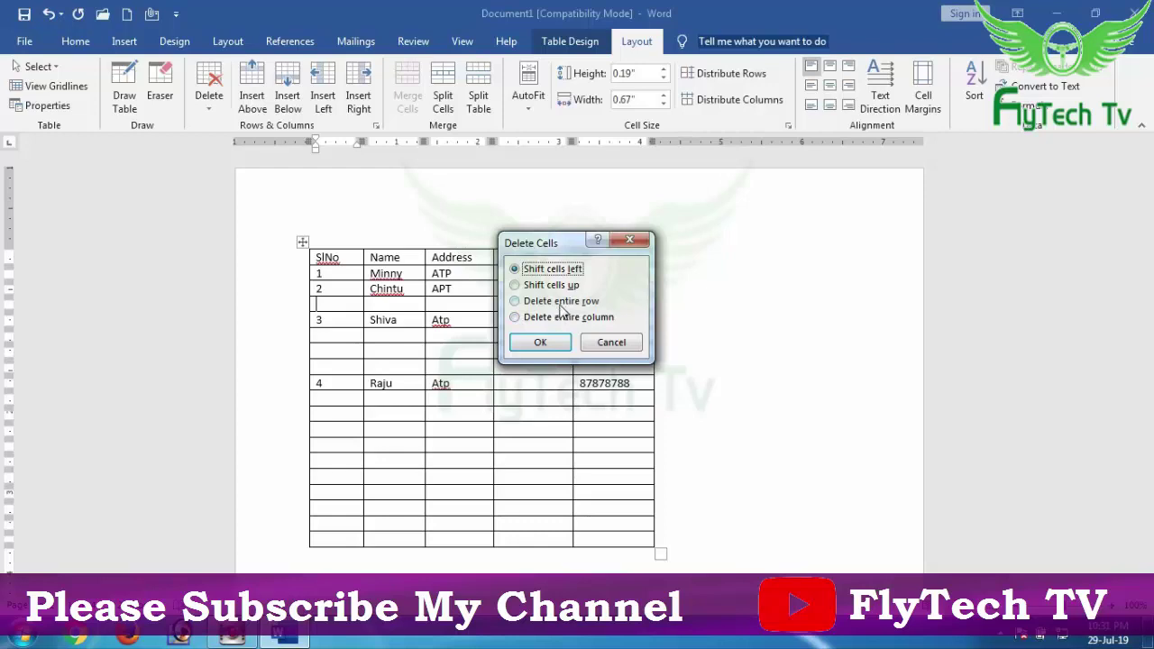
click(559, 303)
click(538, 342)
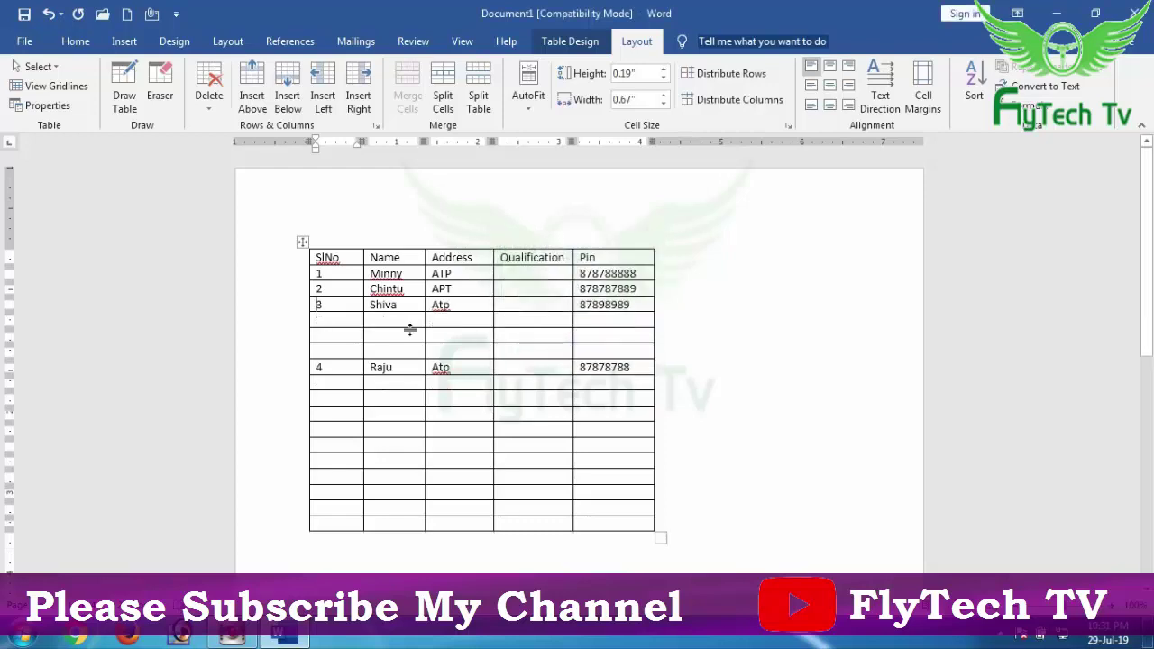
drag(344, 320, 606, 357)
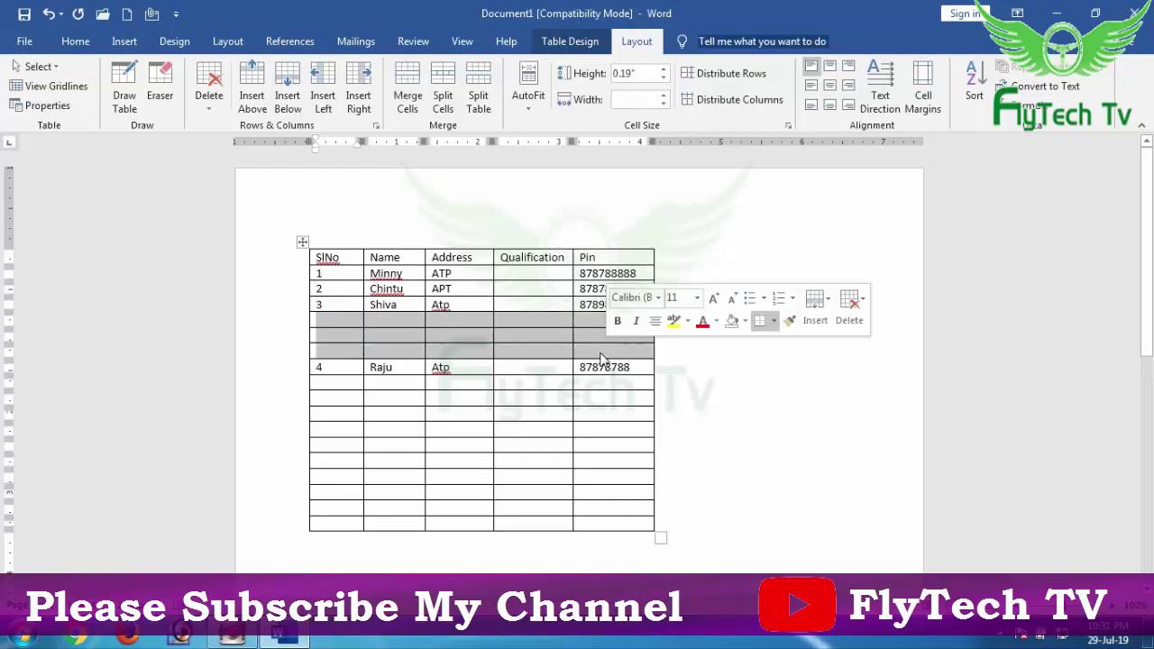
Delete the three empty rows above Raju's row and all empty rows below it.
click(207, 110)
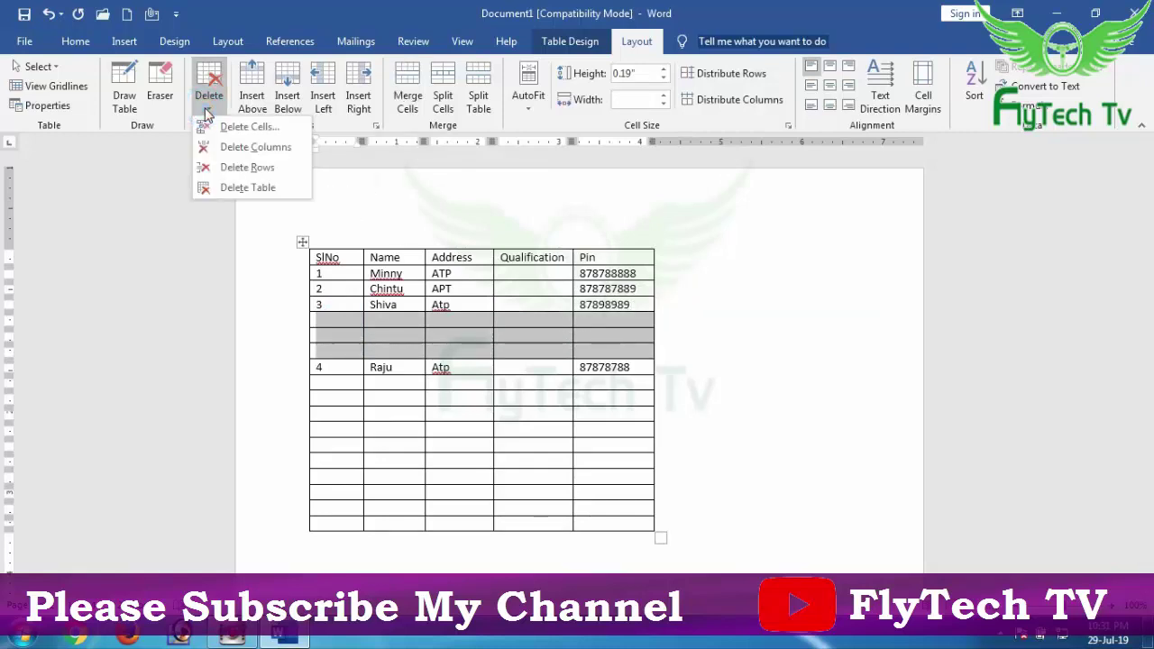
click(259, 168)
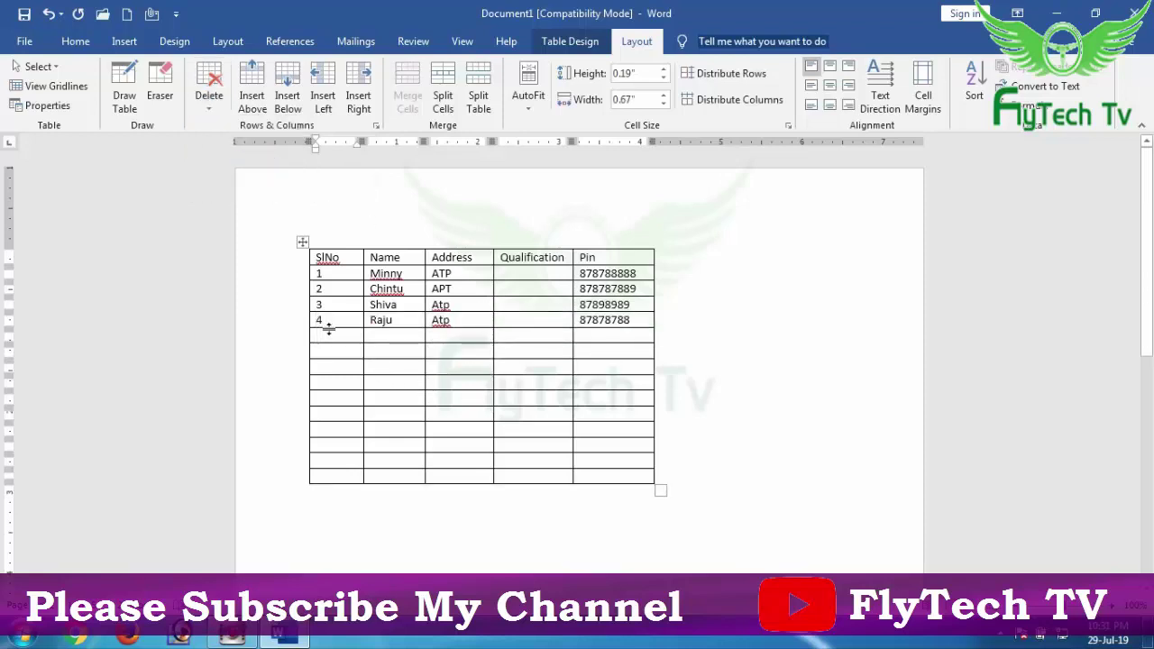
drag(332, 335, 605, 475)
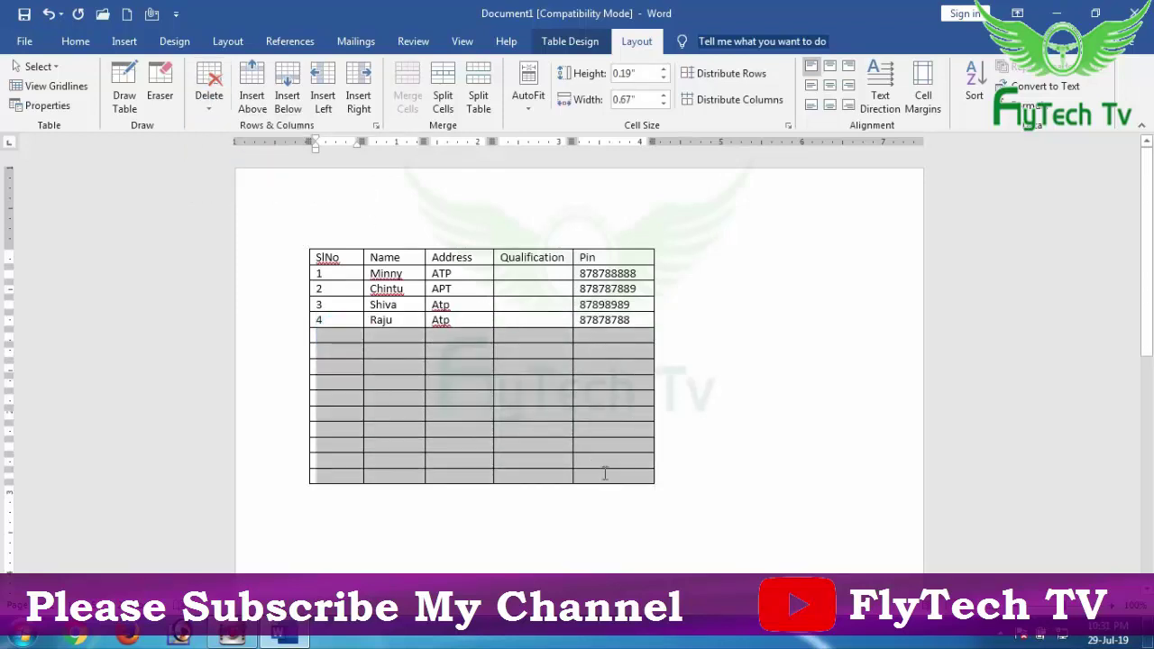
click(208, 106)
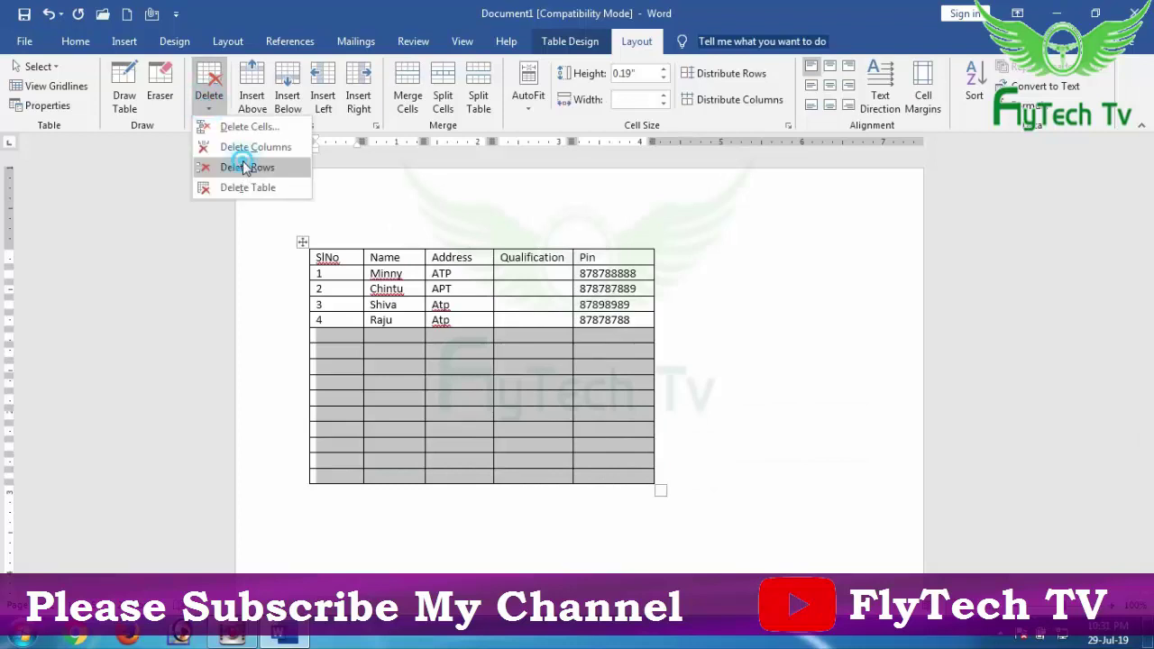
click(244, 168)
Delete the entire student table.
click(487, 298)
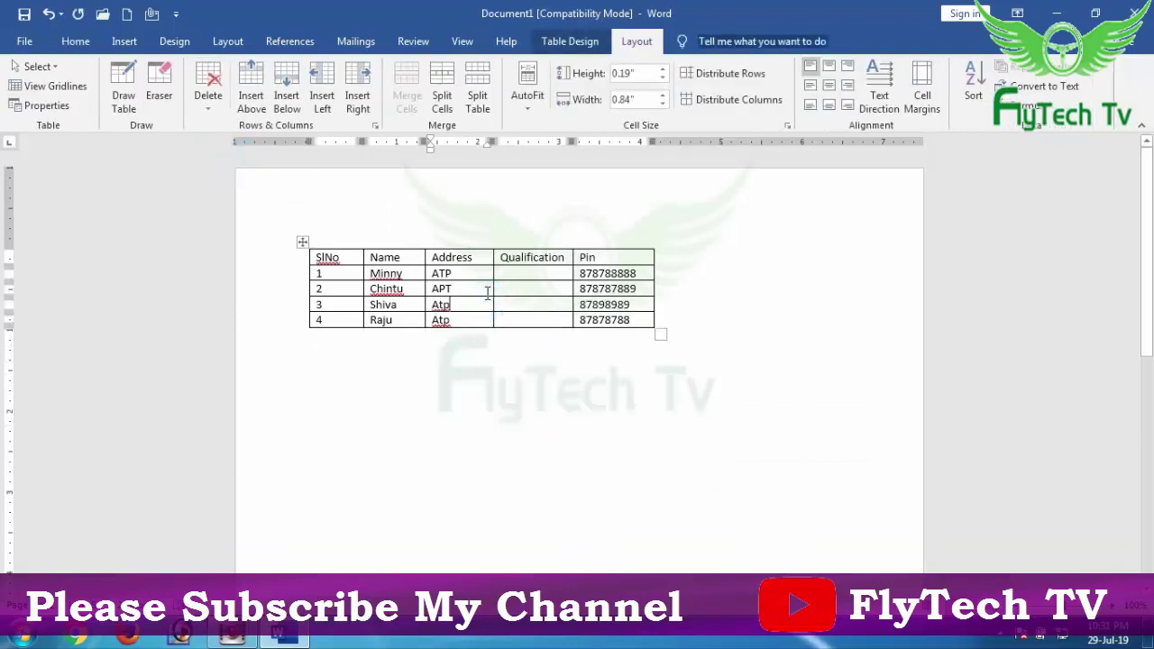
key(Up)
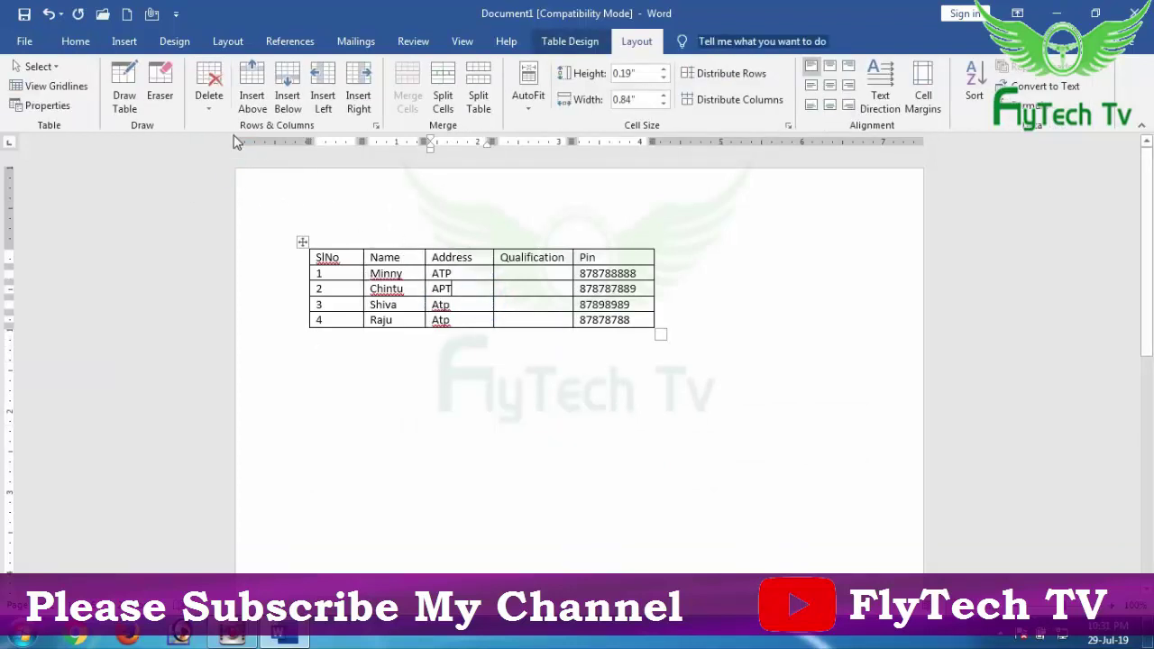
click(209, 110)
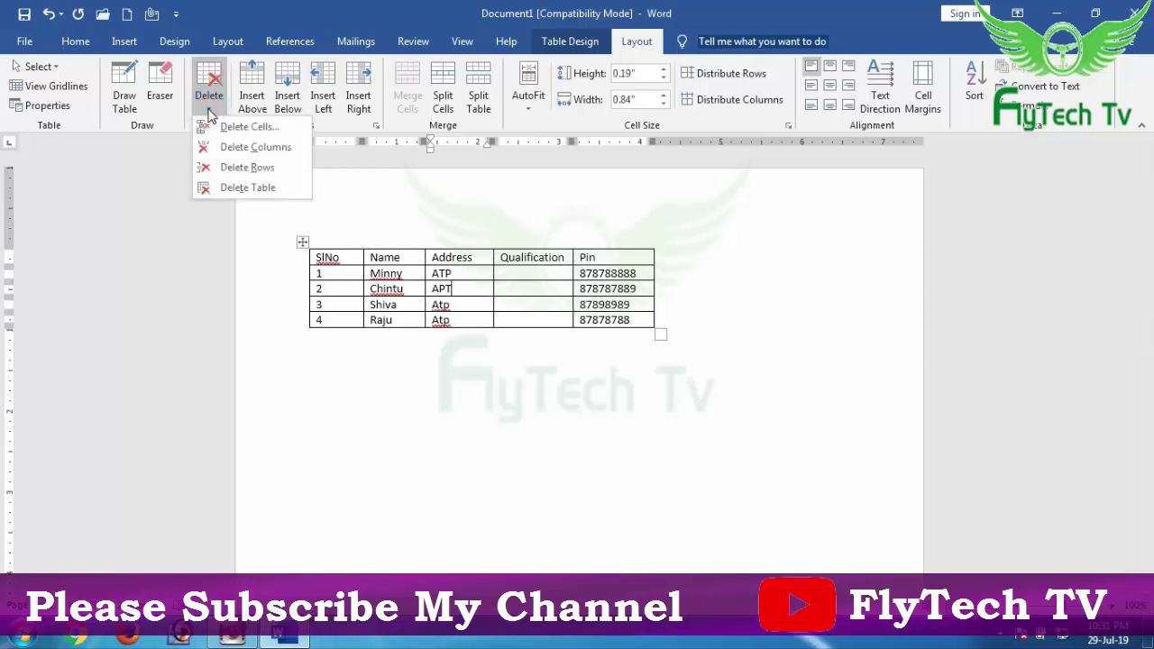
click(248, 188)
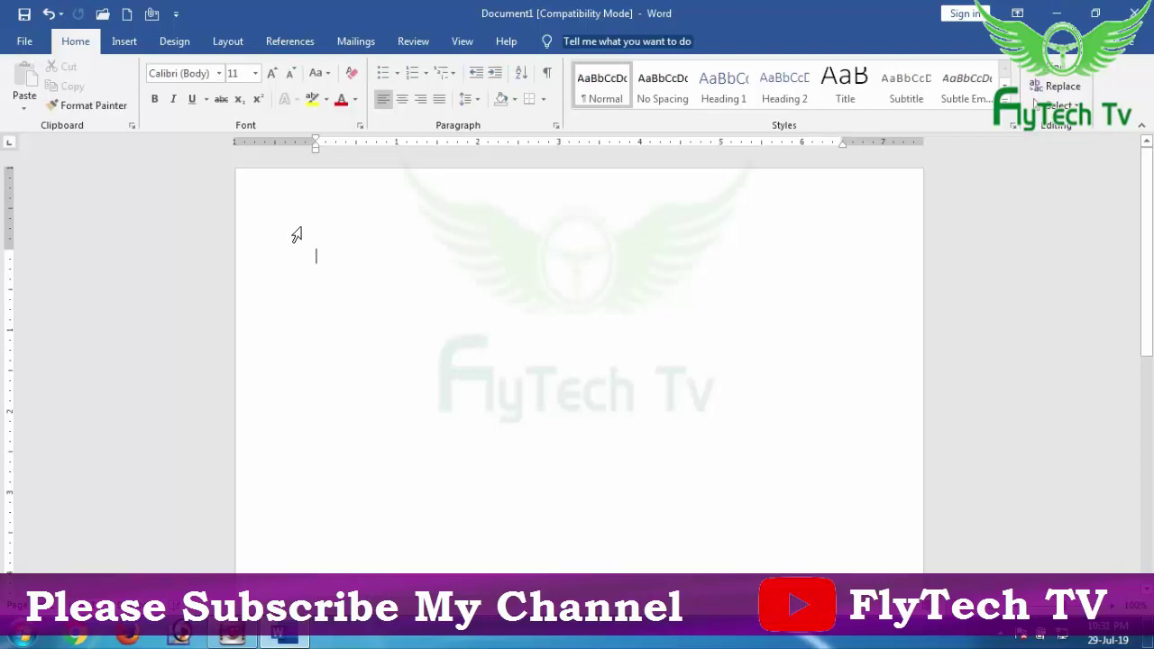
Undo twice to restore the table and empty rows, then open Delete for the Qualification column.
key(ctrl+z)
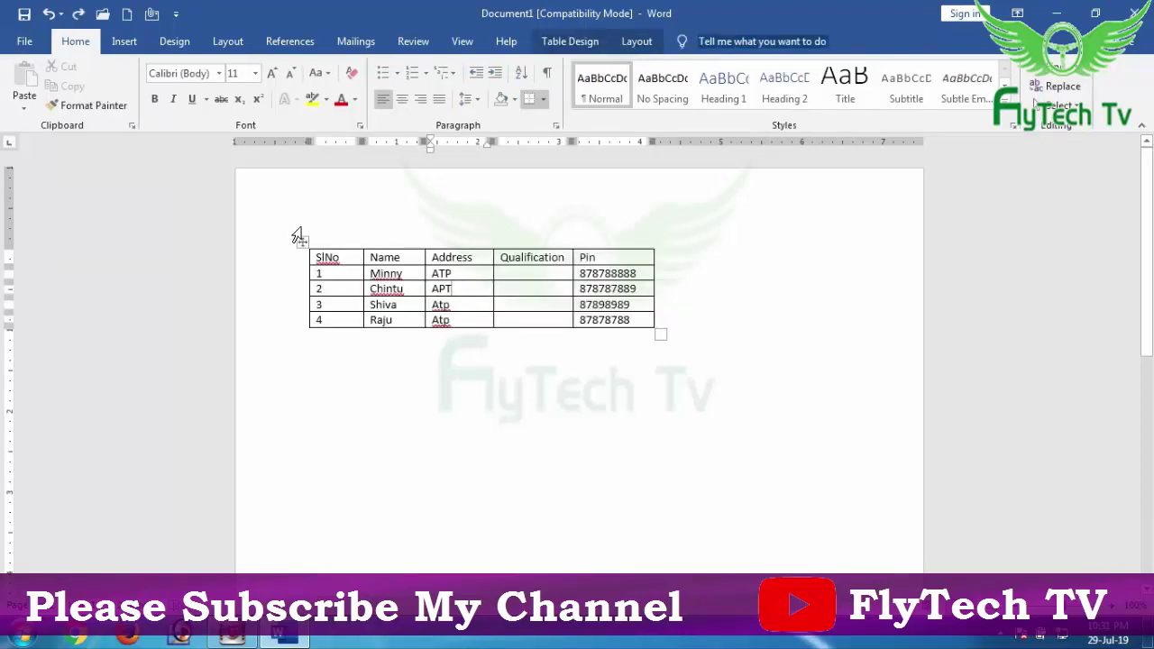
key(ctrl+z)
click(556, 291)
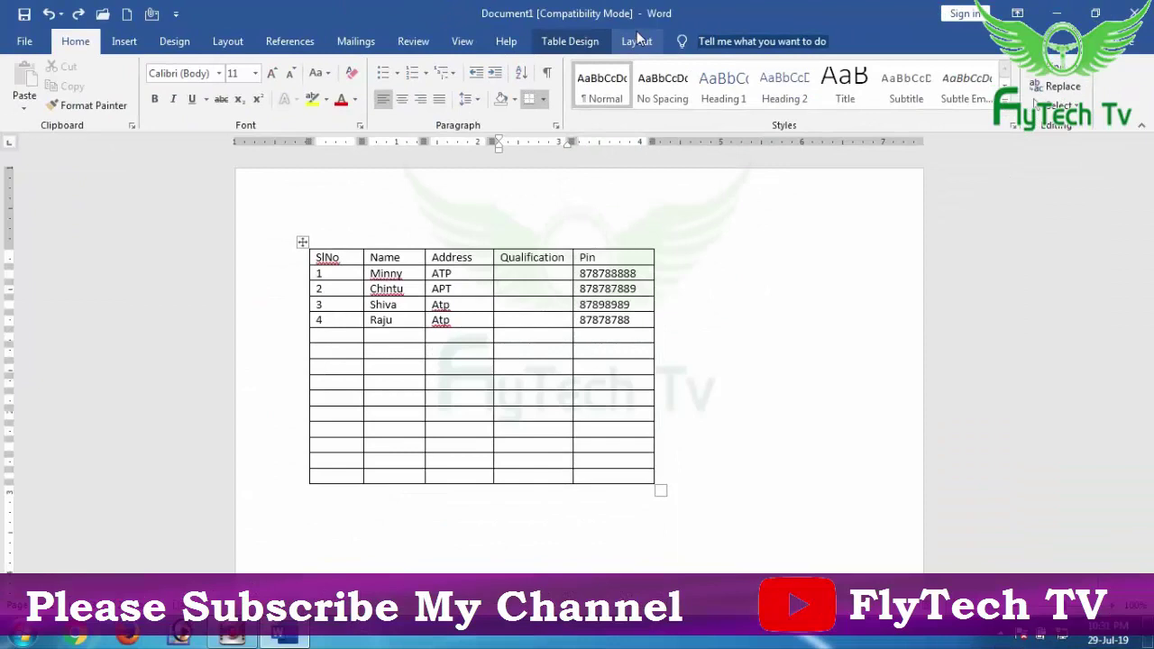
click(637, 39)
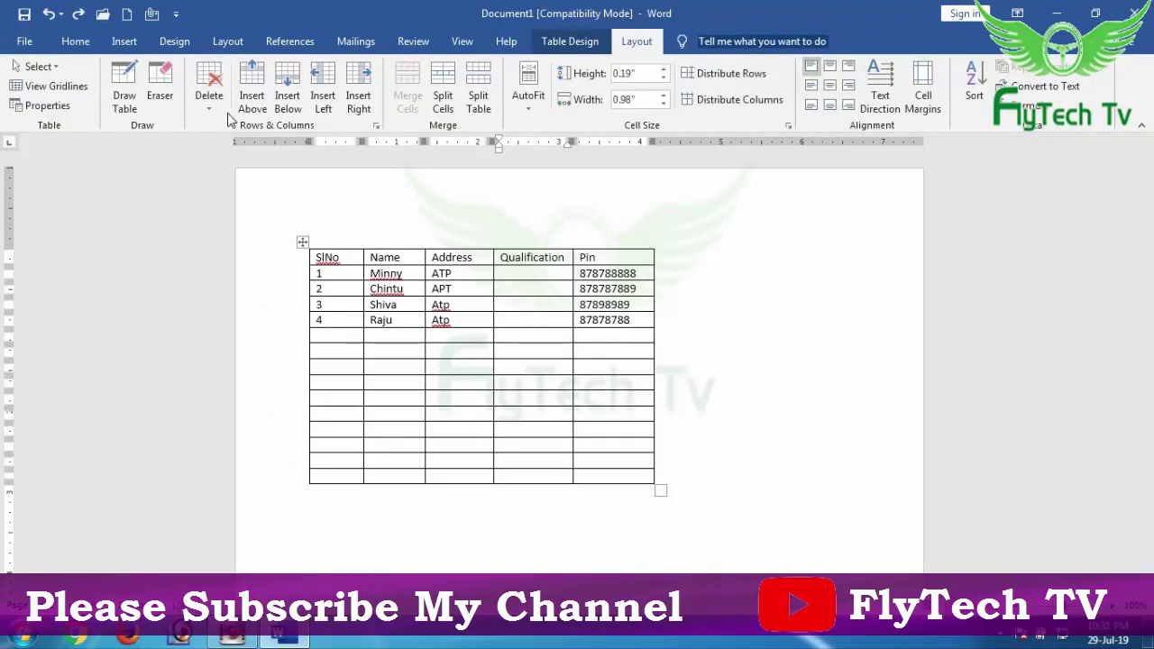
click(515, 273)
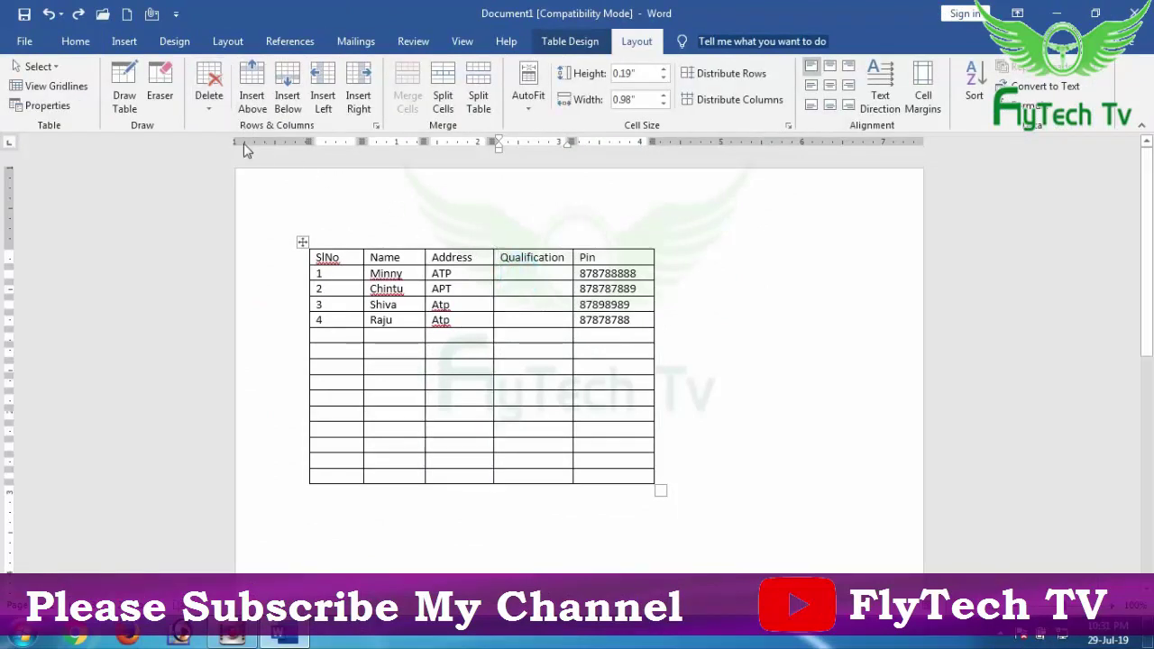
click(213, 115)
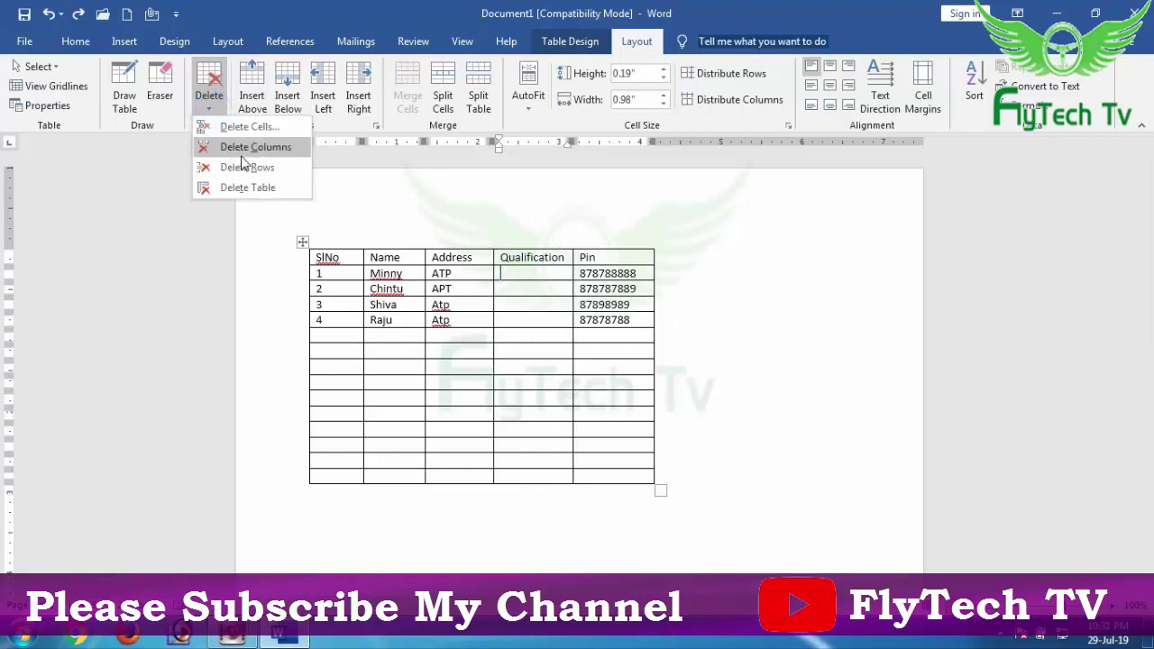
Delete the Qualification column, leaving SlNo, Name, Address and Pin.
click(253, 147)
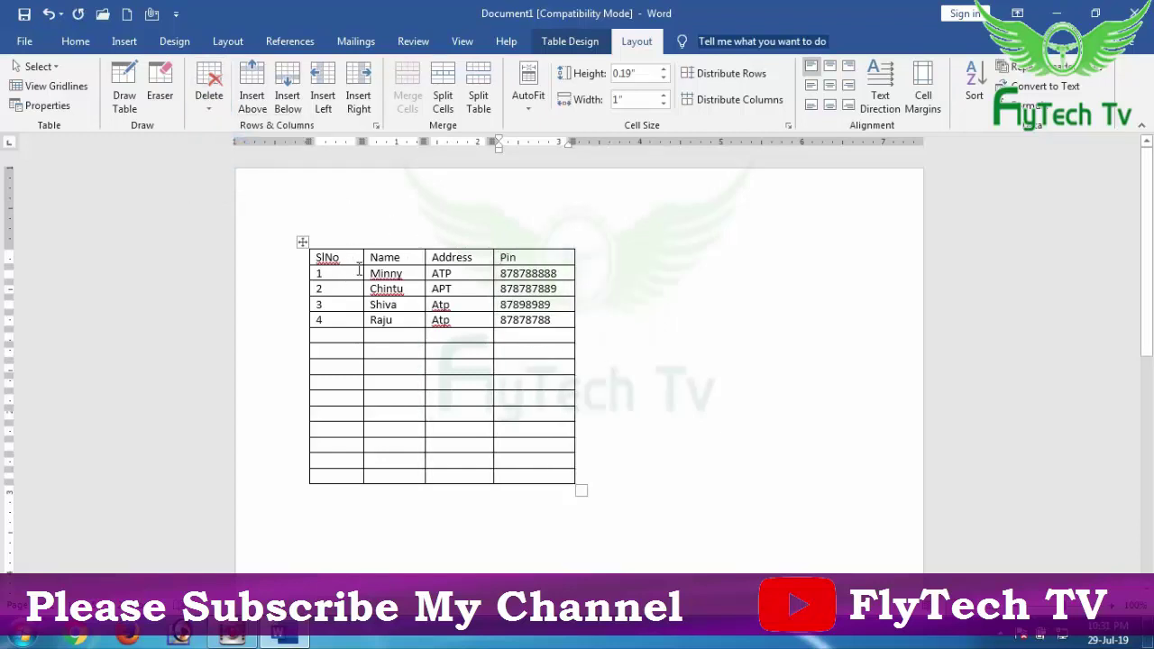
click(359, 261)
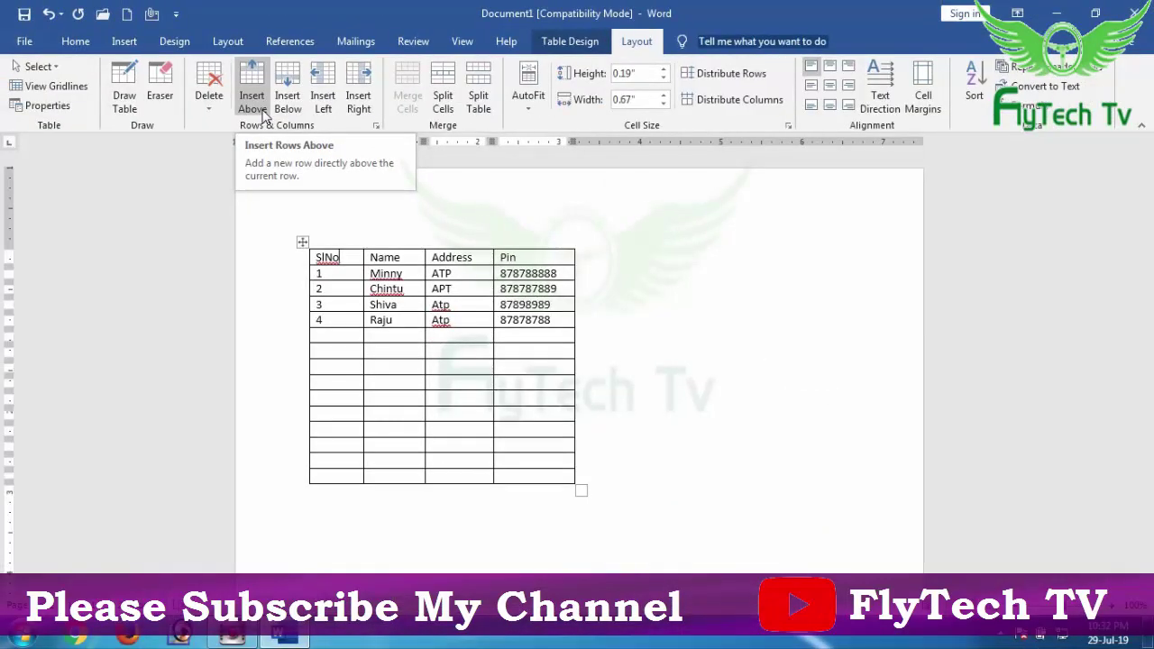
Insert a row above the headers with 'Students Particulas' and 'FV' on two lines in its first cell.
click(256, 101)
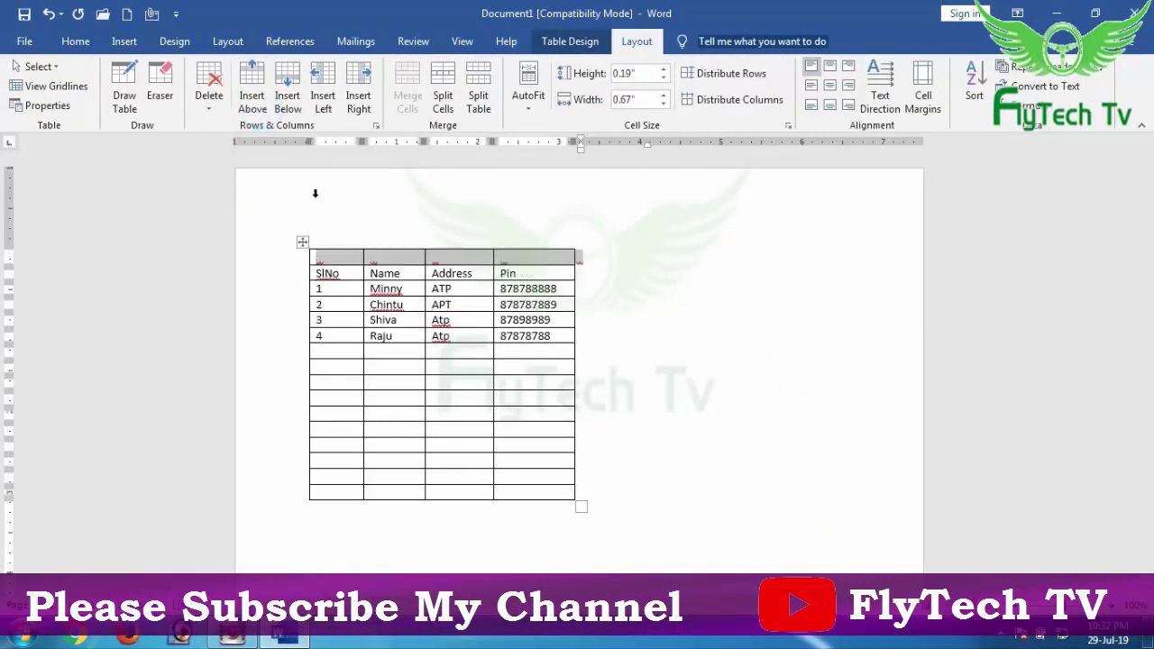
click(338, 259)
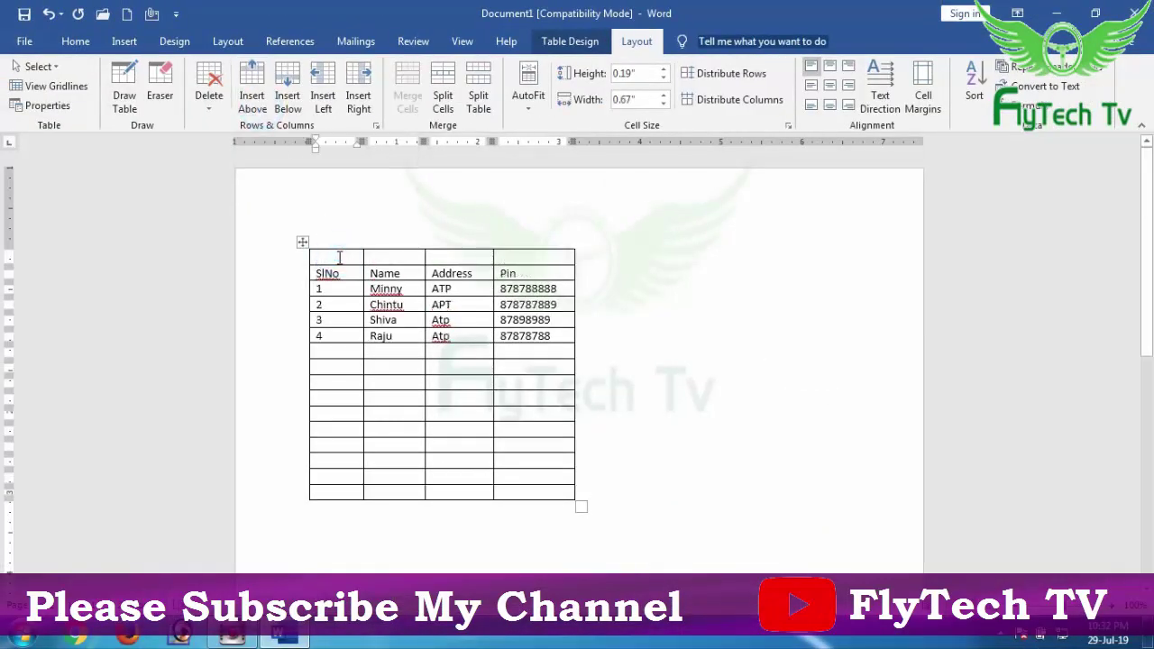
text(Students)
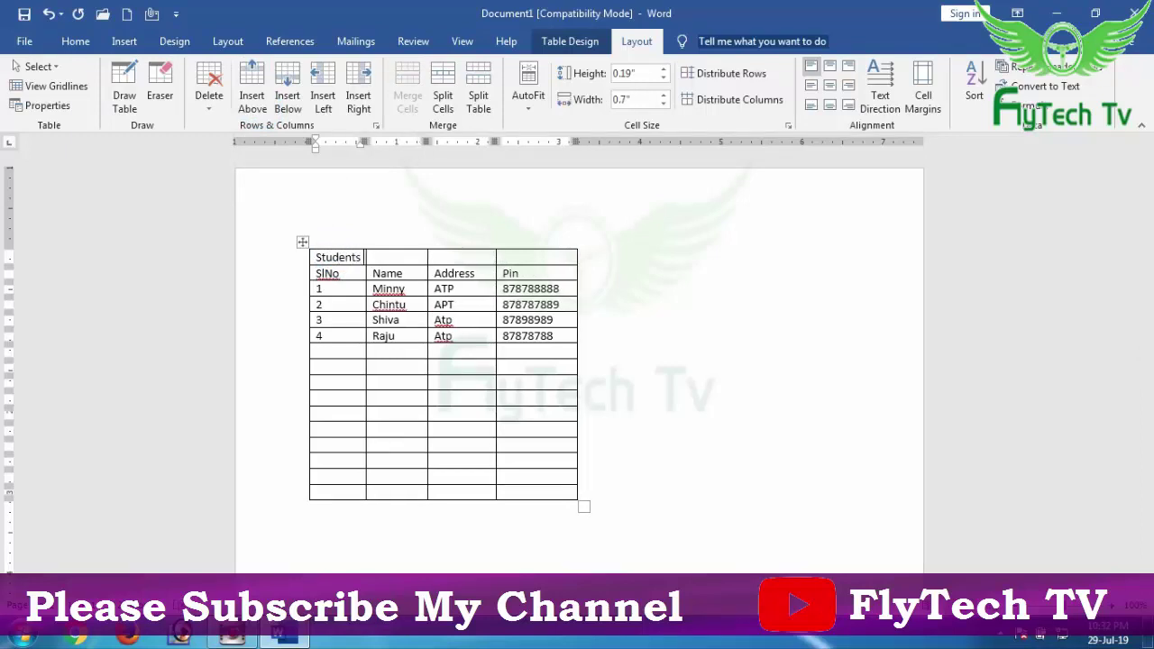
text( Particu)
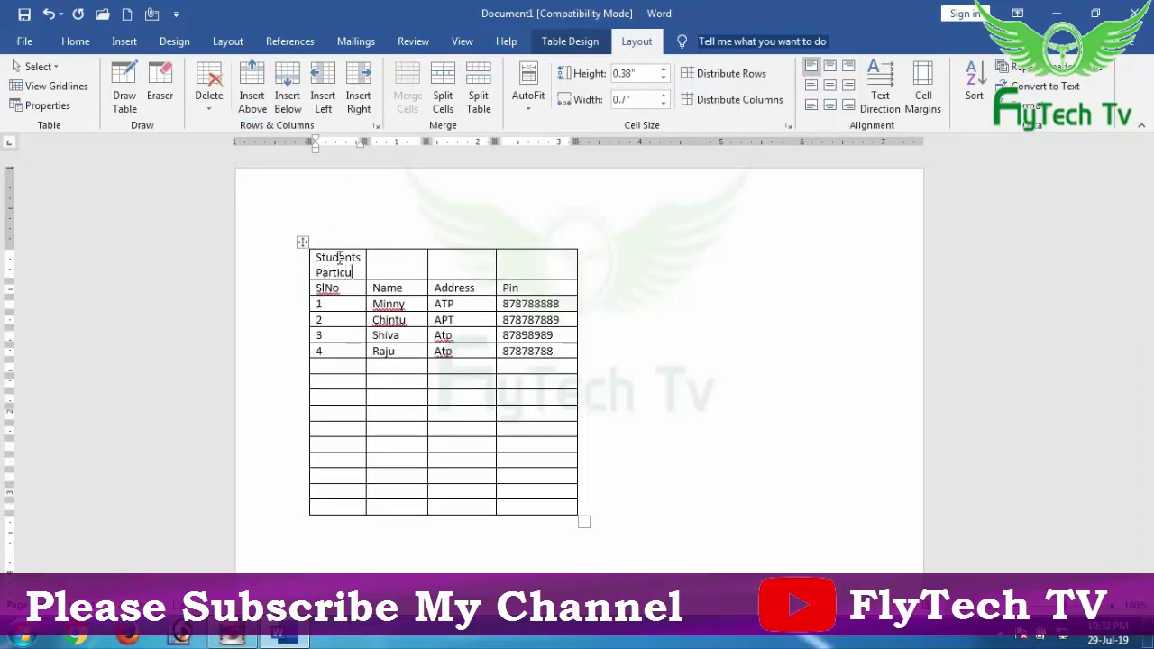
text(las)
key(Return)
text(FlyTech)
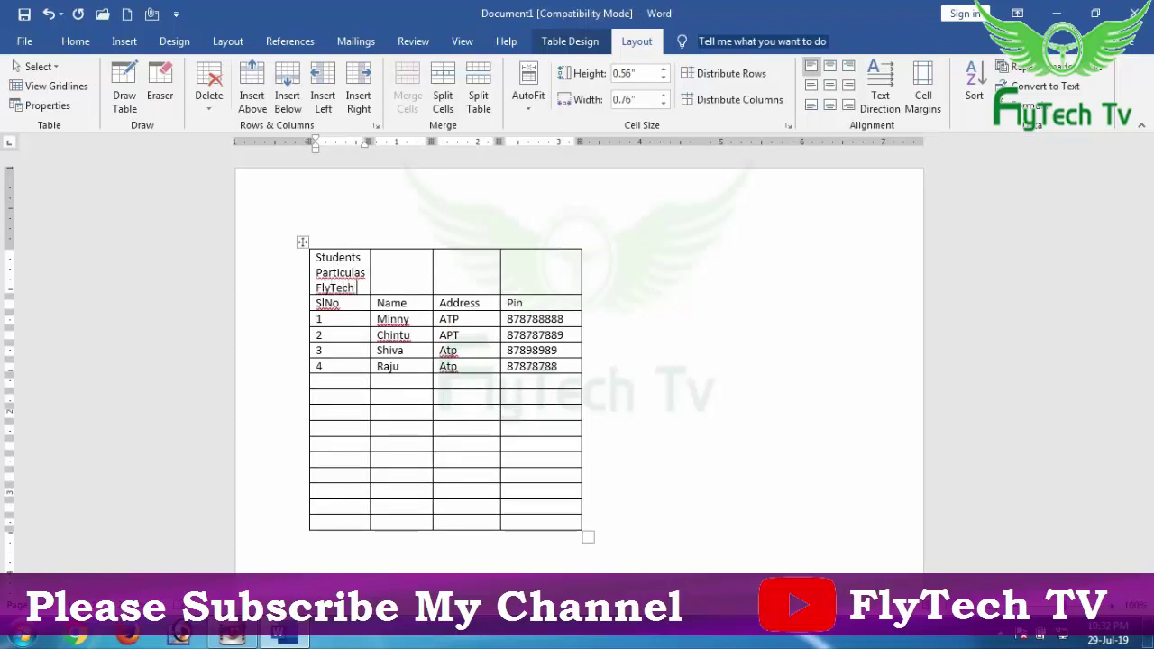
text(V)
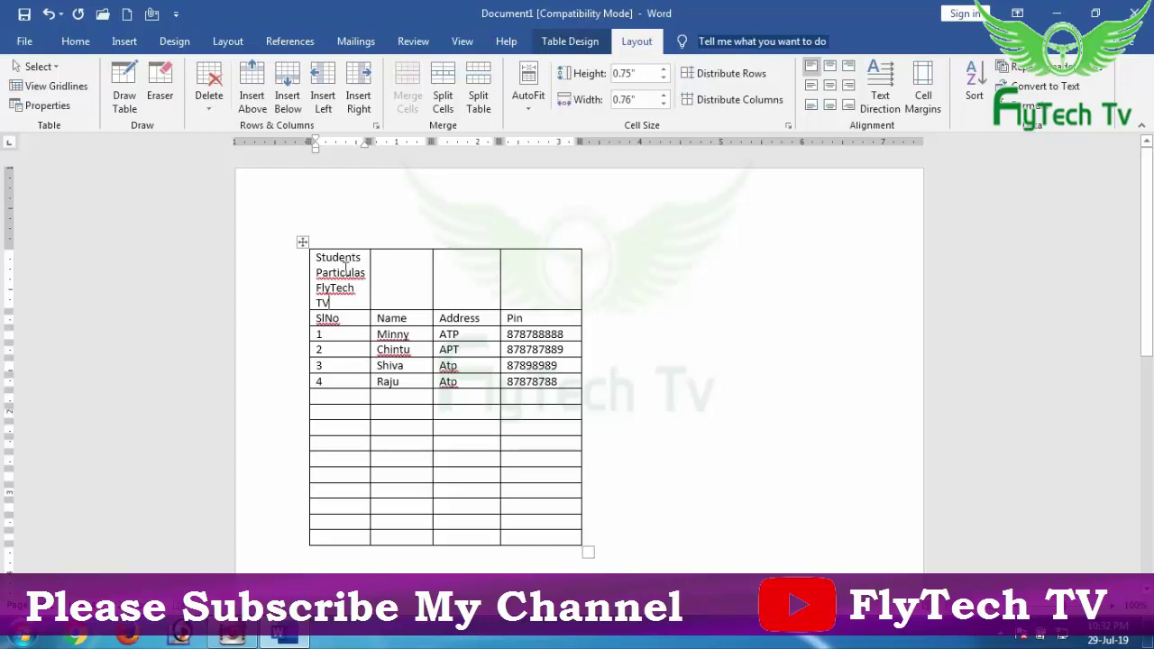
drag(338, 263, 520, 278)
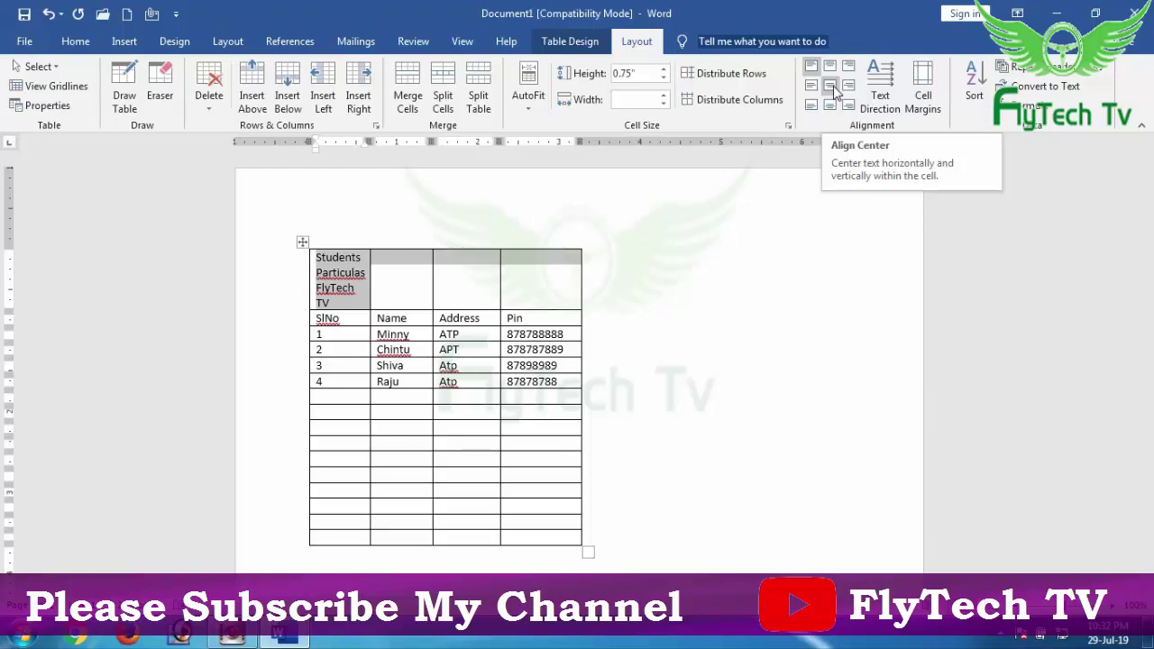
Centre the 'Students Particulas FlyTech TV' title text within the top row's cells.
click(831, 86)
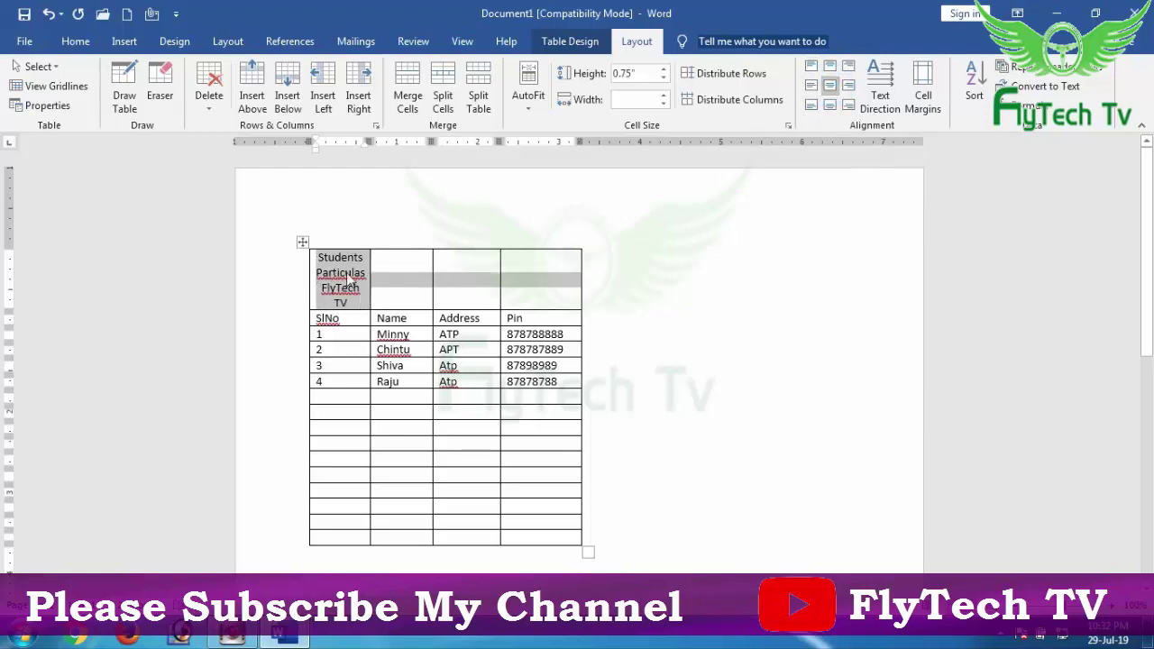
click(435, 286)
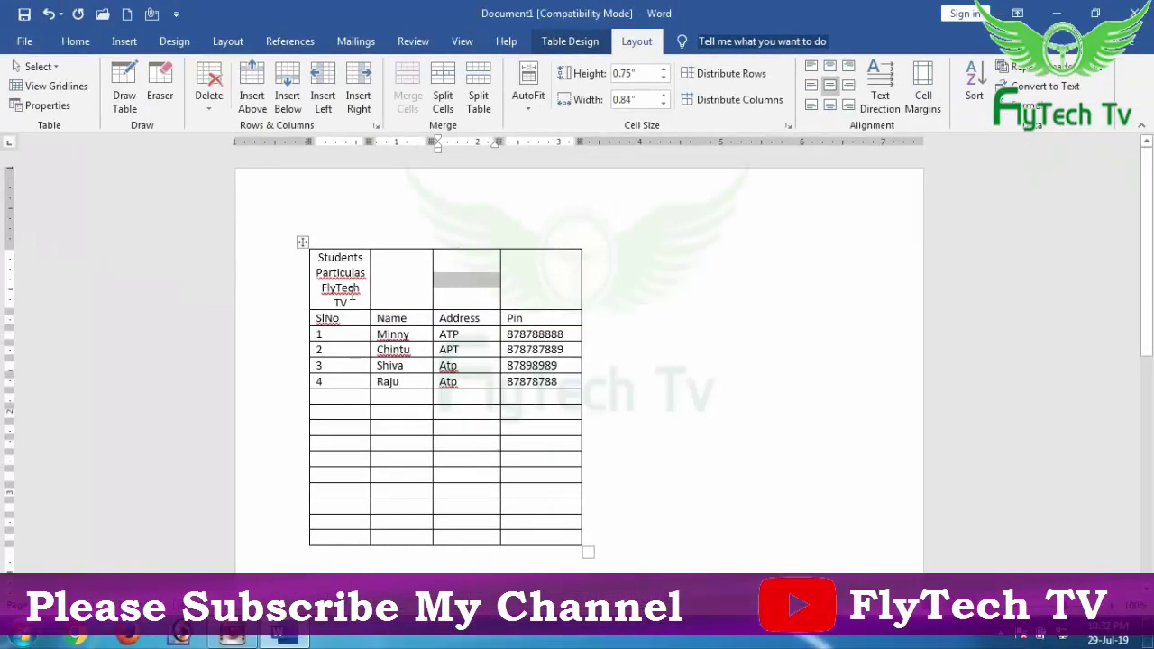
Select every top-row cell and merge them into a single title cell spanning the table.
mouse_move(338, 285)
mouse_down()
mouse_move(402, 275)
mouse_move(341, 343)
mouse_up()
click(408, 260)
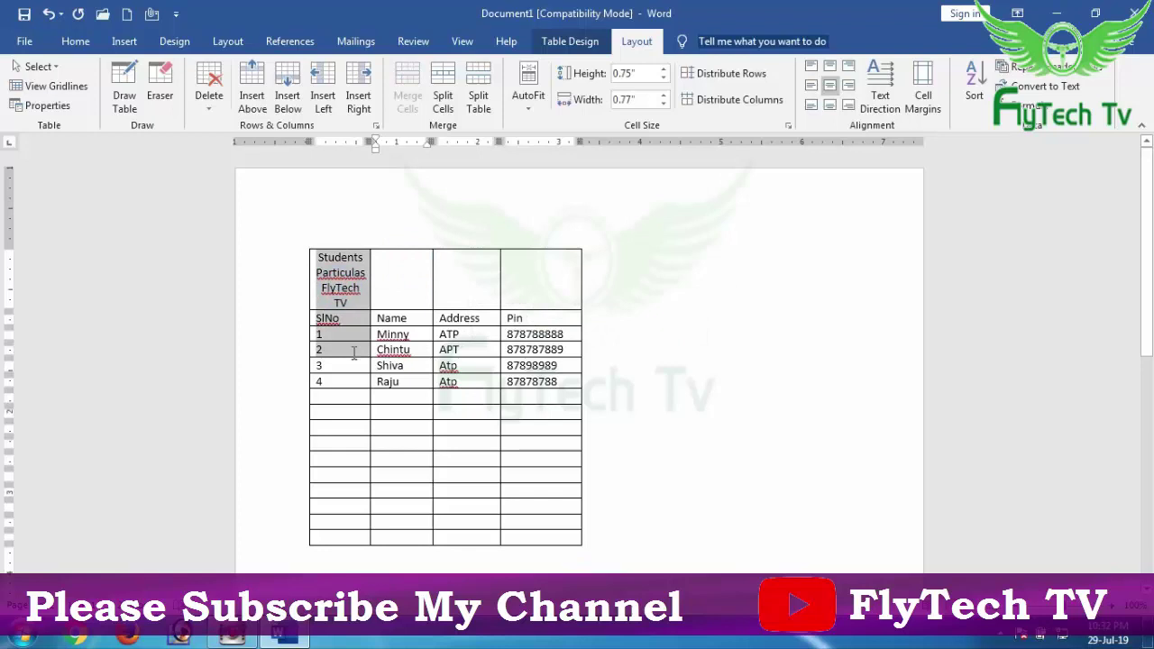
click(403, 271)
drag(341, 286, 514, 276)
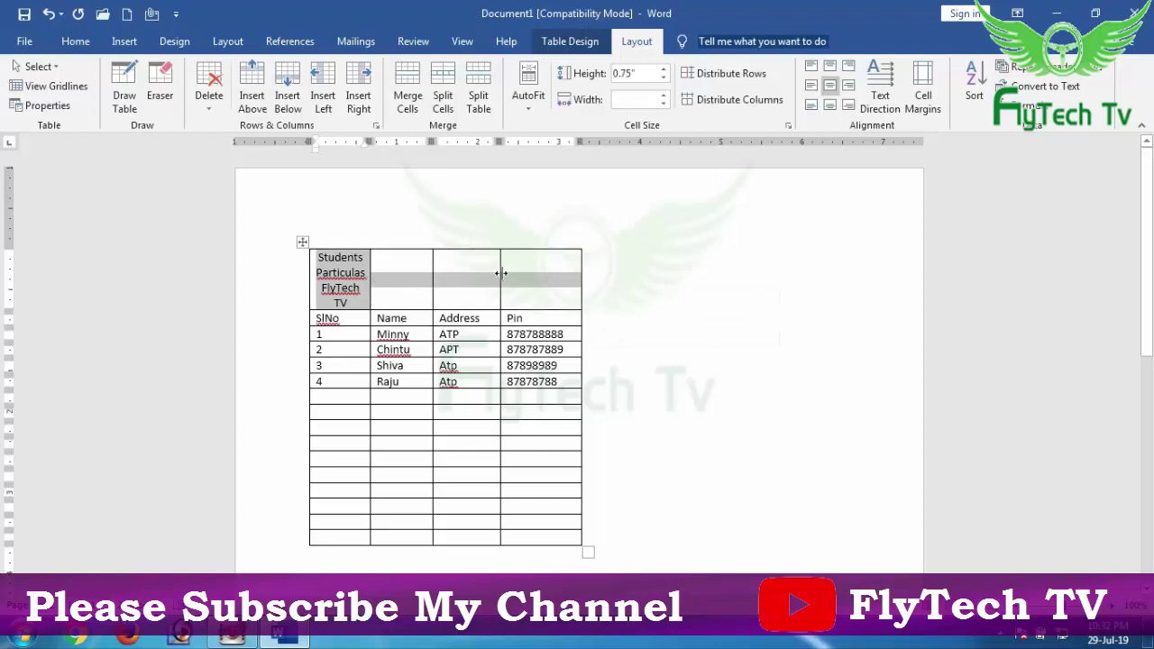
click(410, 290)
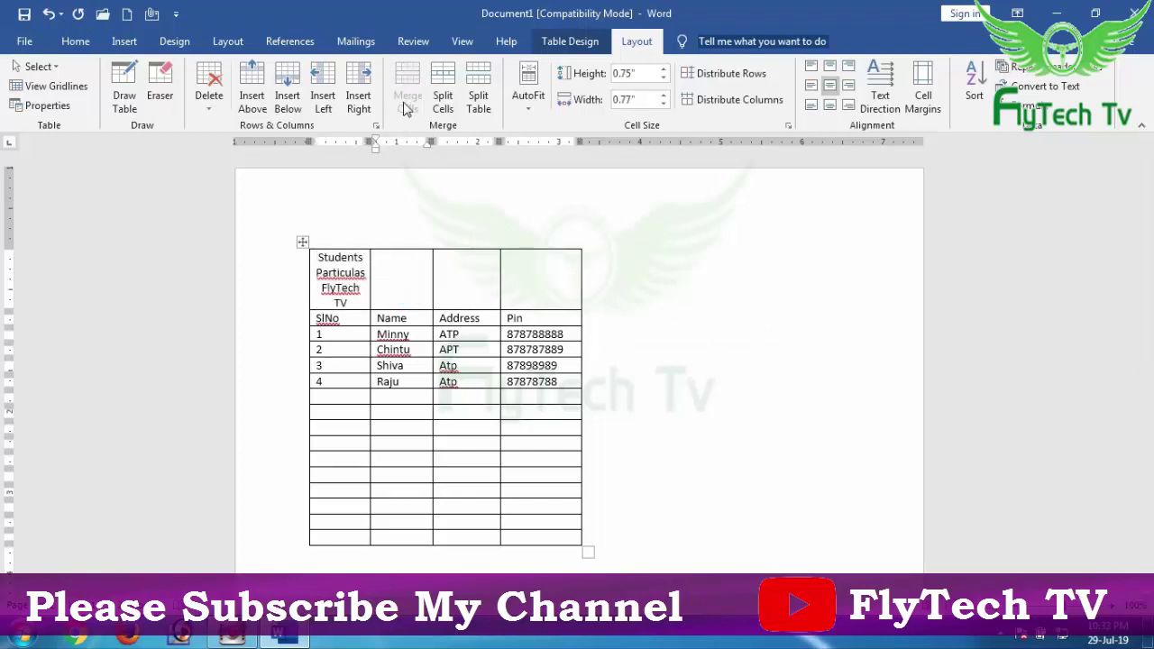
drag(356, 270, 541, 273)
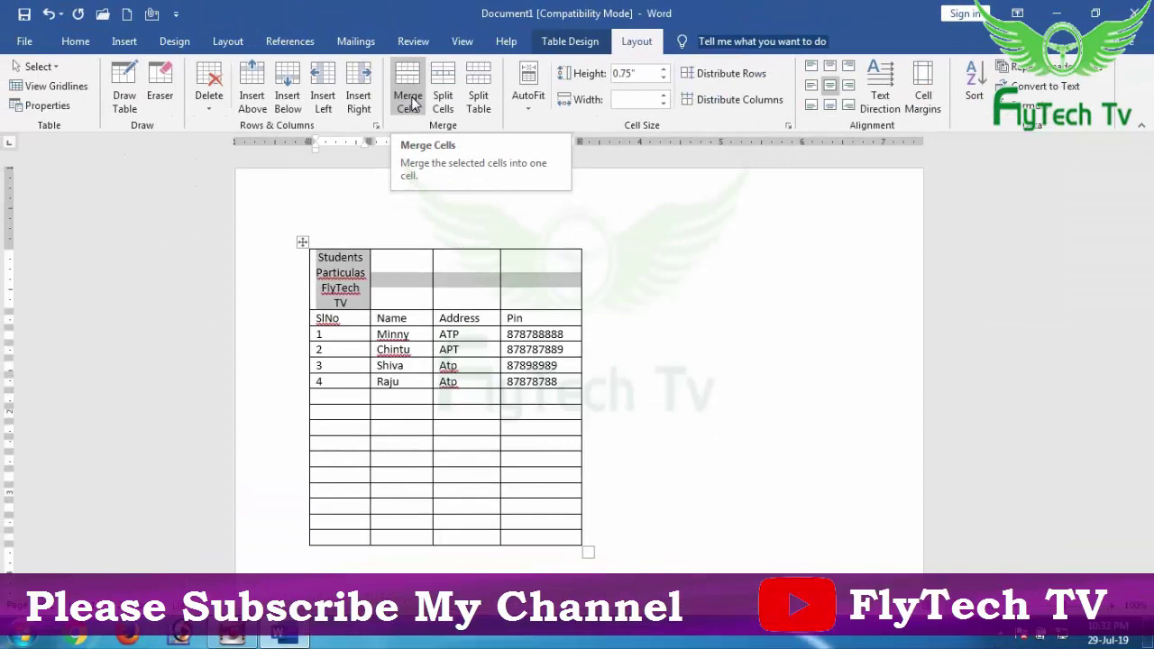
click(411, 104)
click(523, 258)
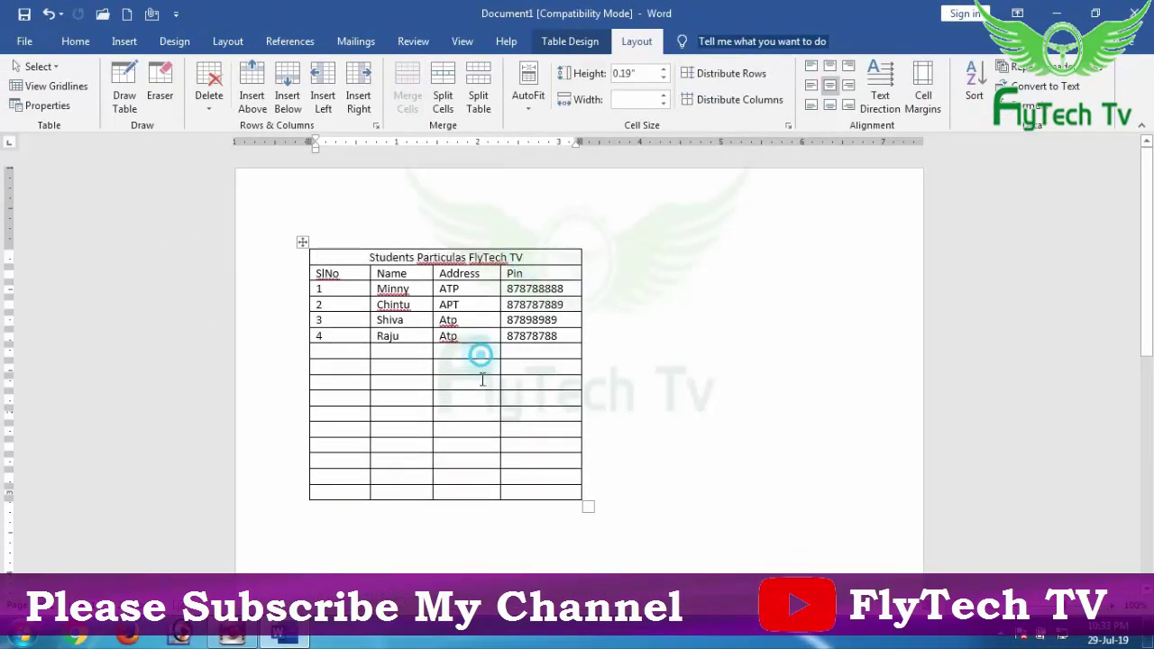
Merge the blank Address cells into one tall cell and a blank SlNo/Name block into another, then bring up Split Cells.
drag(479, 356, 478, 465)
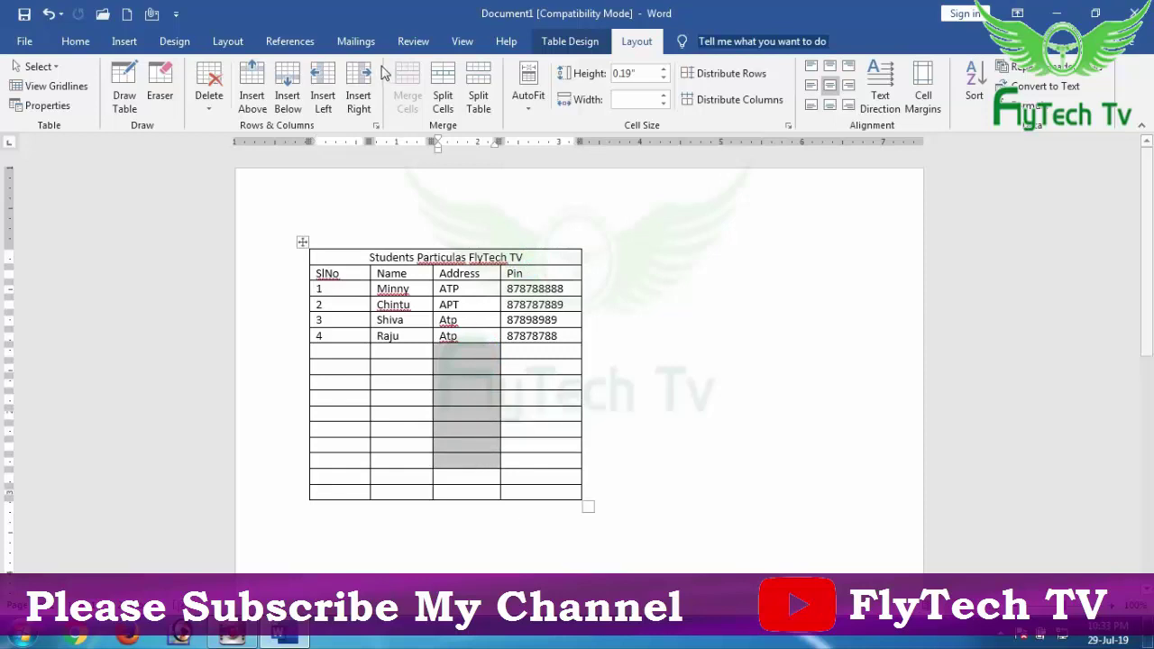
click(408, 101)
mouse_move(338, 382)
mouse_down()
mouse_move(409, 442)
mouse_move(406, 420)
mouse_up()
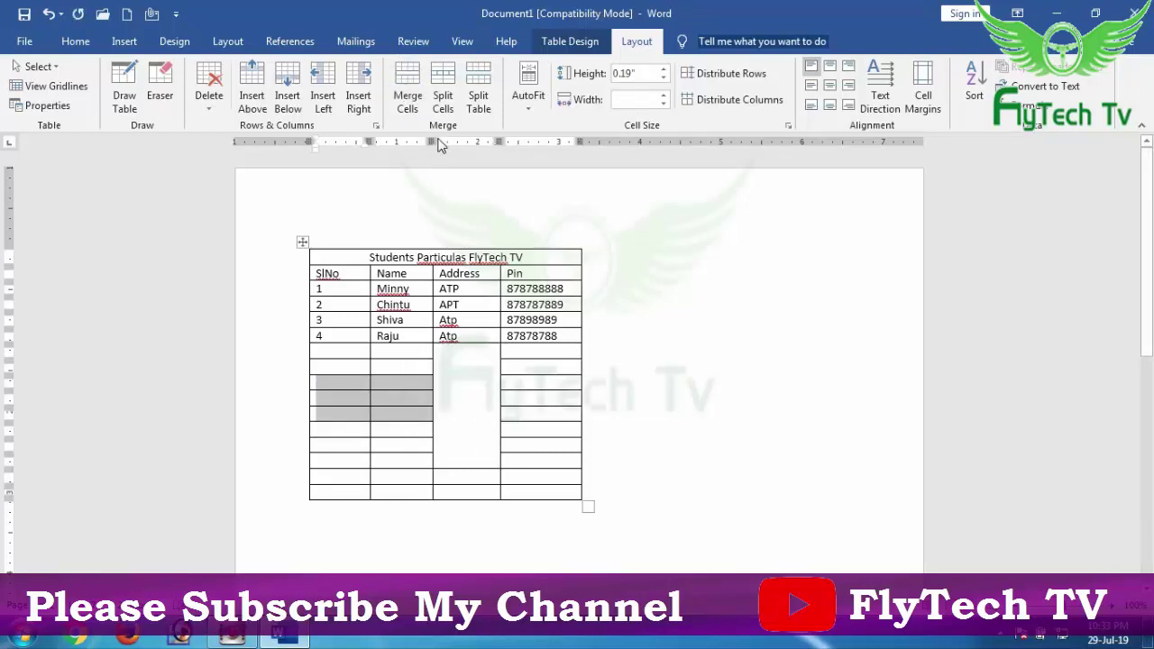
click(407, 102)
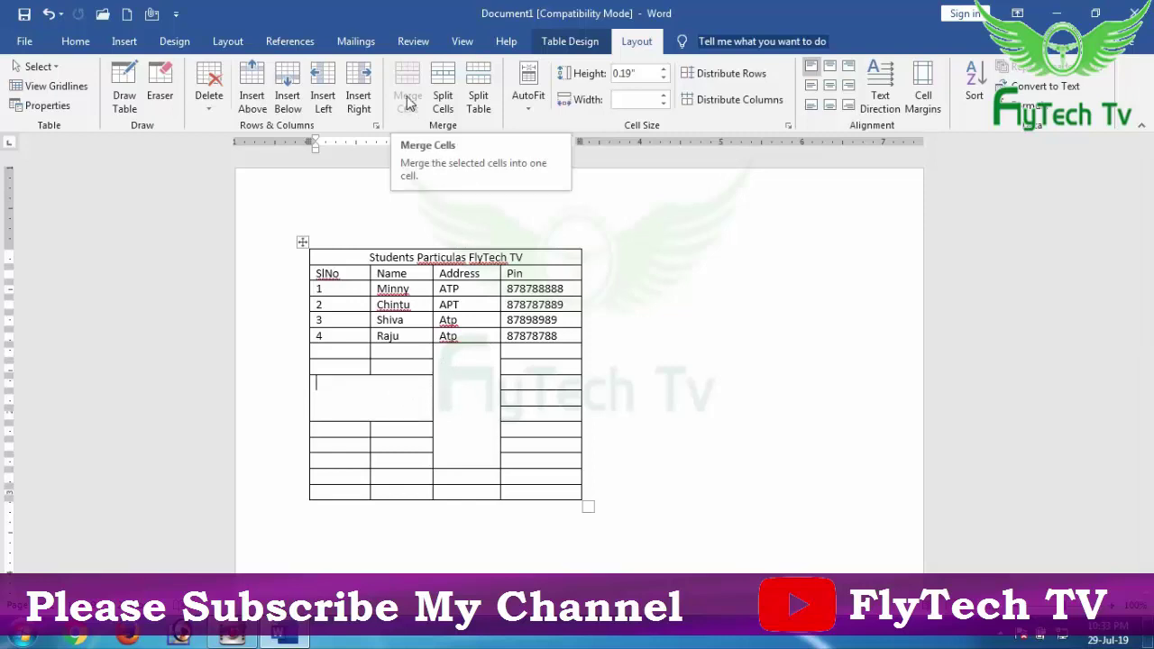
click(473, 389)
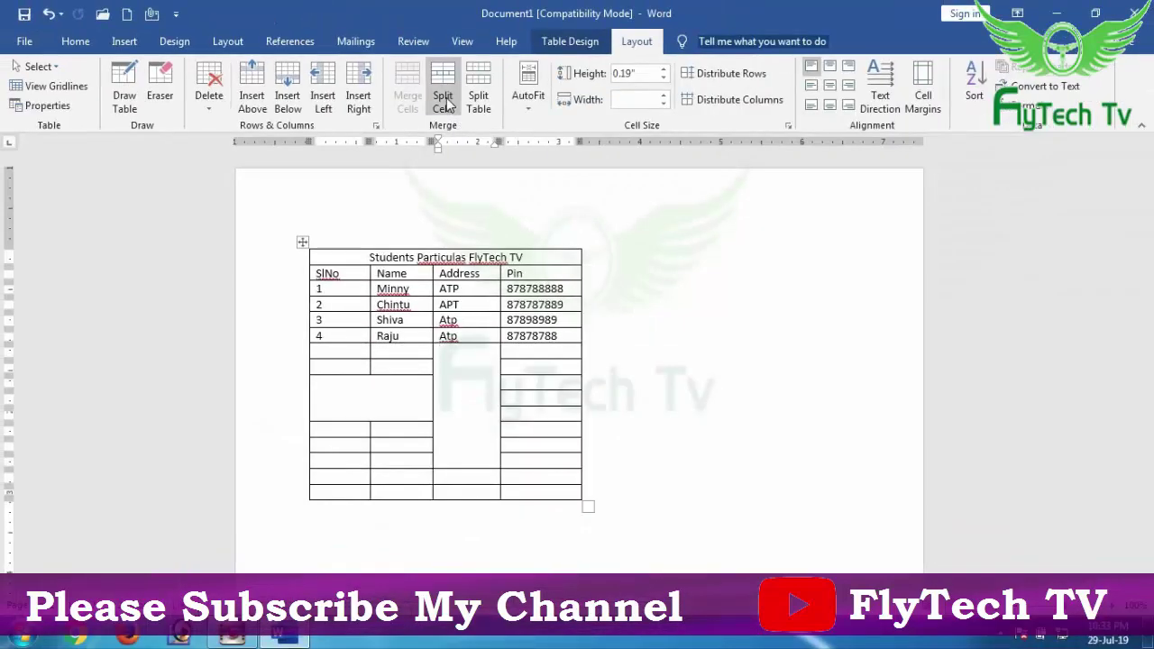
click(447, 103)
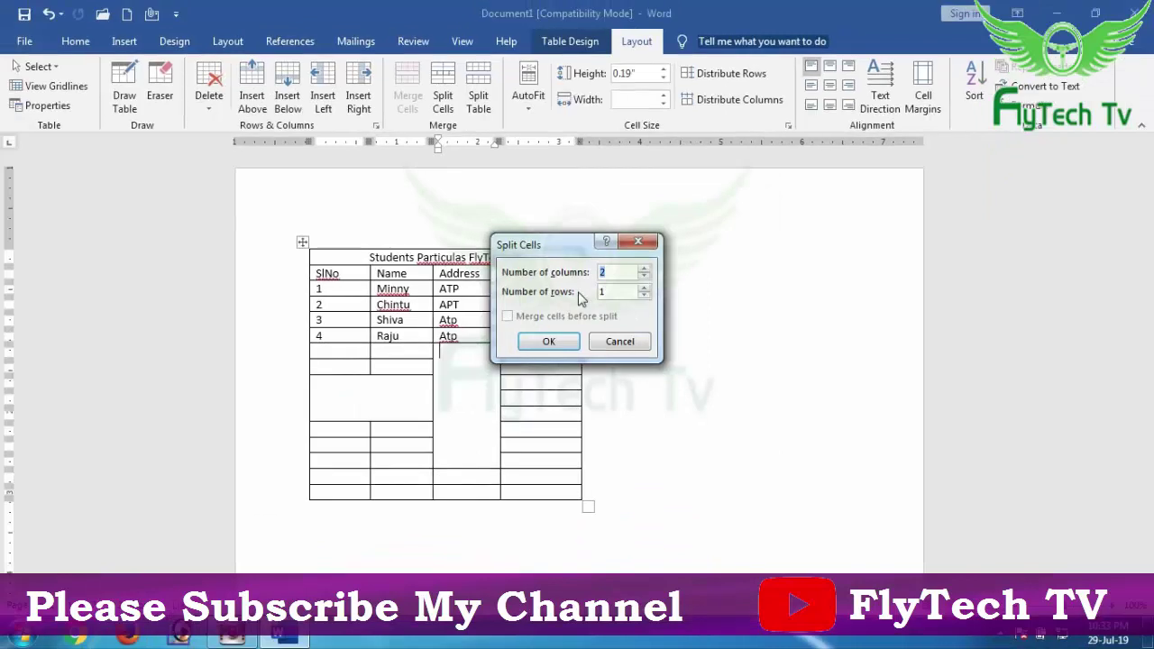
Split the tall merged Address cell into 1 column by 8 rows.
drag(575, 243, 613, 254)
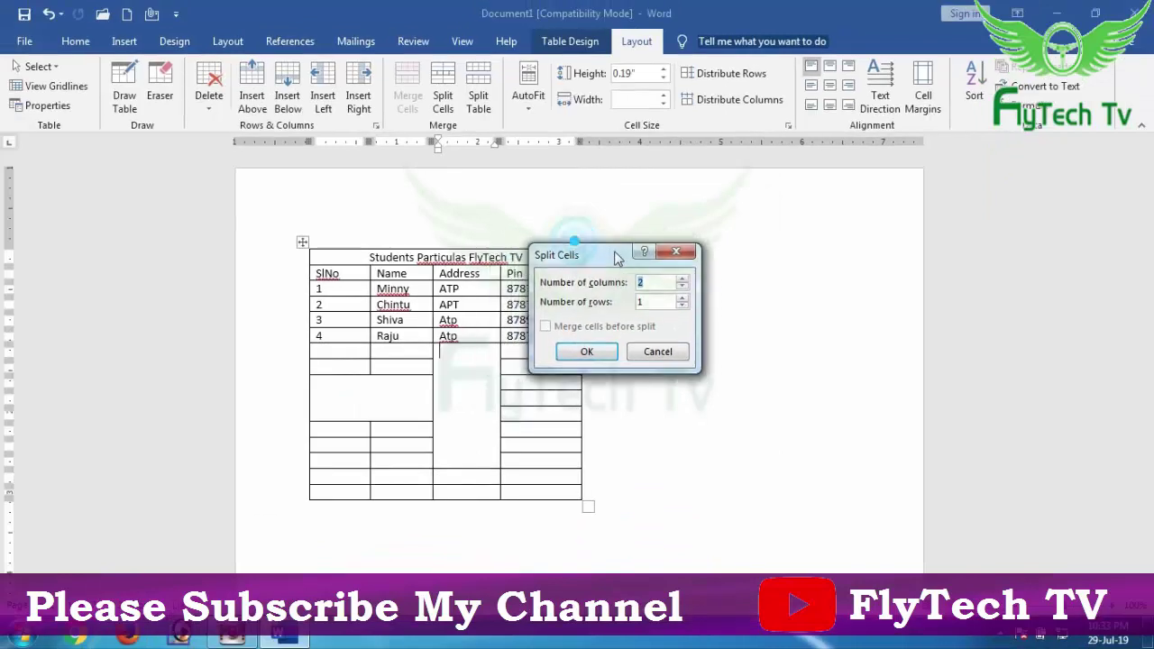
click(682, 288)
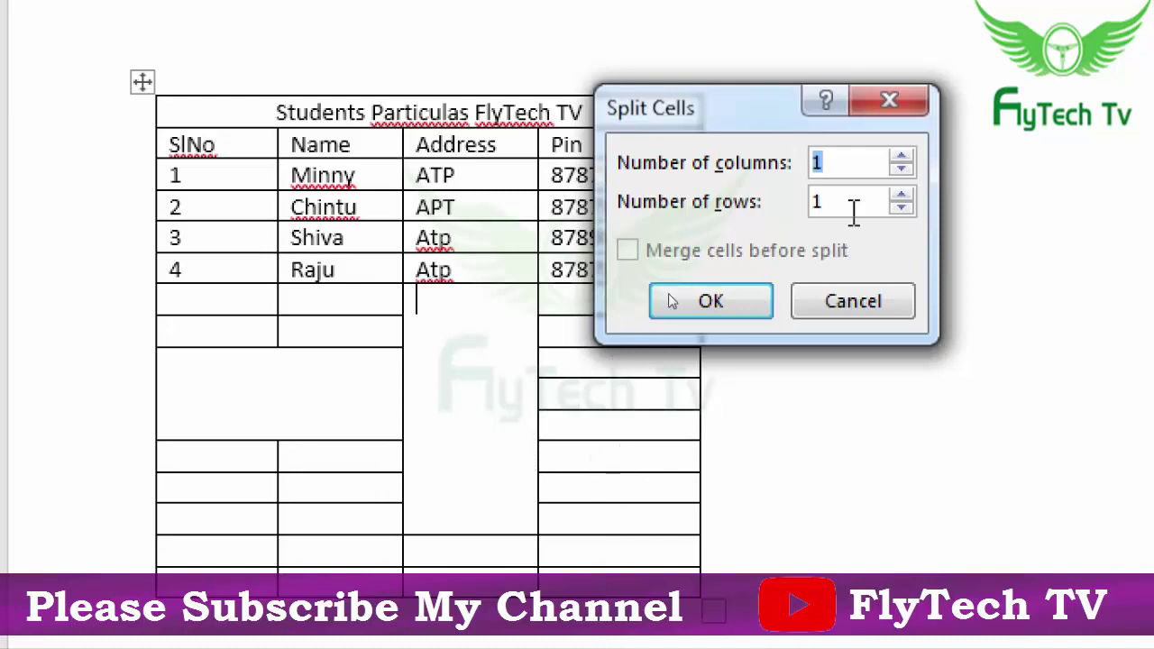
click(901, 196)
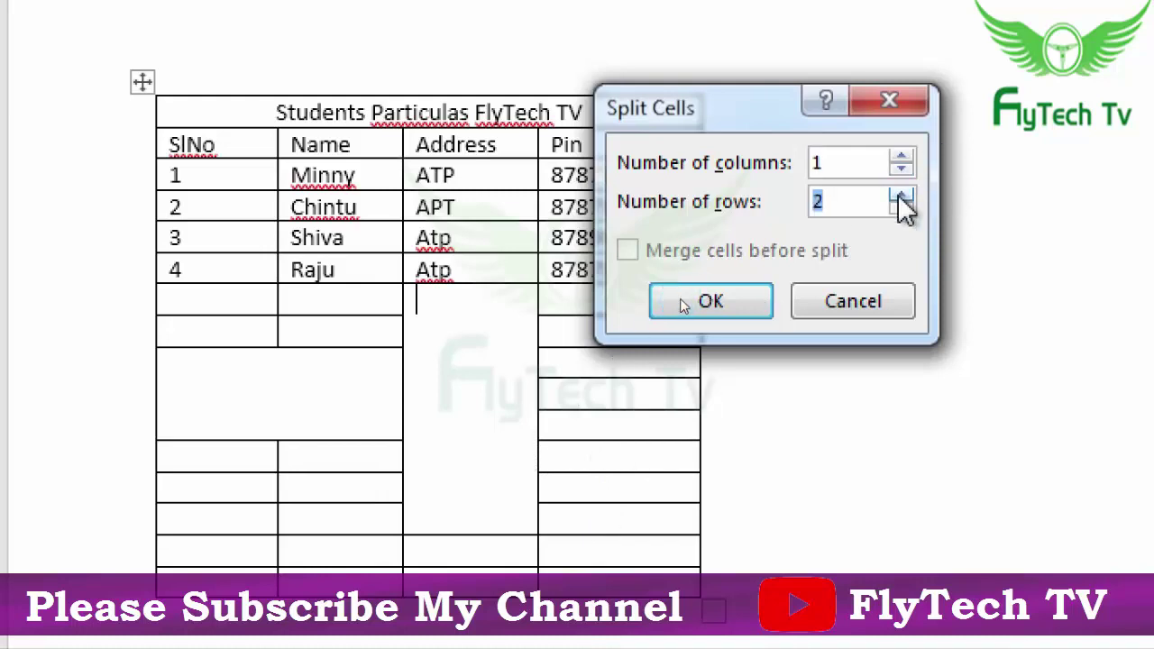
click(901, 196)
click(902, 196)
click(901, 196)
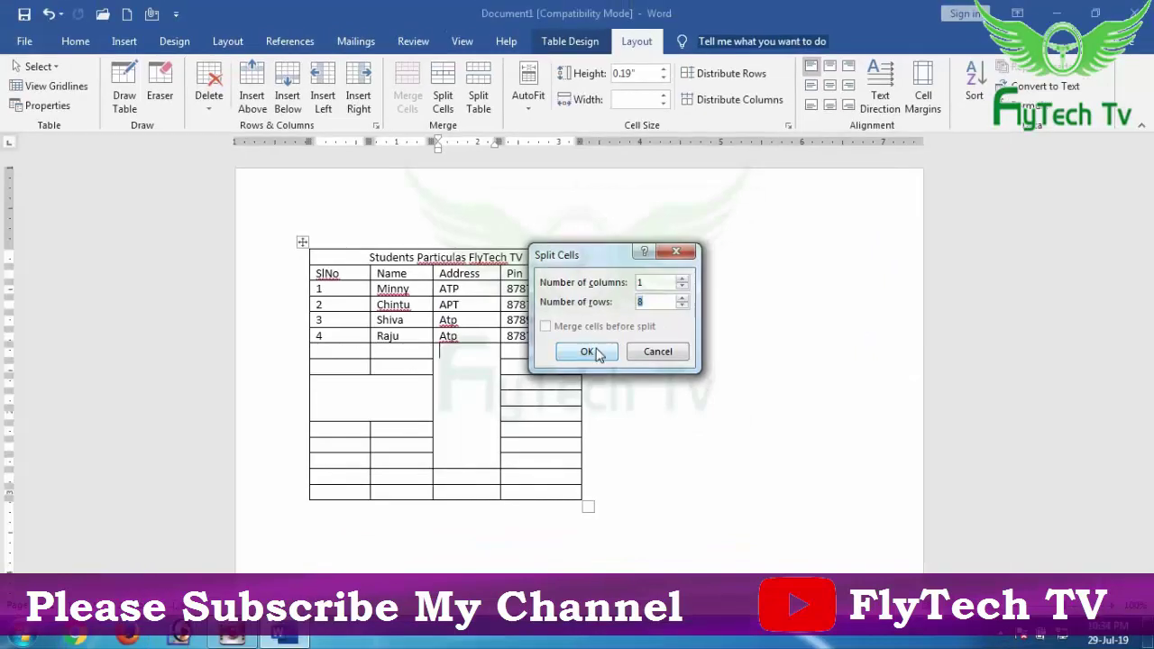
click(711, 302)
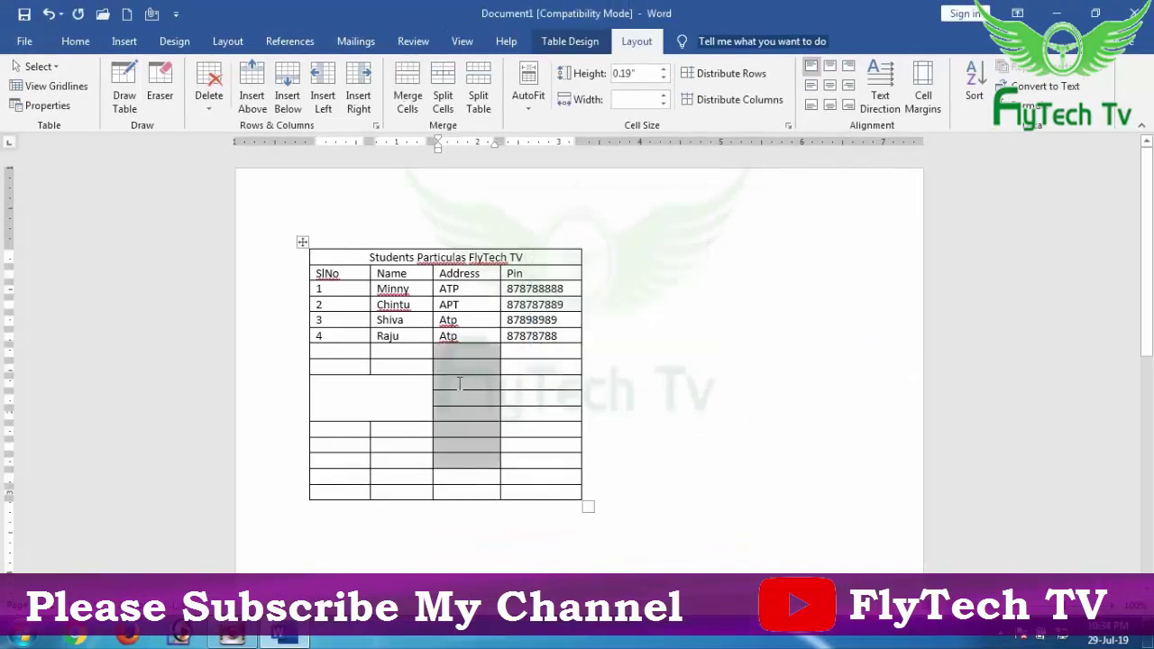
click(381, 401)
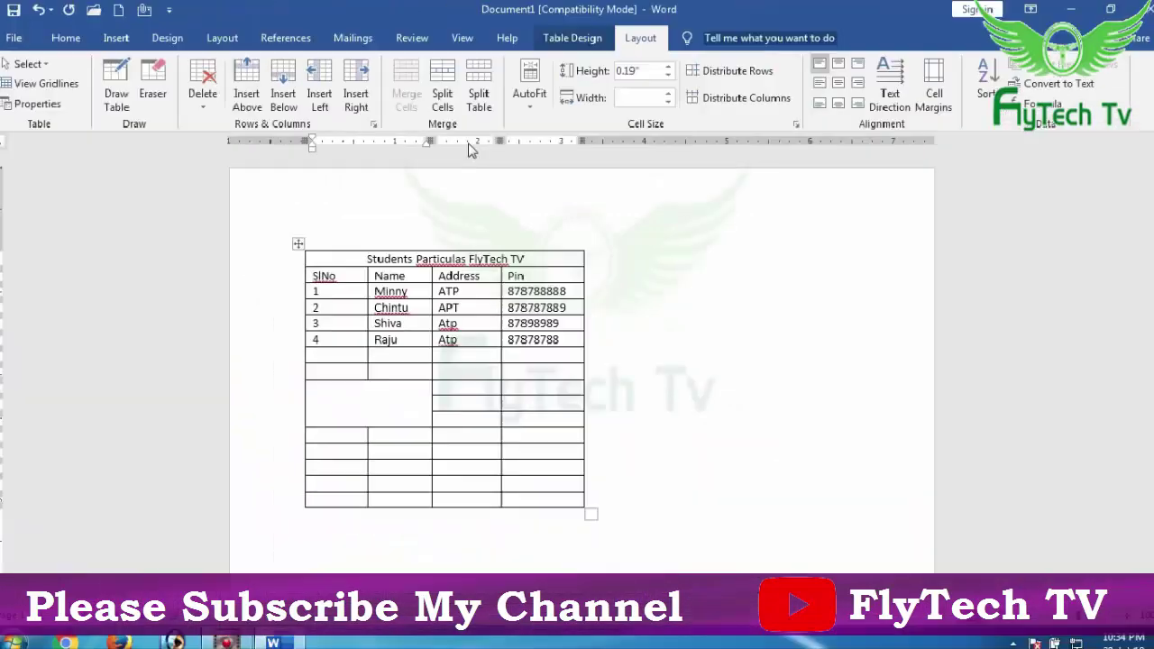
Split the merged SlNo/Name block into a 2-column by 3-row grid.
click(450, 105)
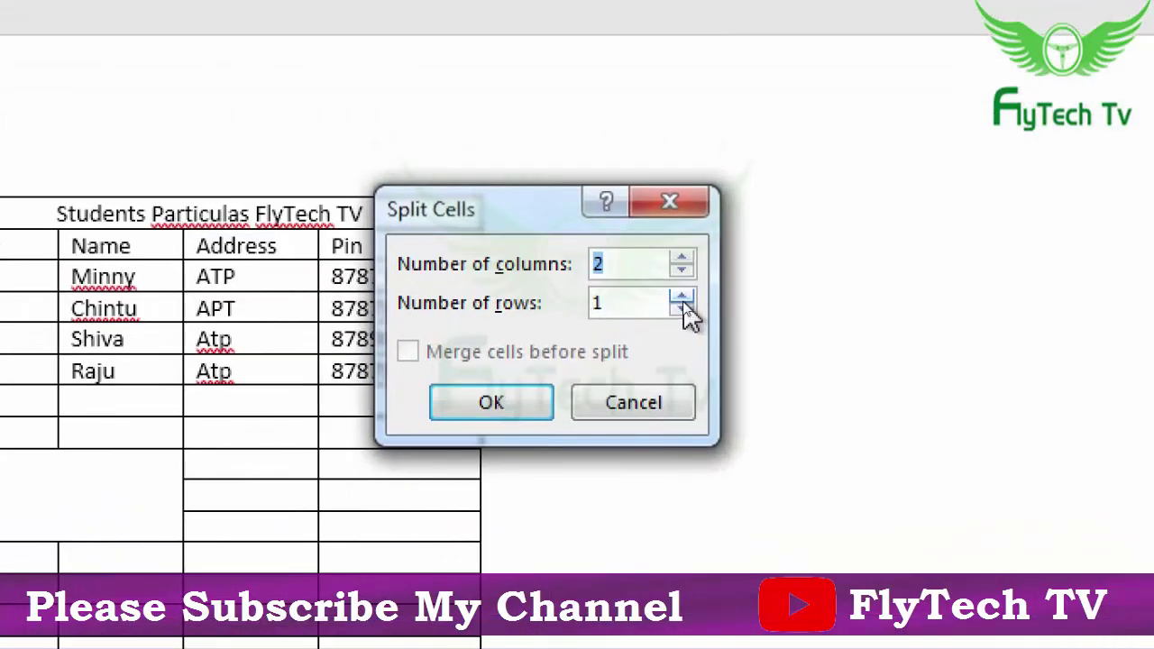
click(681, 297)
click(681, 298)
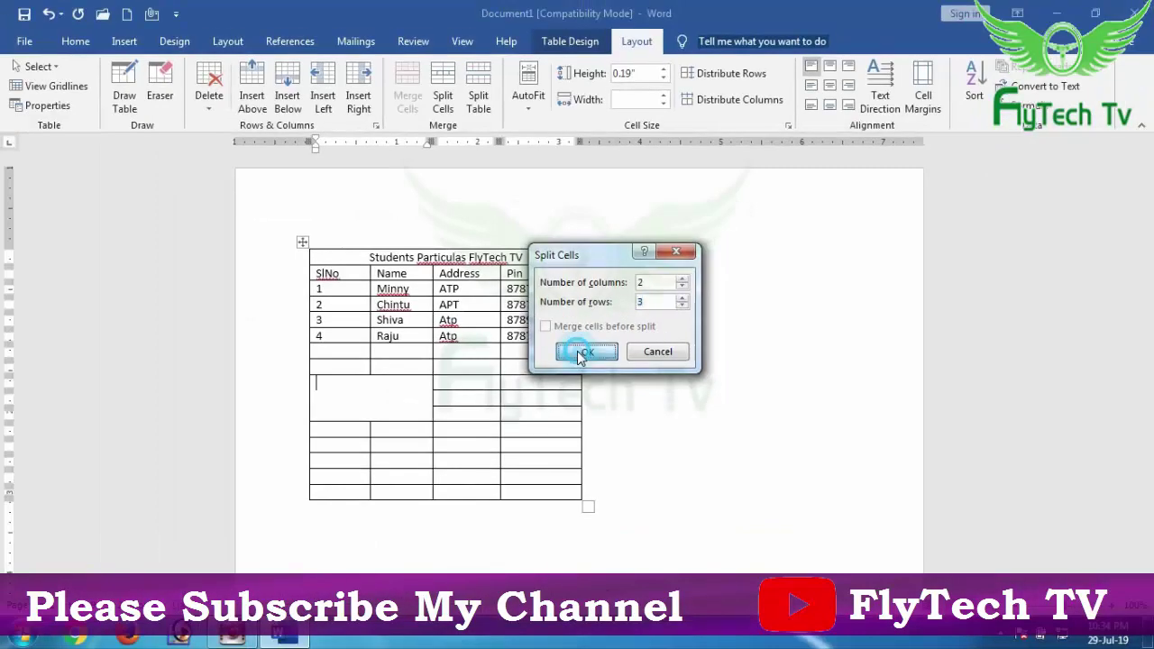
click(581, 355)
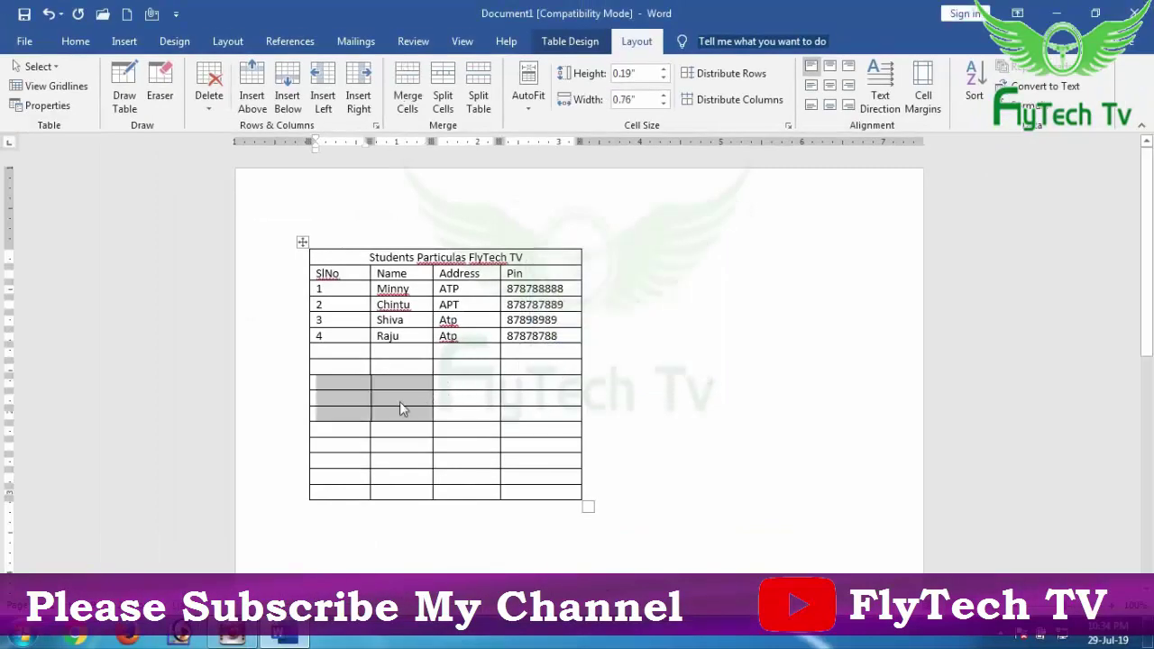
click(400, 401)
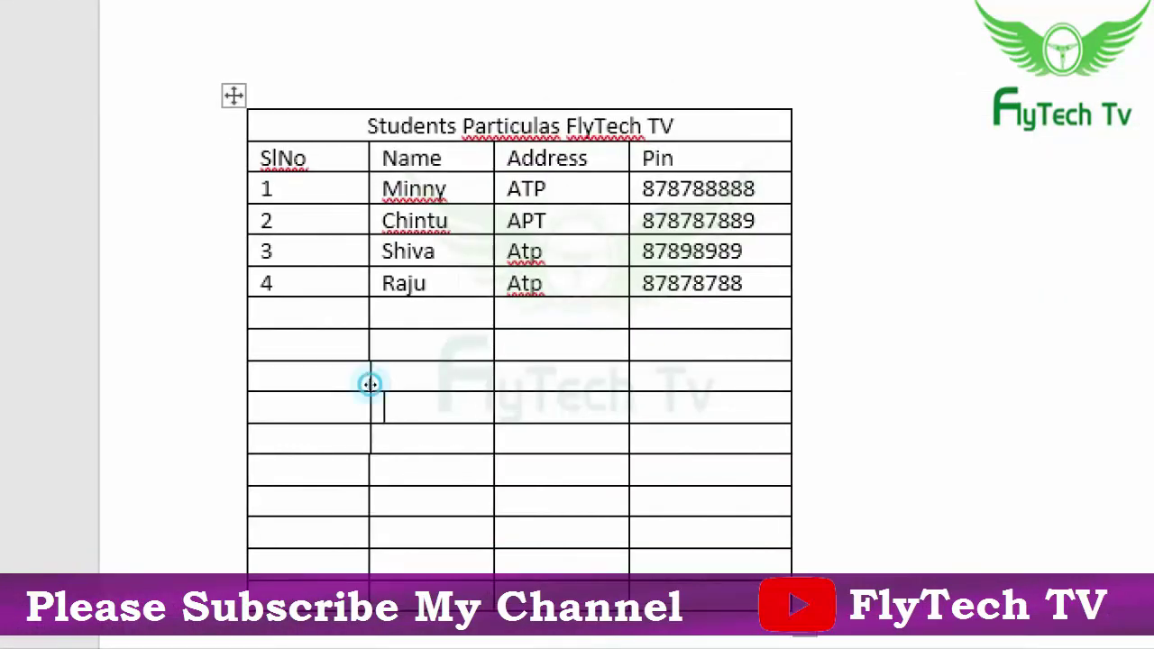
Shift the SlNo/Name border slightly left, widening the Name column to 0.82".
drag(370, 384, 399, 385)
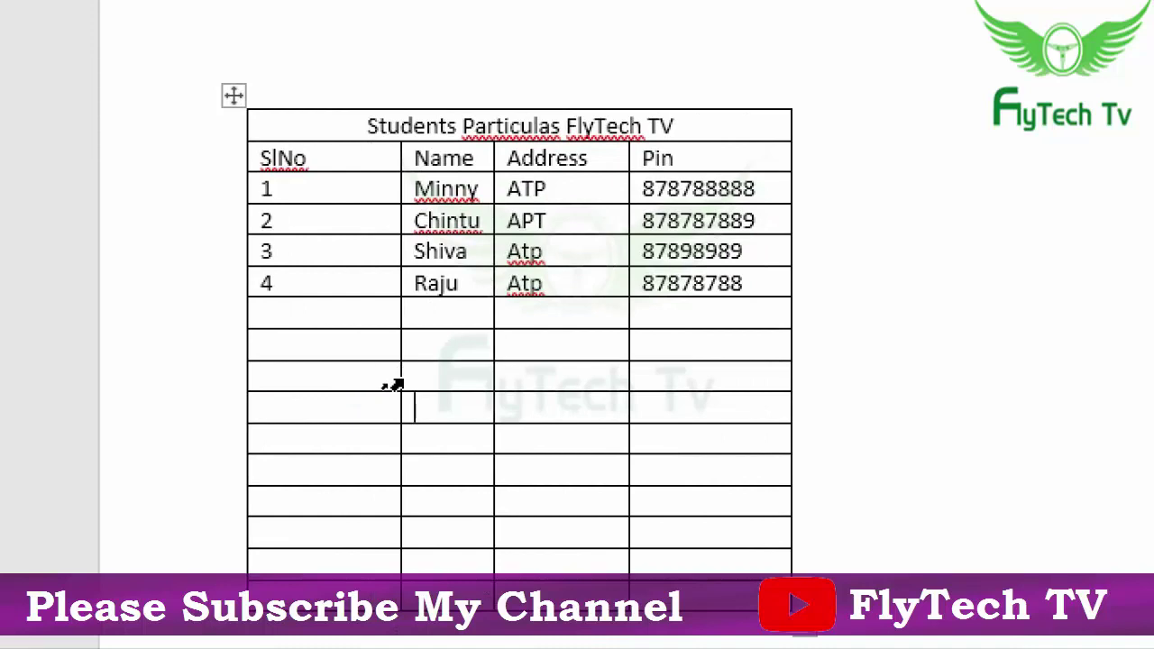
key(ctrl+z)
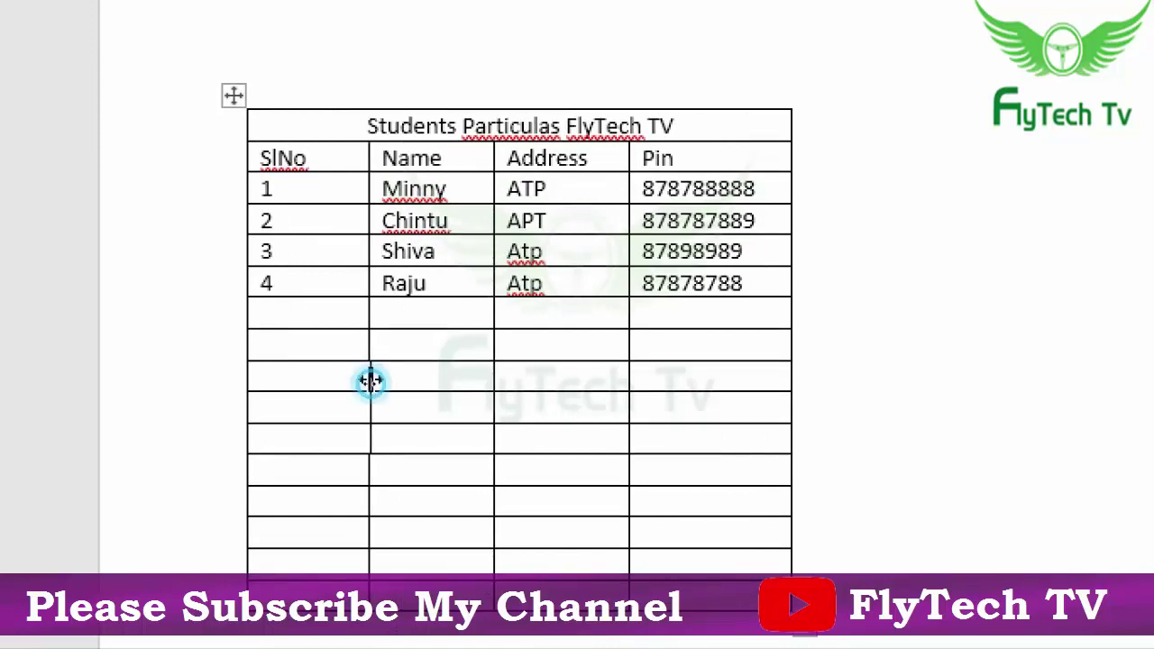
drag(370, 383, 360, 384)
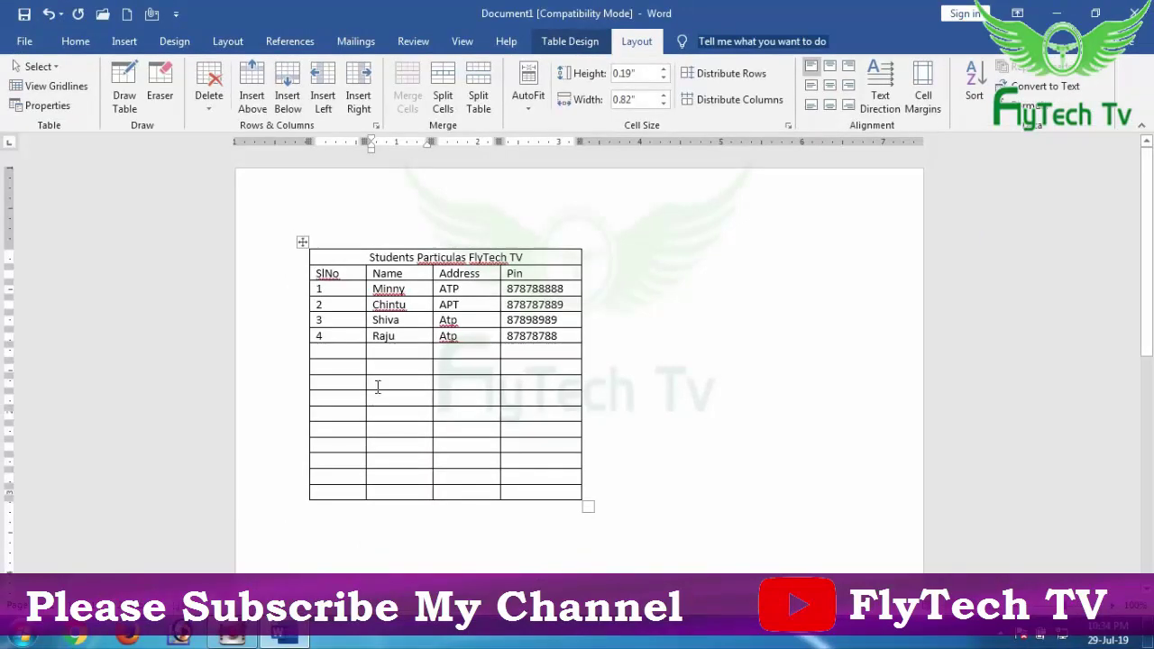
Split an empty Name cell into a 2x2 grid of sub-cells.
click(379, 383)
click(443, 90)
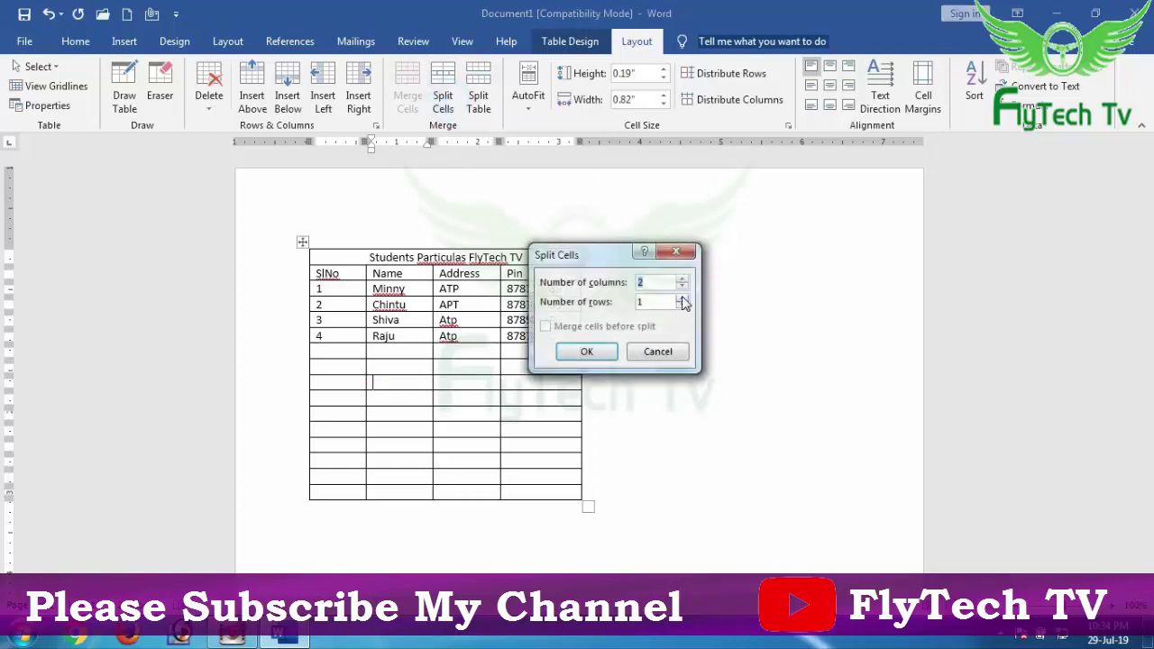
click(682, 299)
click(586, 352)
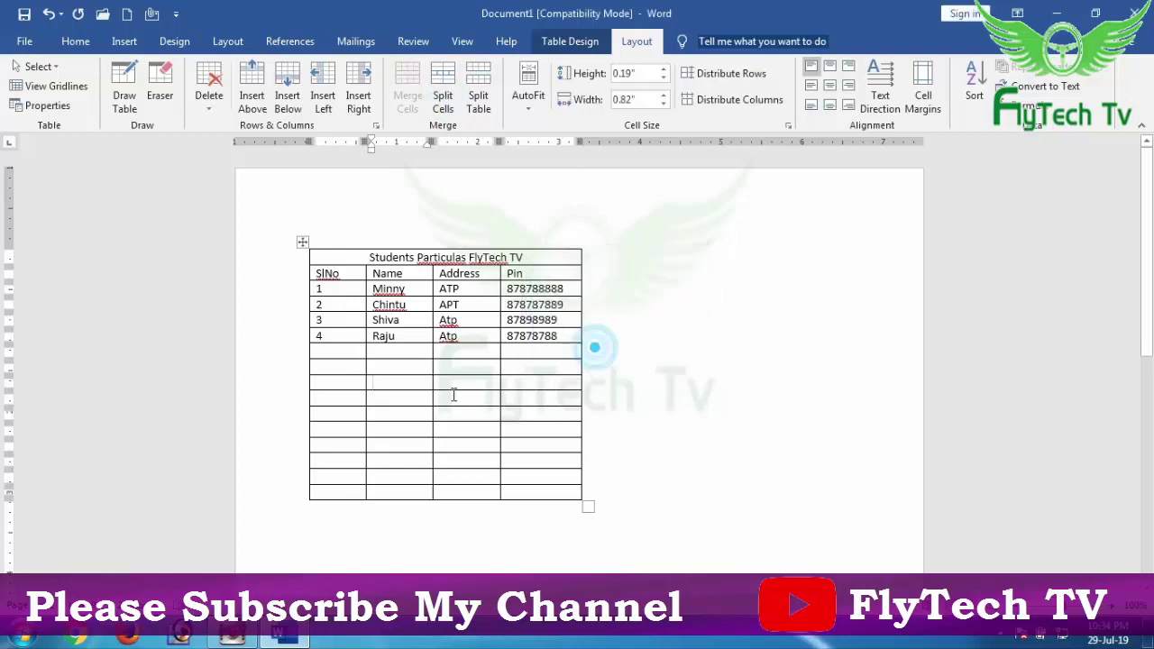
click(421, 394)
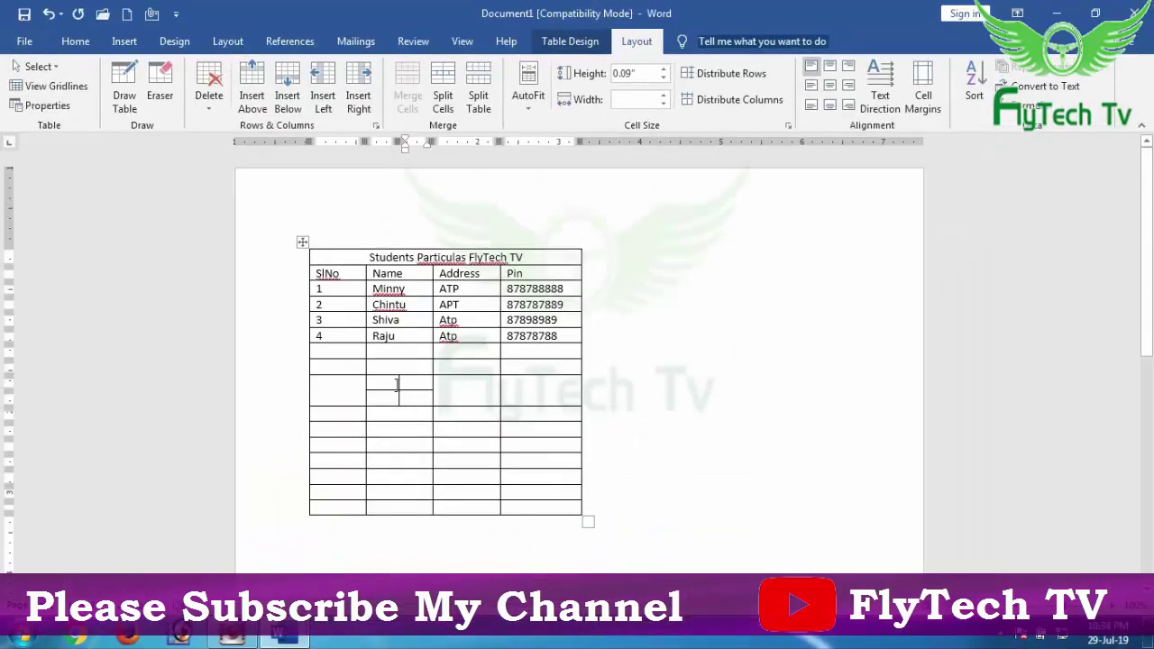
Merge the four sub-cells back into one, leaving that row about double height.
drag(383, 381, 416, 398)
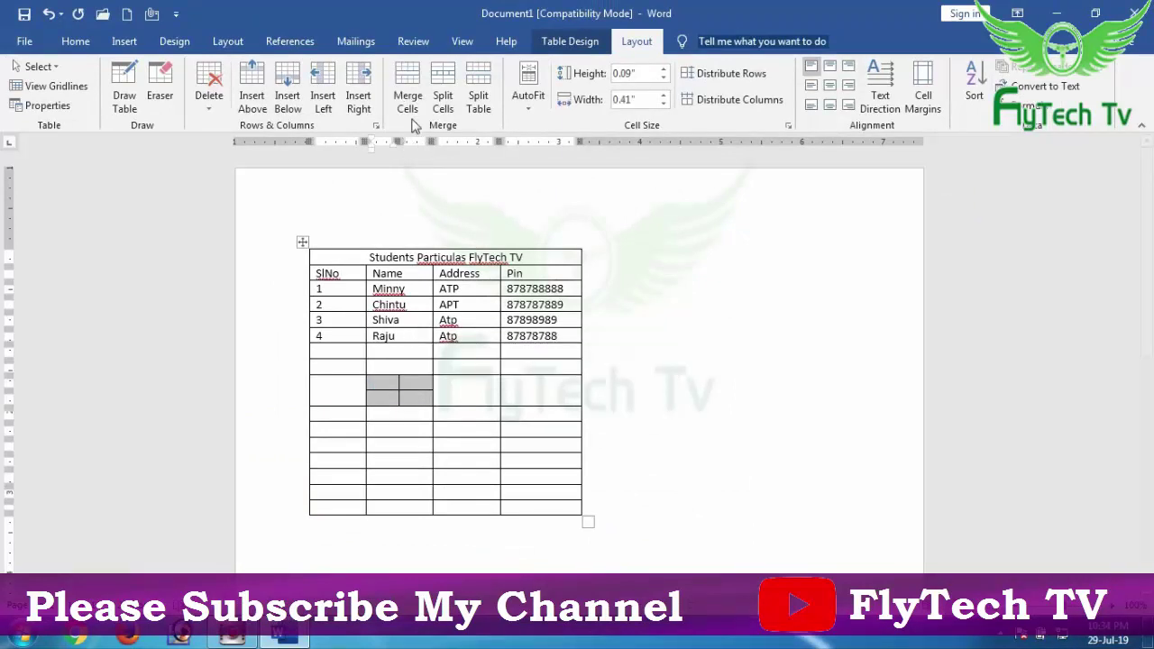
click(406, 101)
click(461, 402)
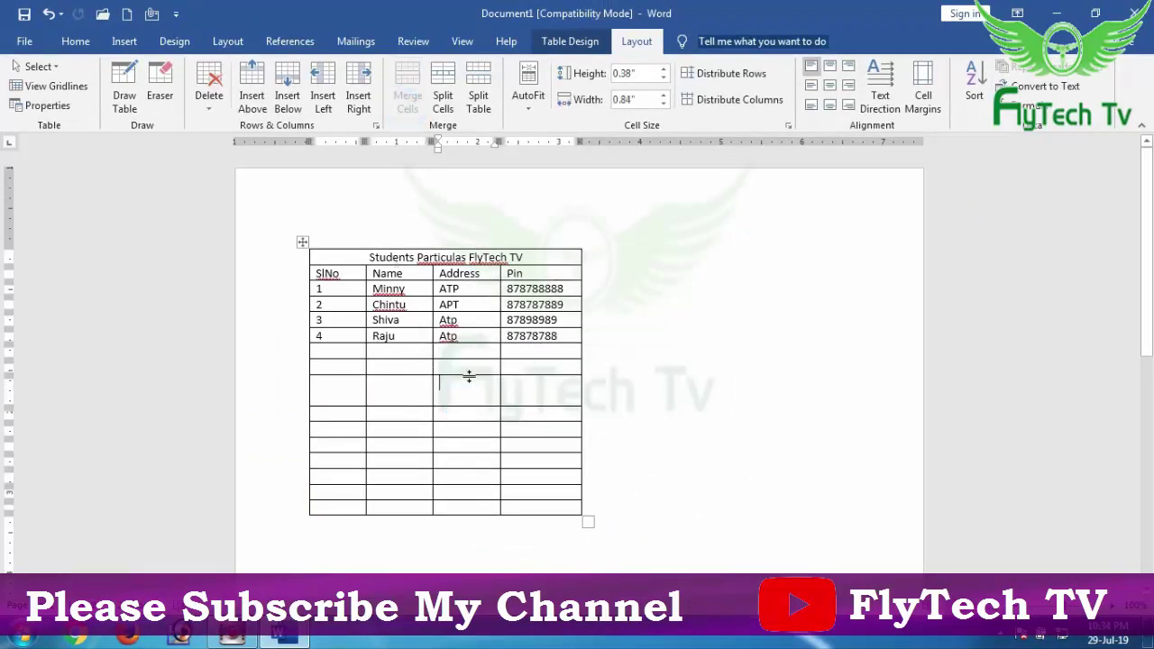
click(333, 355)
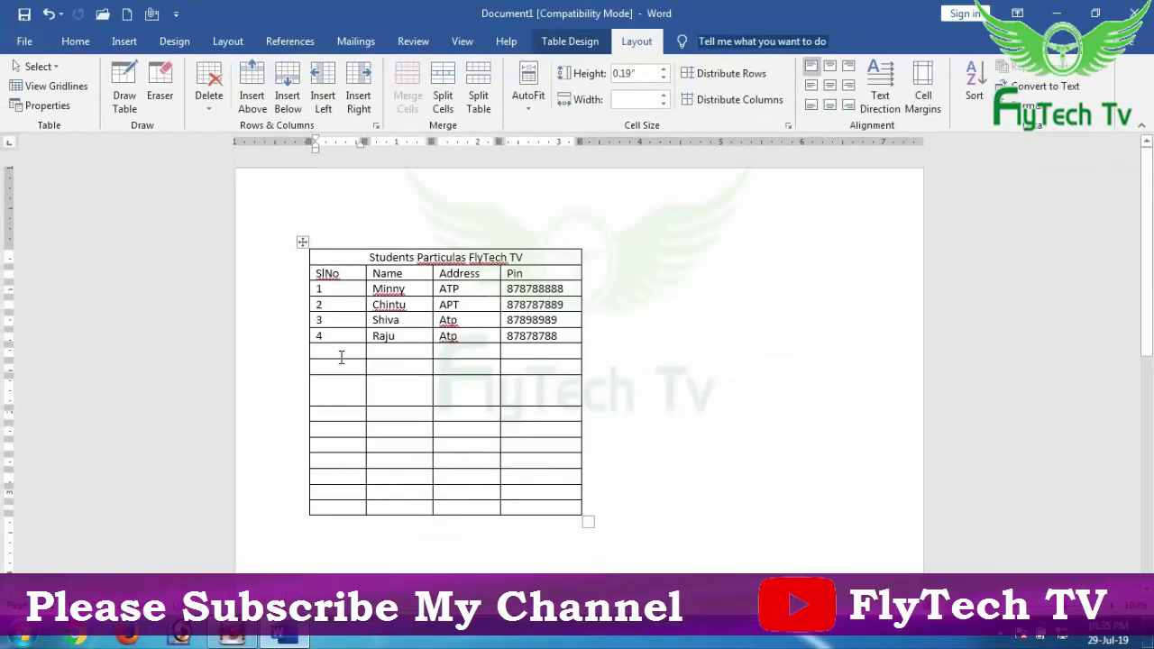
click(335, 353)
click(481, 107)
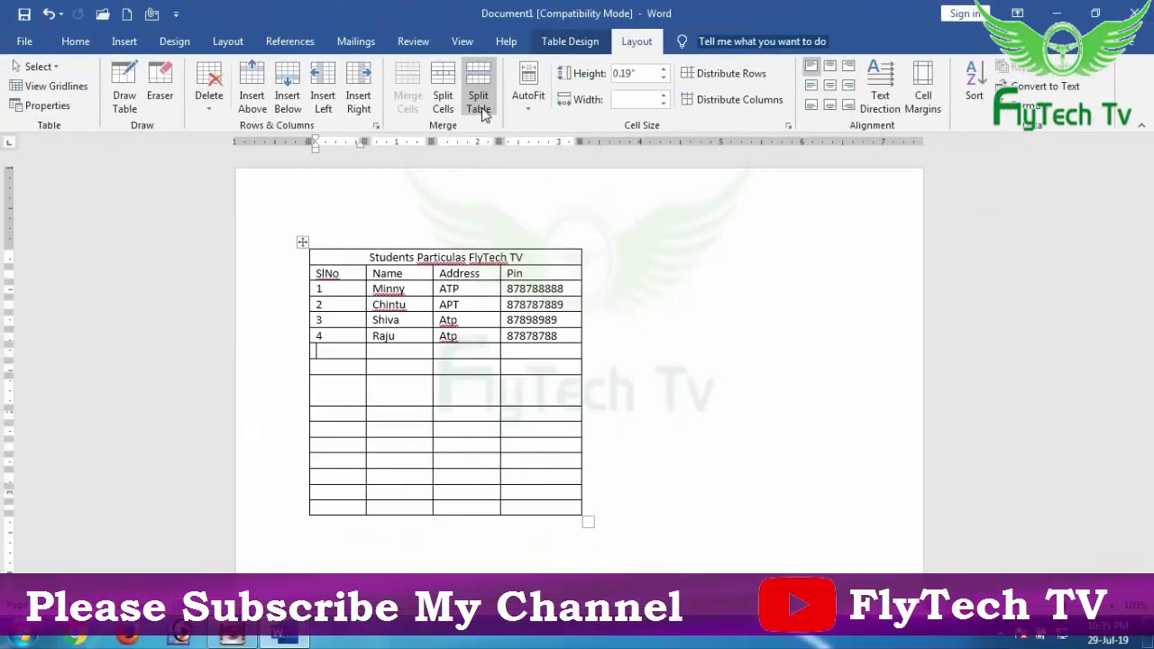
click(477, 103)
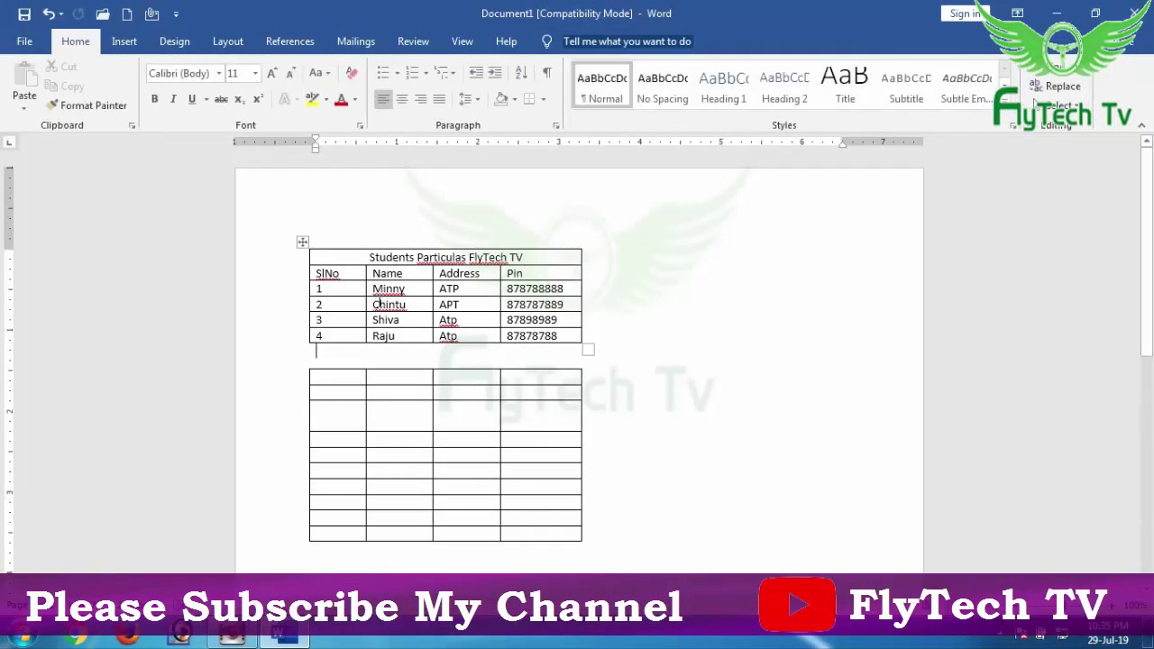
key(Return)
key(Return)
key(Return)
key(Return)
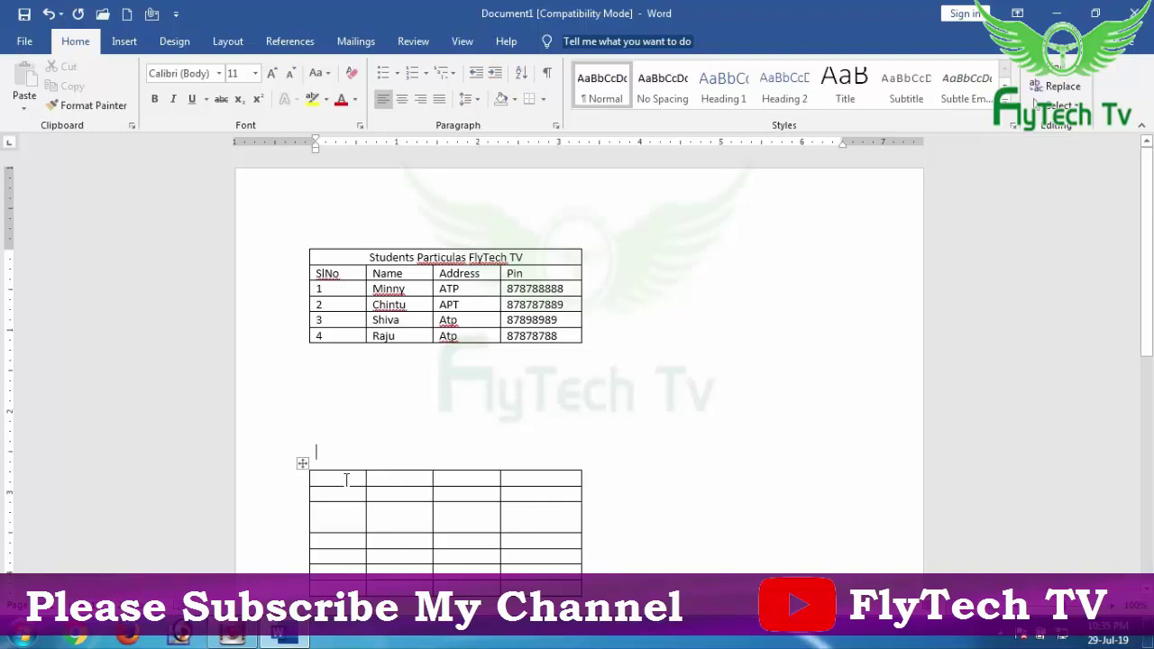
key(BackSpace)
key(BackSpace)
key(BackSpace)
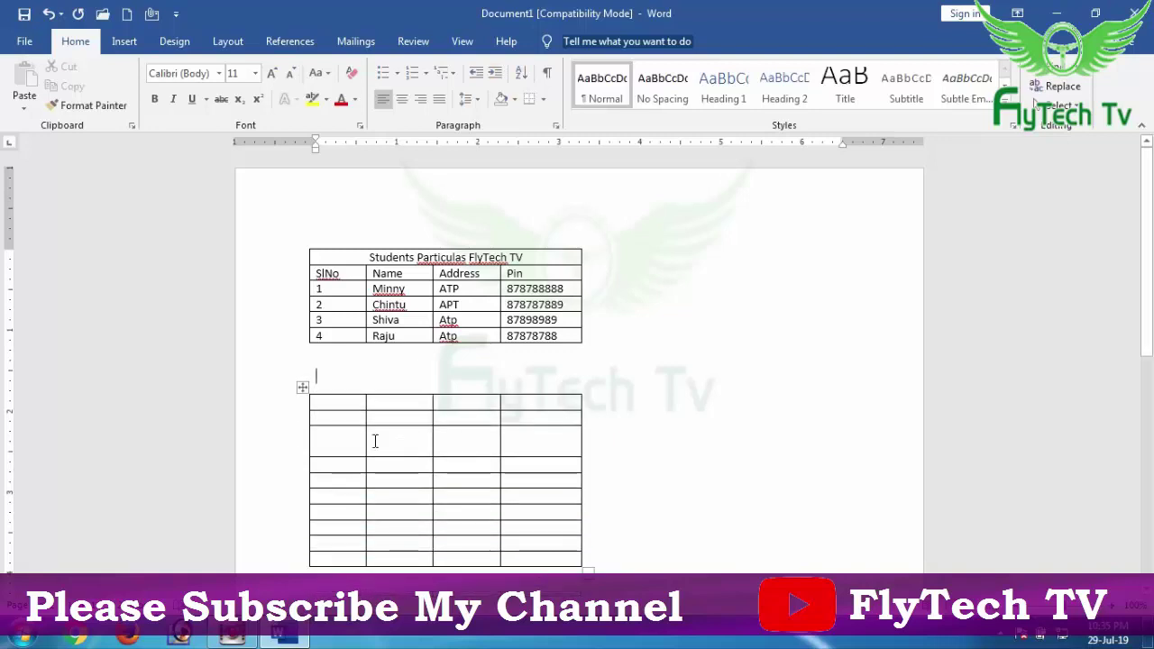
key(BackSpace)
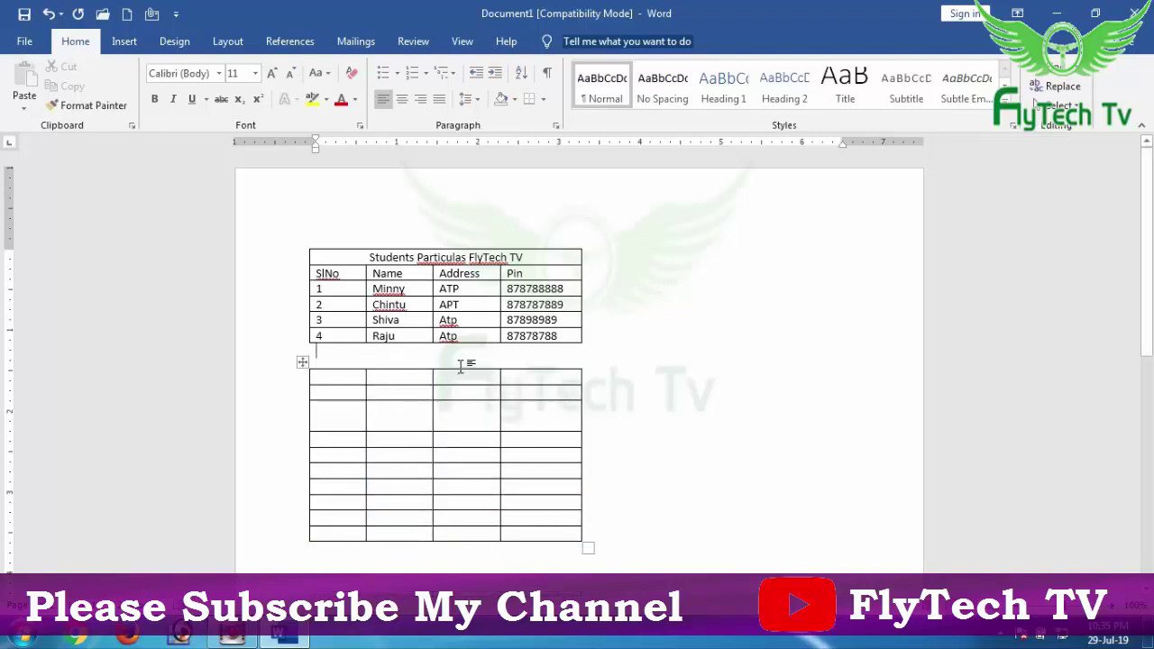
key(BackSpace)
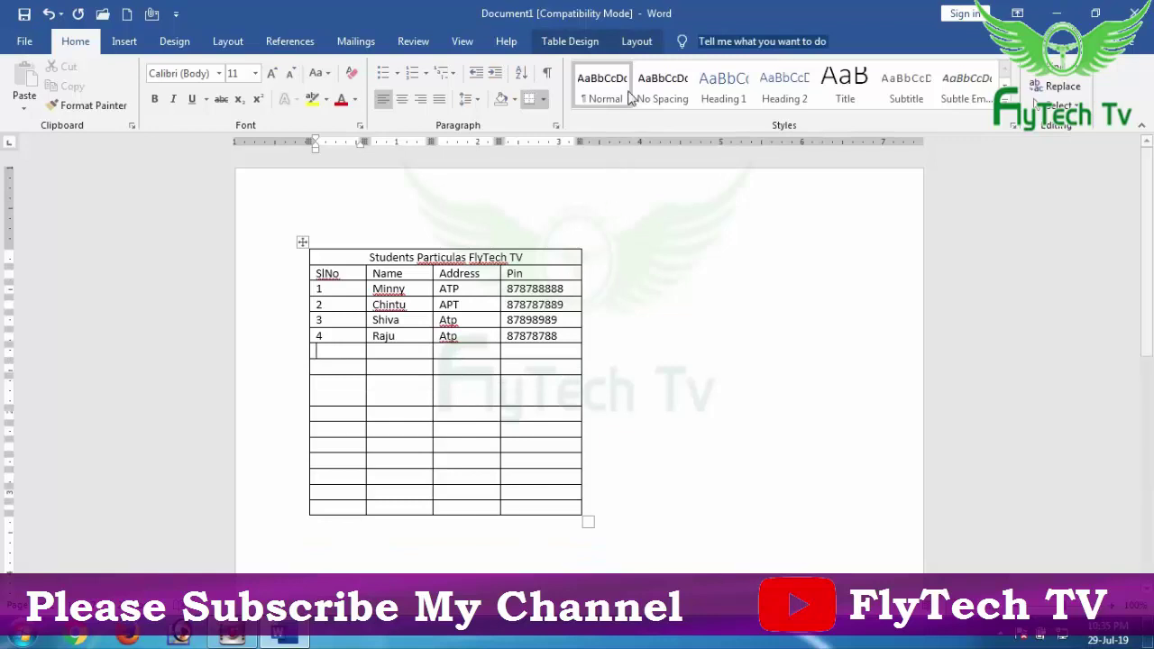
click(637, 42)
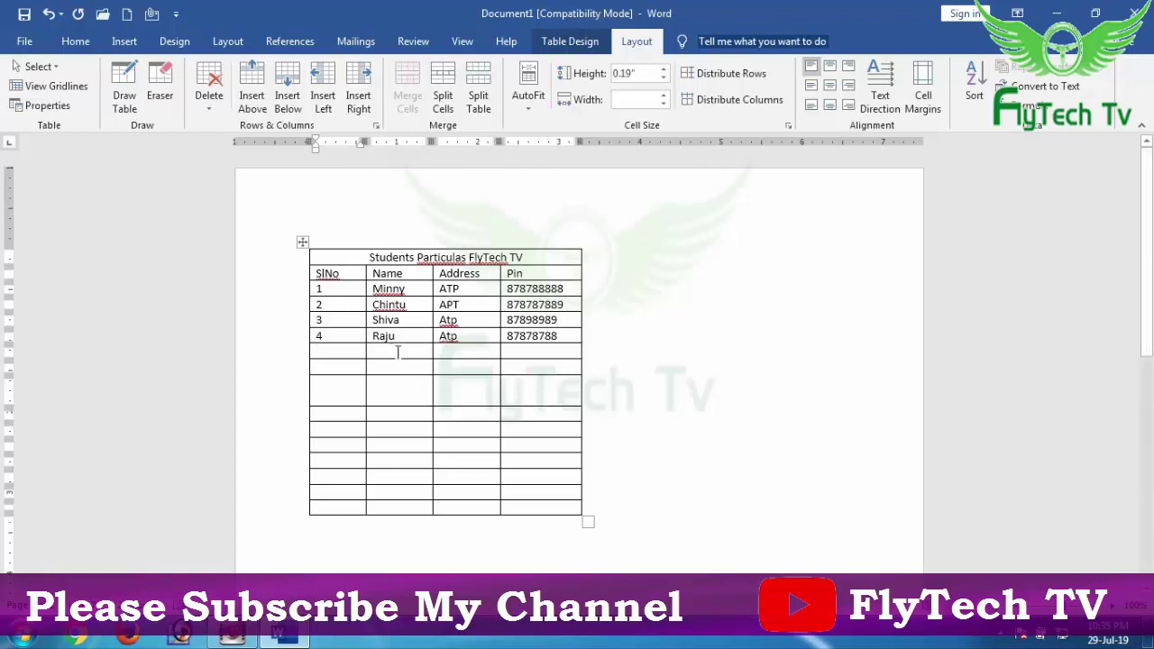
scroll(361, 424, down, 2)
Insert a 4-column, 2-row table below the student table.
click(348, 481)
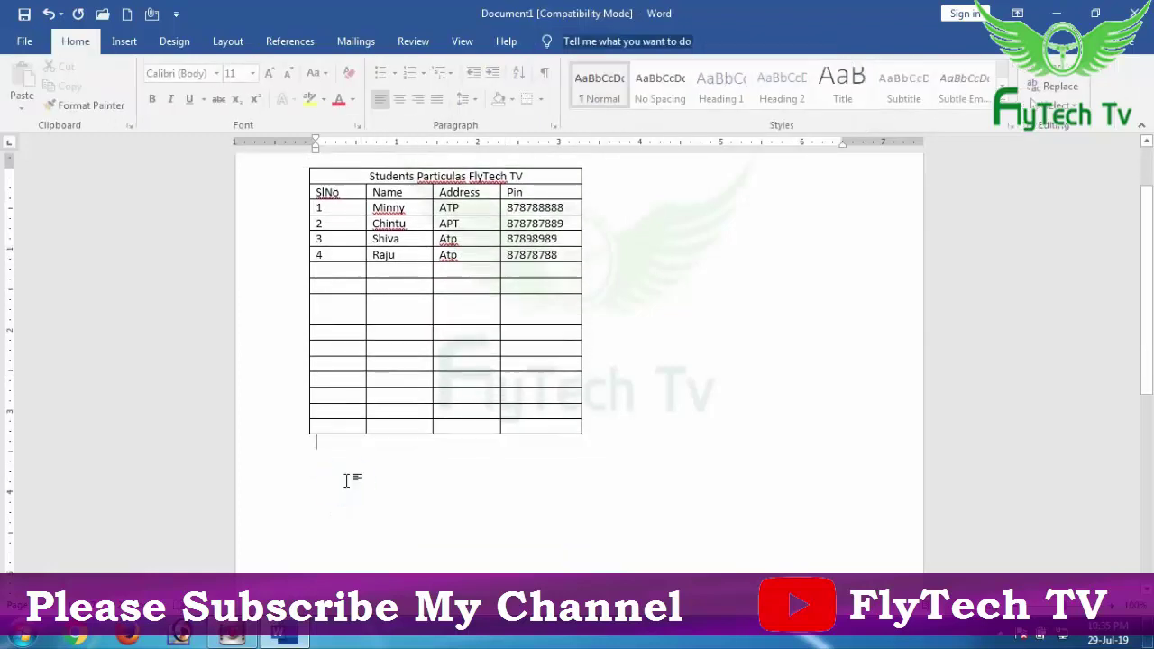
scroll(348, 478, up, 1)
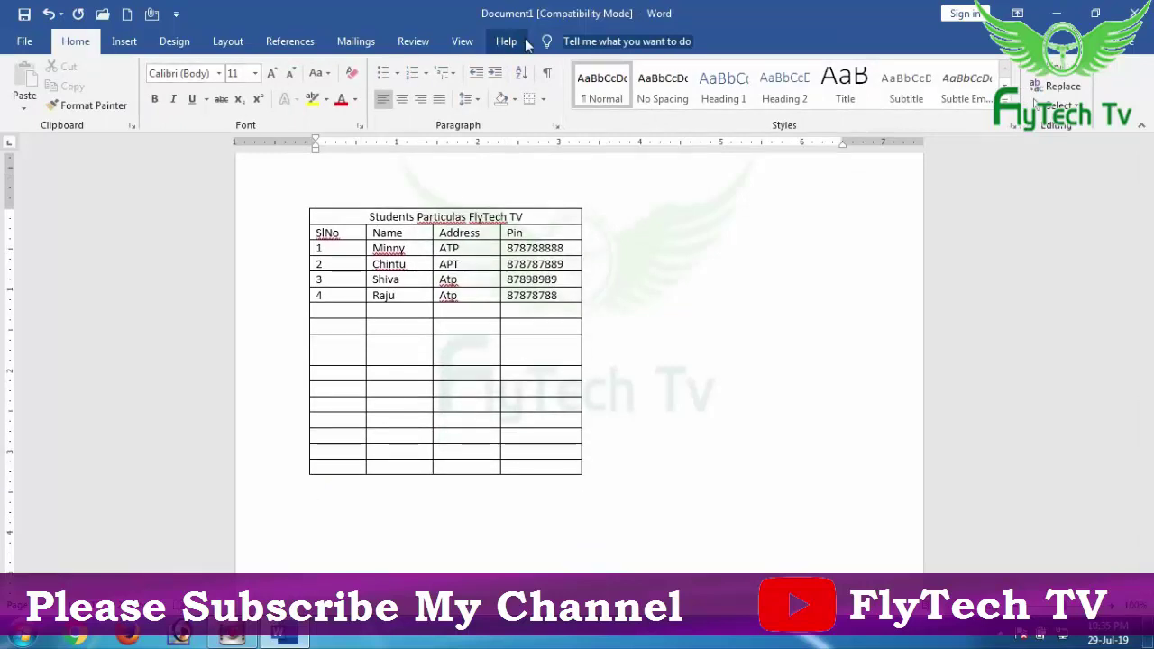
click(124, 42)
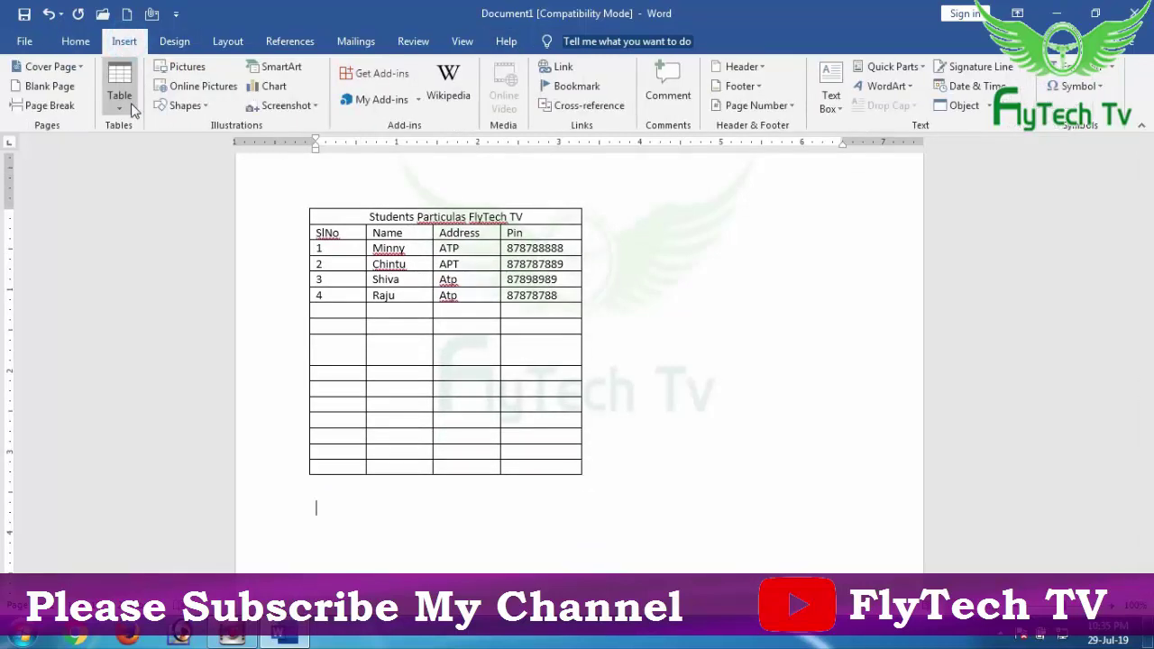
click(126, 103)
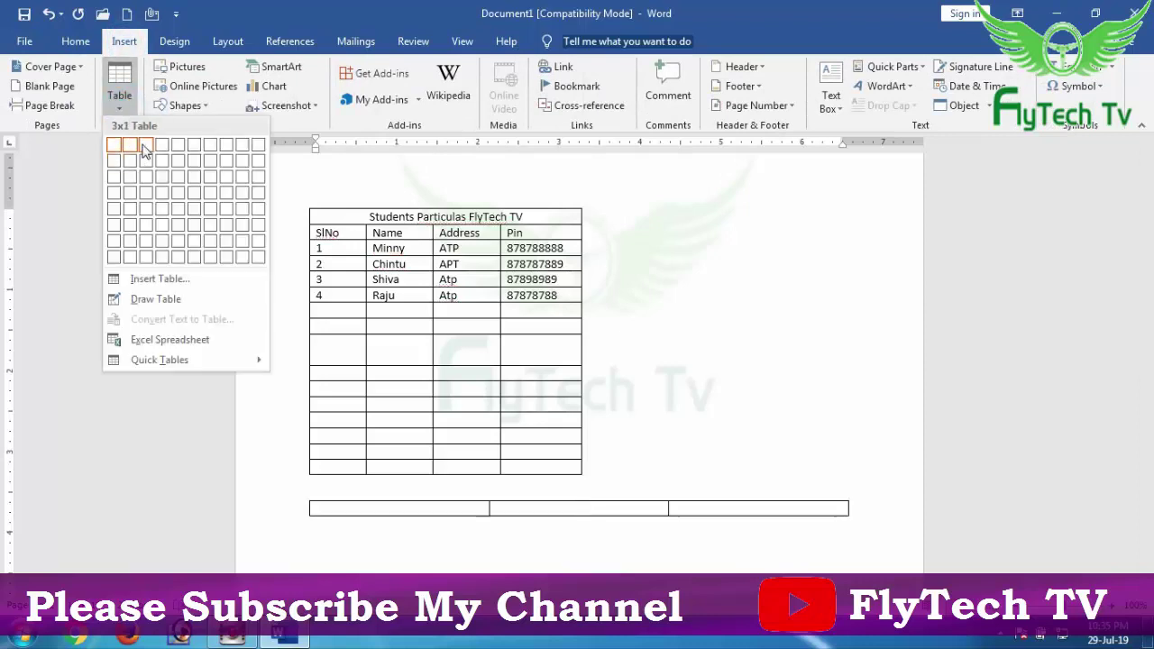
click(164, 162)
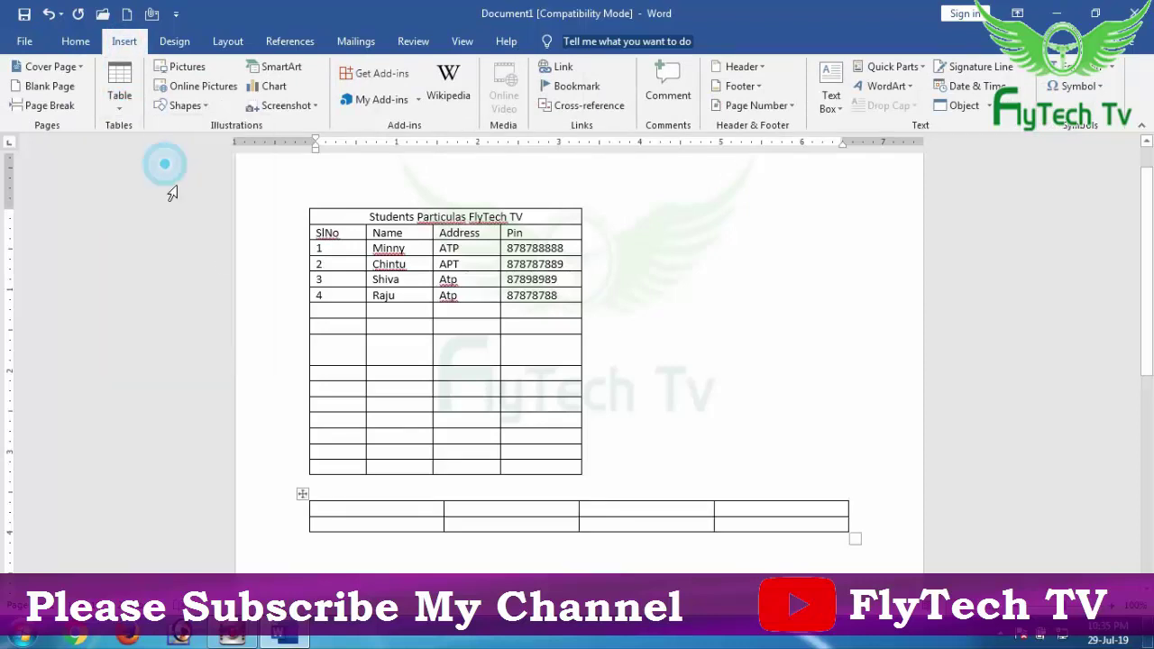
Fill in the headers EmpNo, EmpName, Period and the From/To labels.
text(EmpNo)
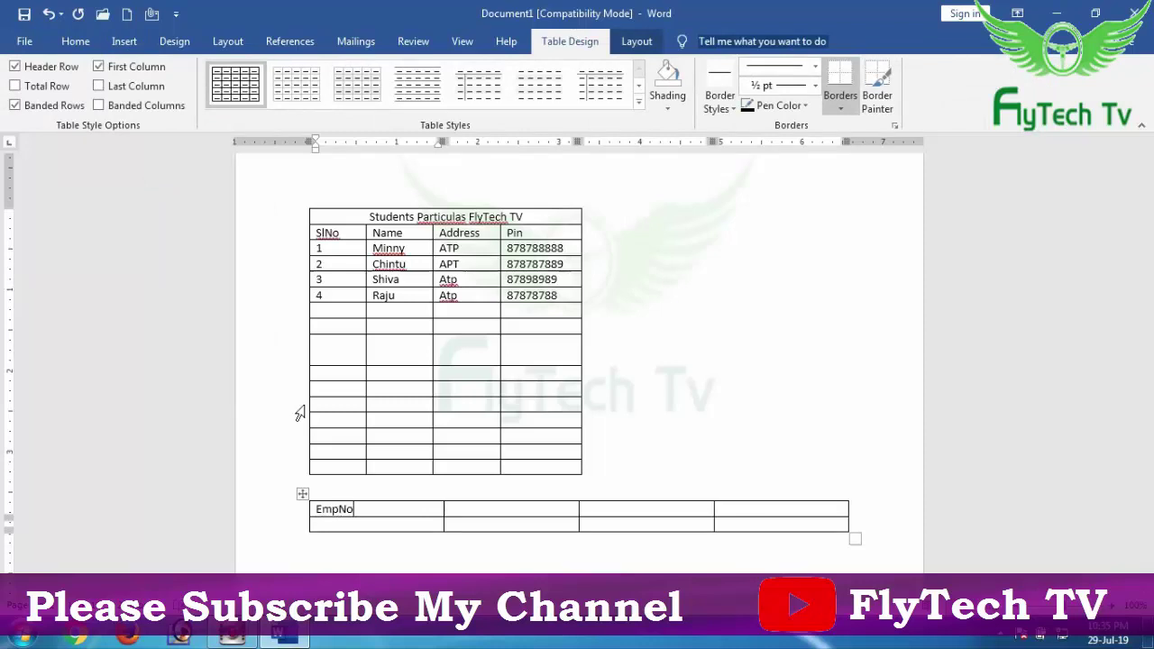
key(Tab)
text(EmpN)
text(ame)
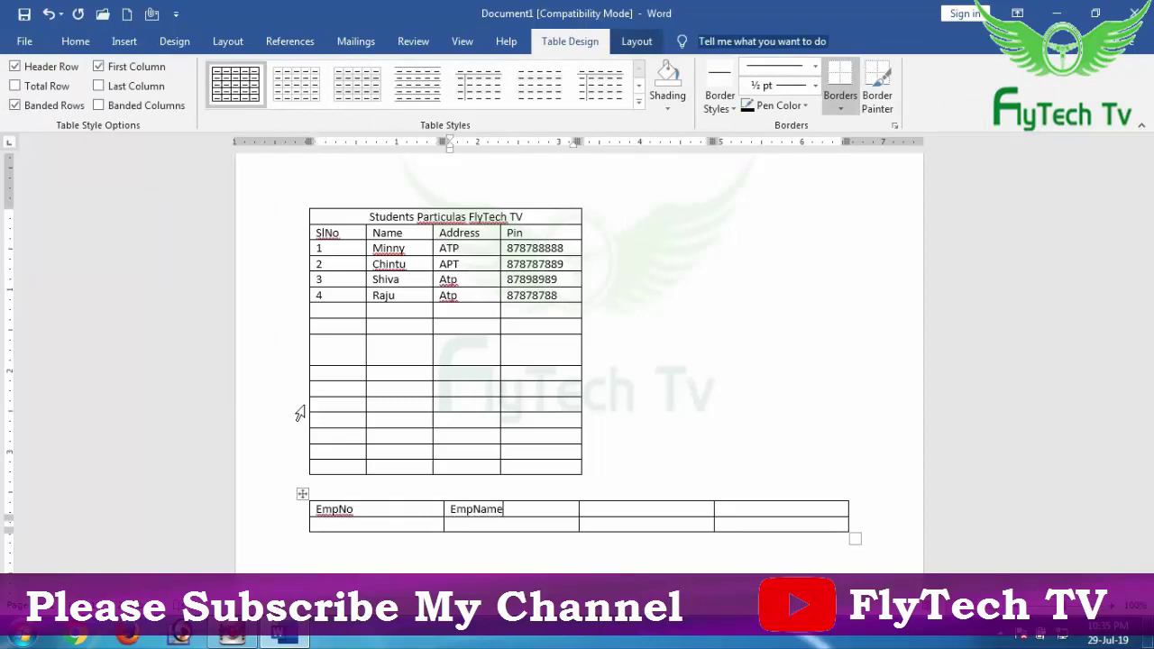
key(Tab)
text(Period)
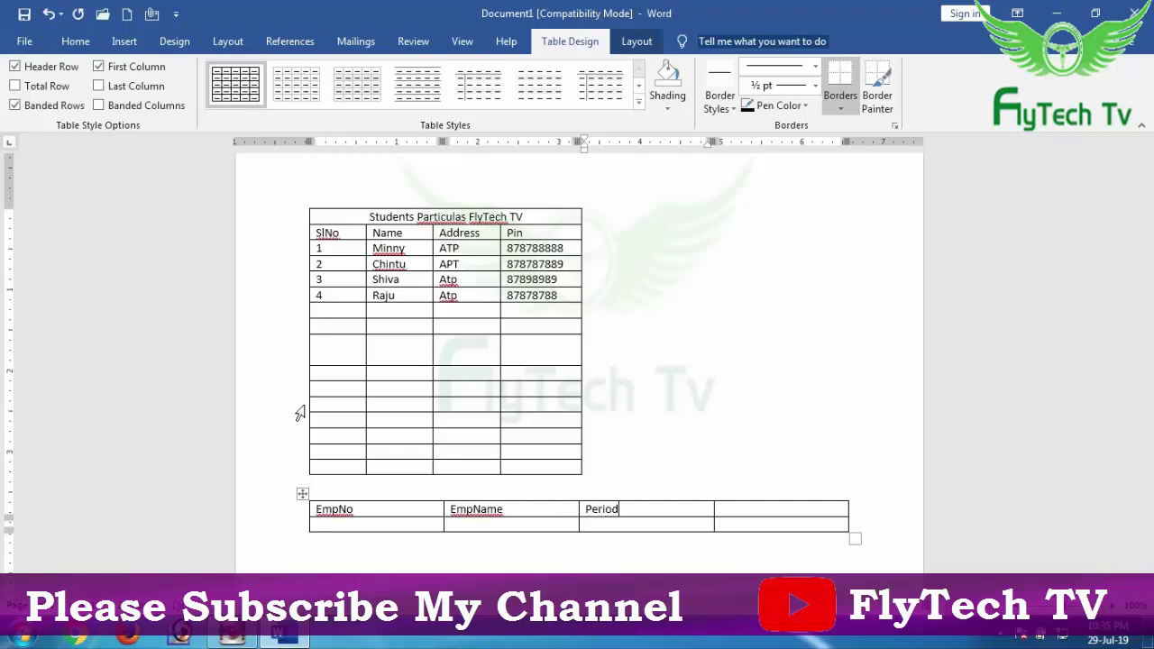
text(From)
key(Tab)
text(T)
text(o)
key(Tab)
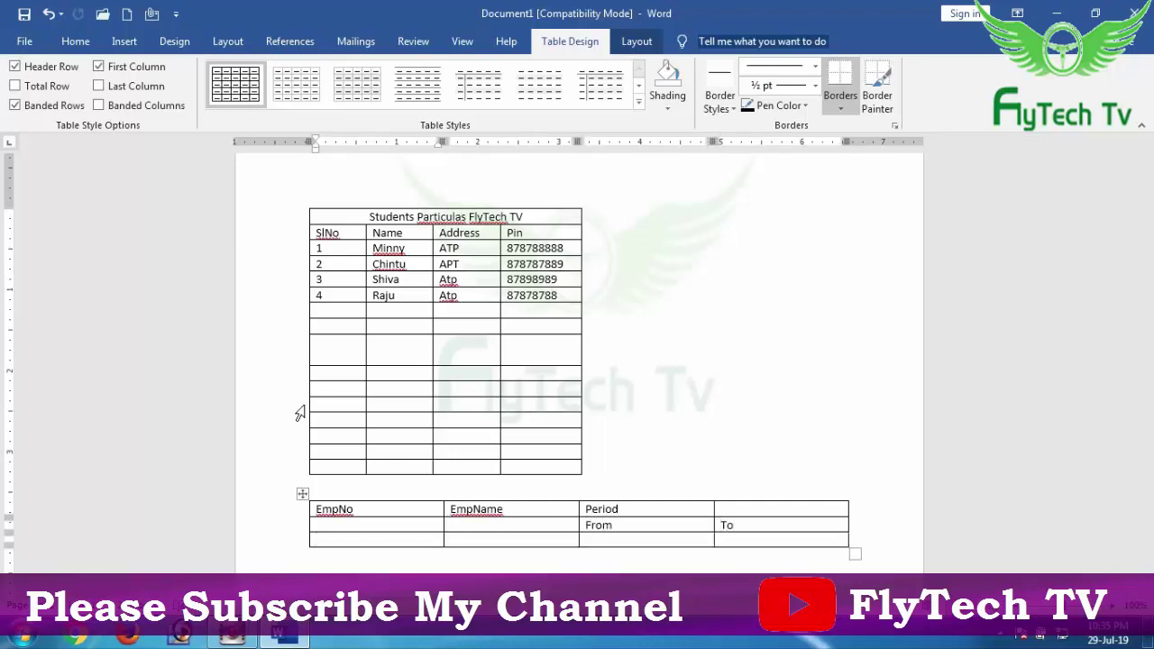
Enter employee record 101 with the employee's name, from 01.05.2019 to 01.05.2099.
text(101)
key(Tab)
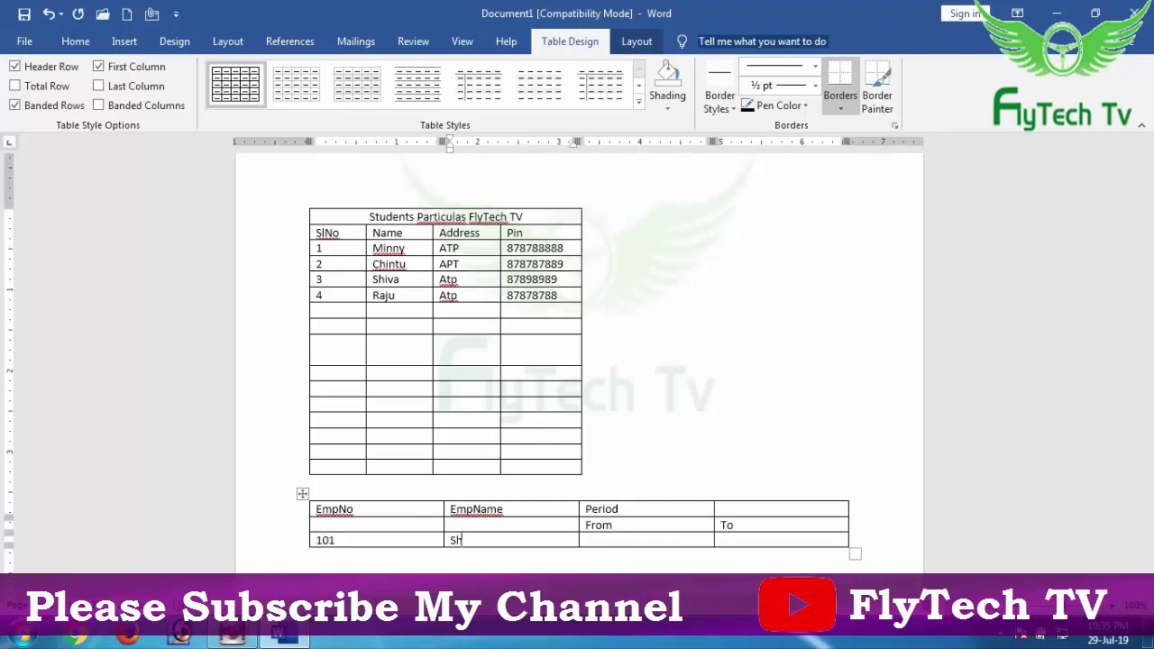
text(a)
key(Tab)
text(01.)
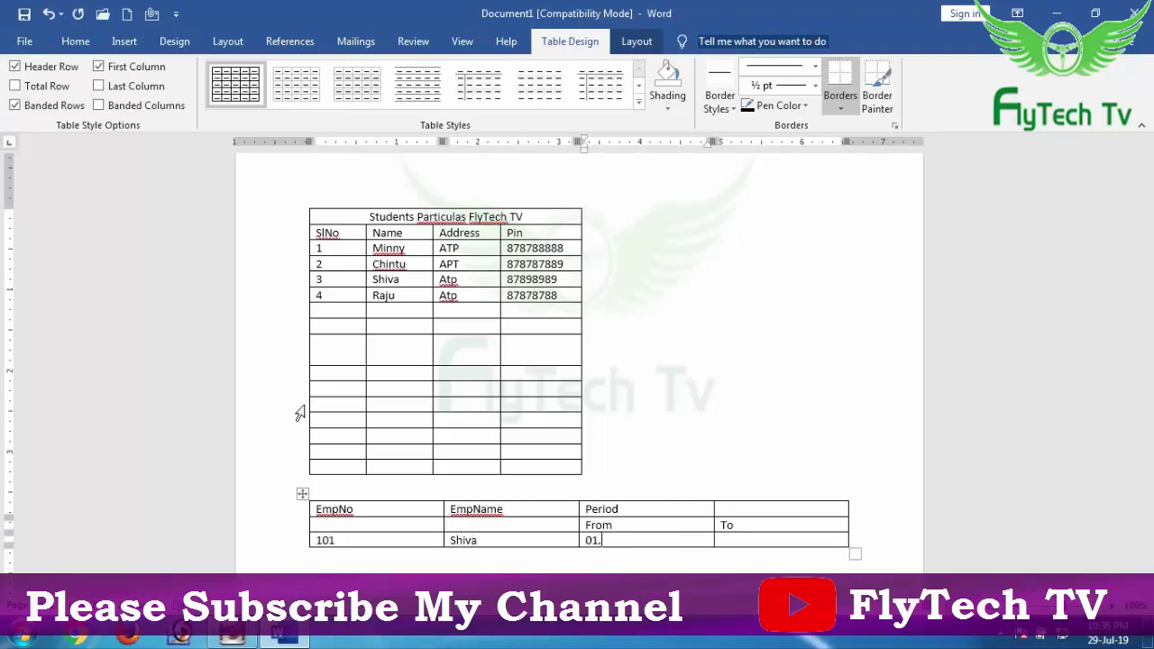
text(05.2019)
key(Tab)
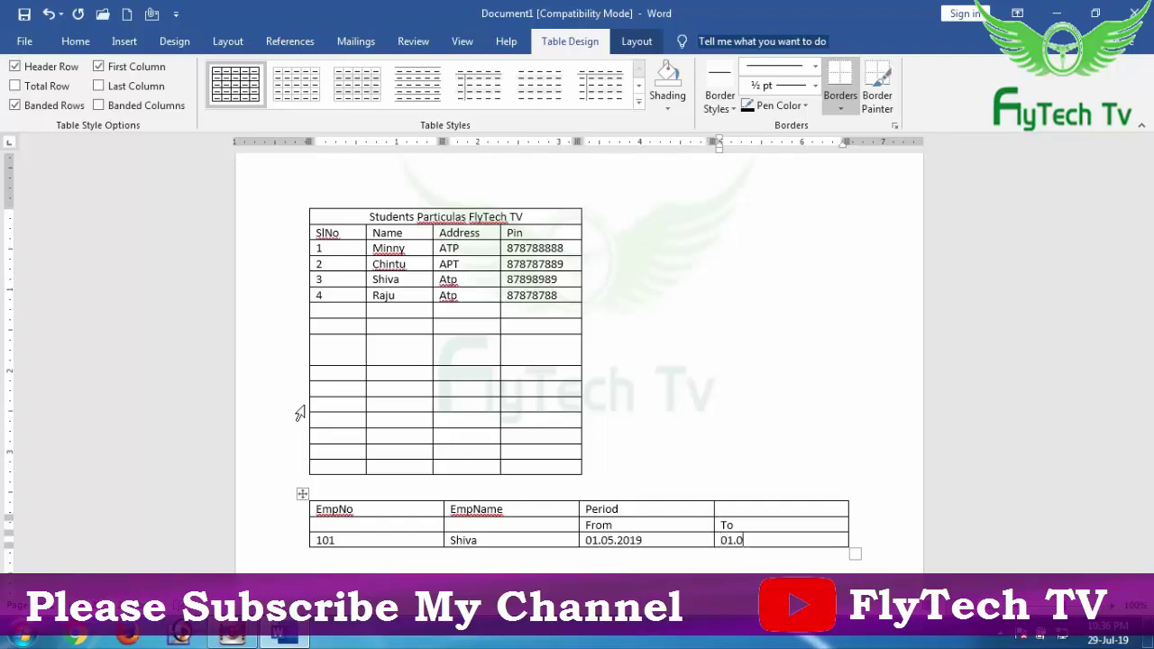
text(5.20)
text(9)
key(Tab)
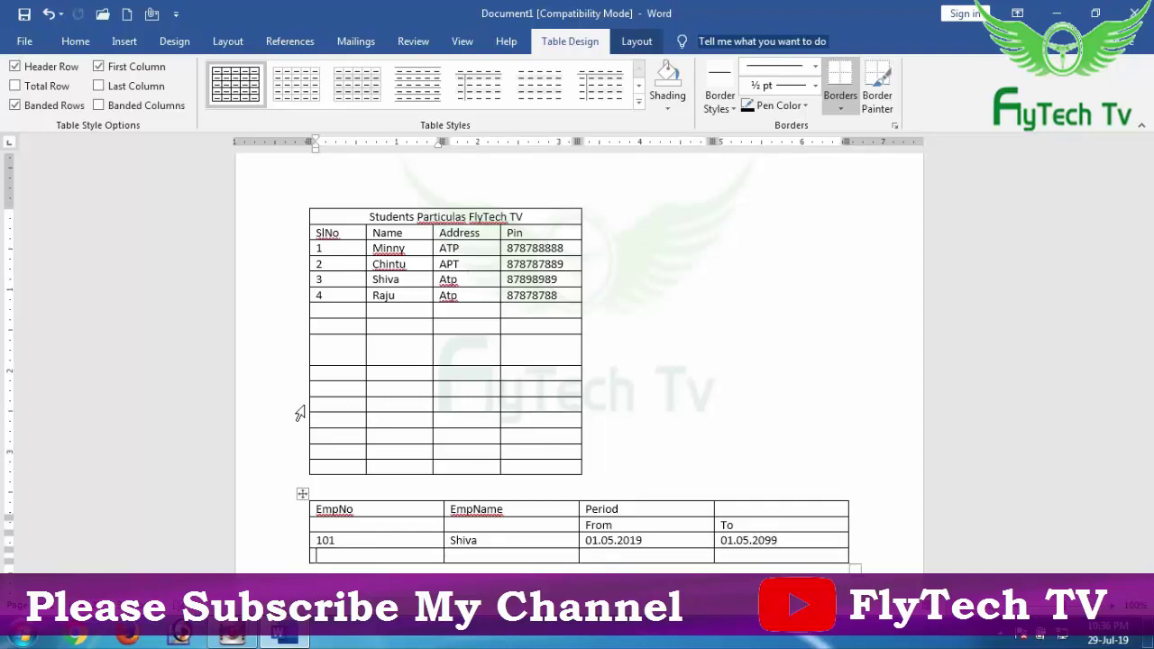
Start employee record 102 with the employee's name, from 03.04.2019, and a partial end date.
text(102)
key(Tab)
text(Raju)
key(Tab)
text(0)
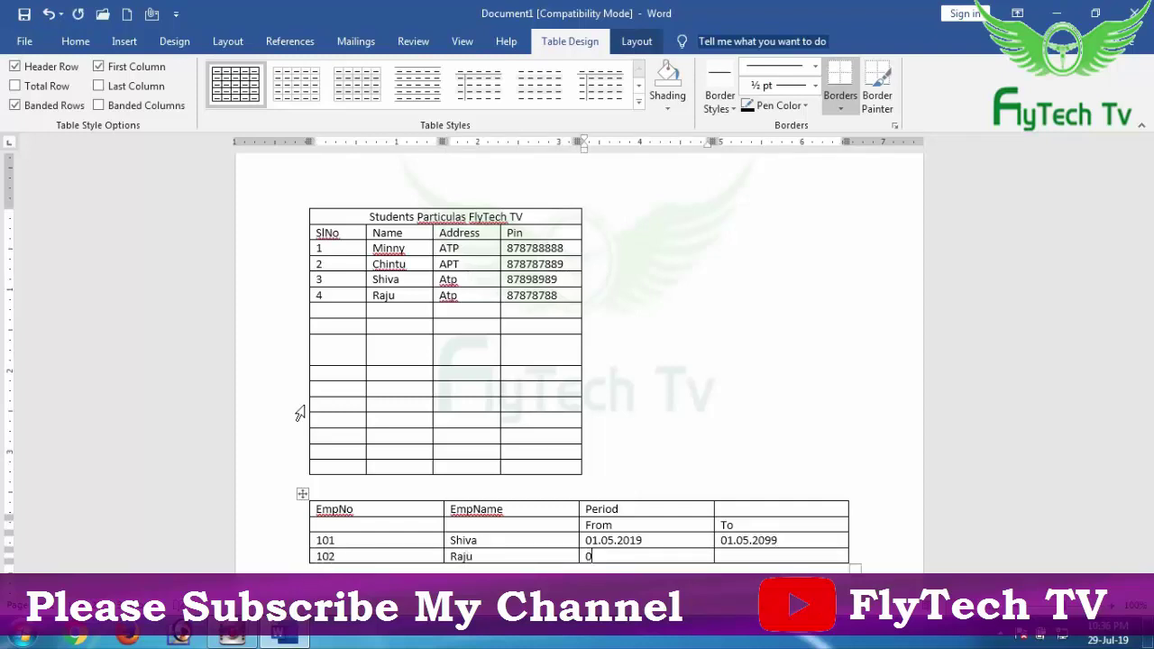
text(3.04)
text(.2019)
key(Tab)
text(05)
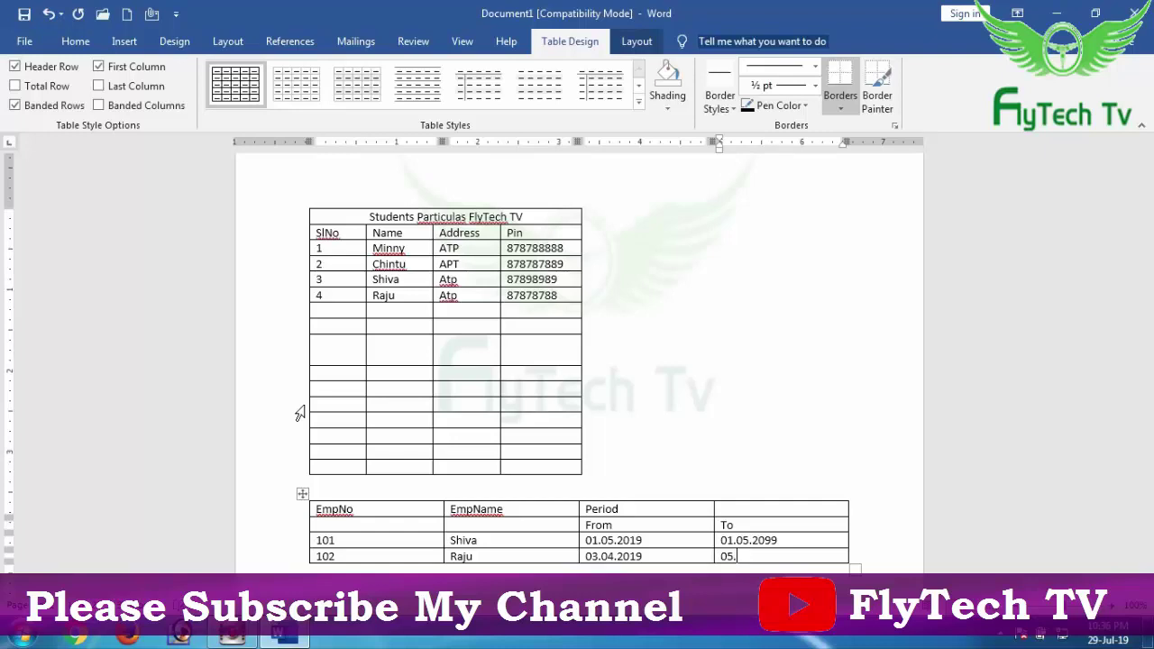
text(6.2099)
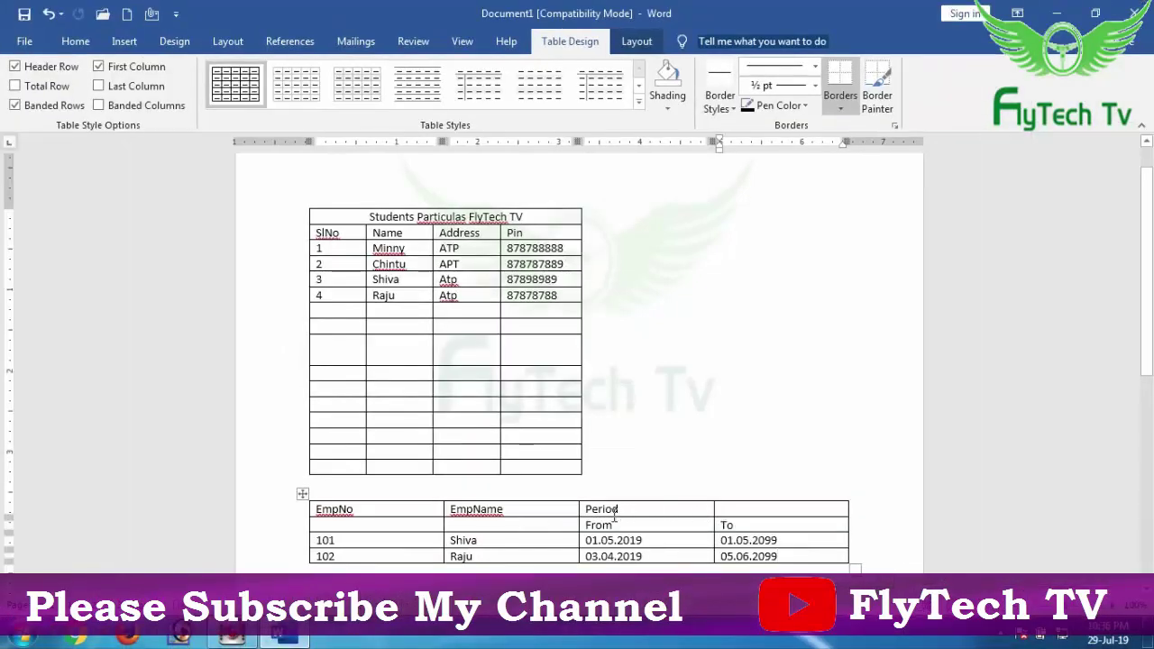
Merge Period across the From and To columns and centre it.
drag(614, 510, 734, 508)
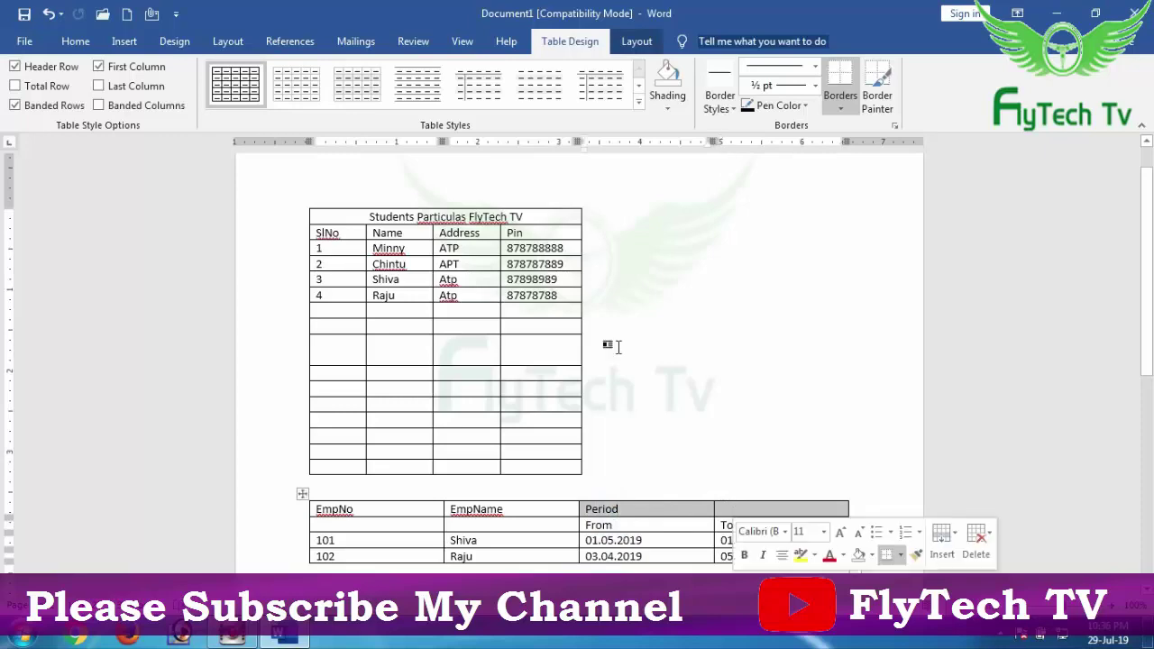
click(635, 41)
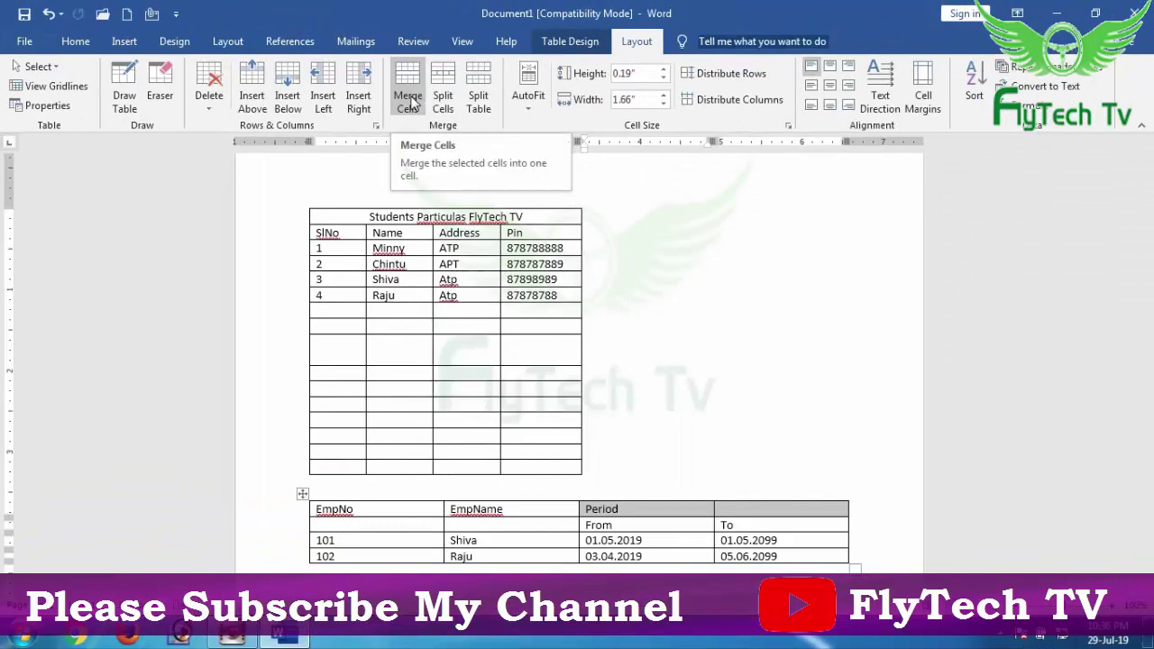
click(412, 102)
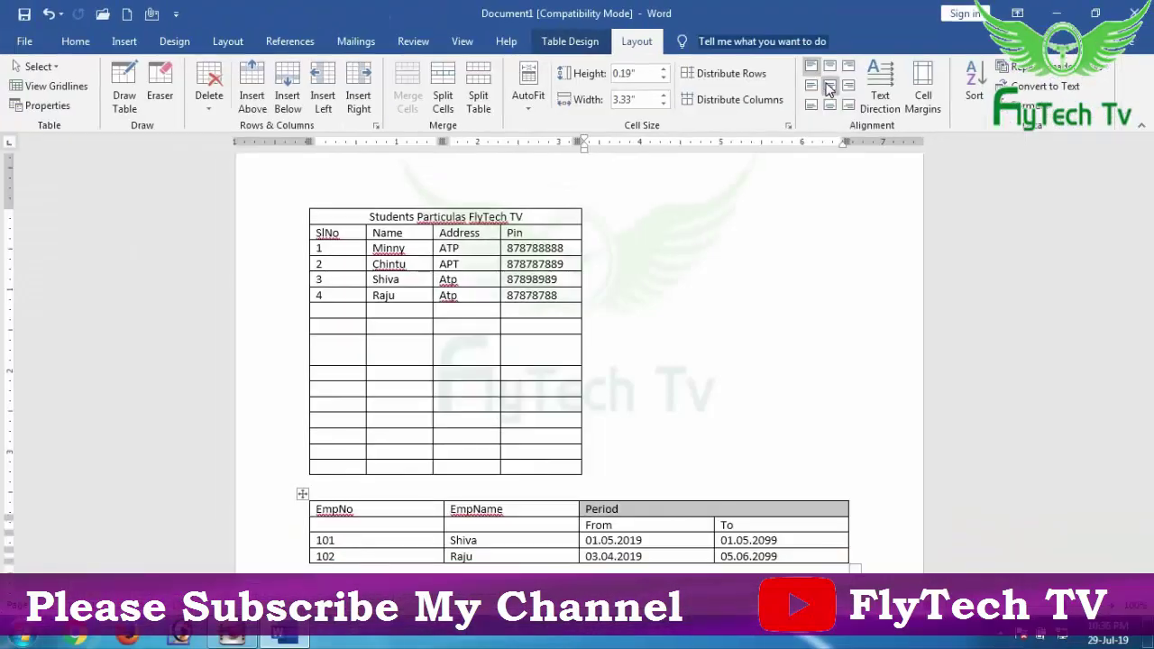
click(828, 88)
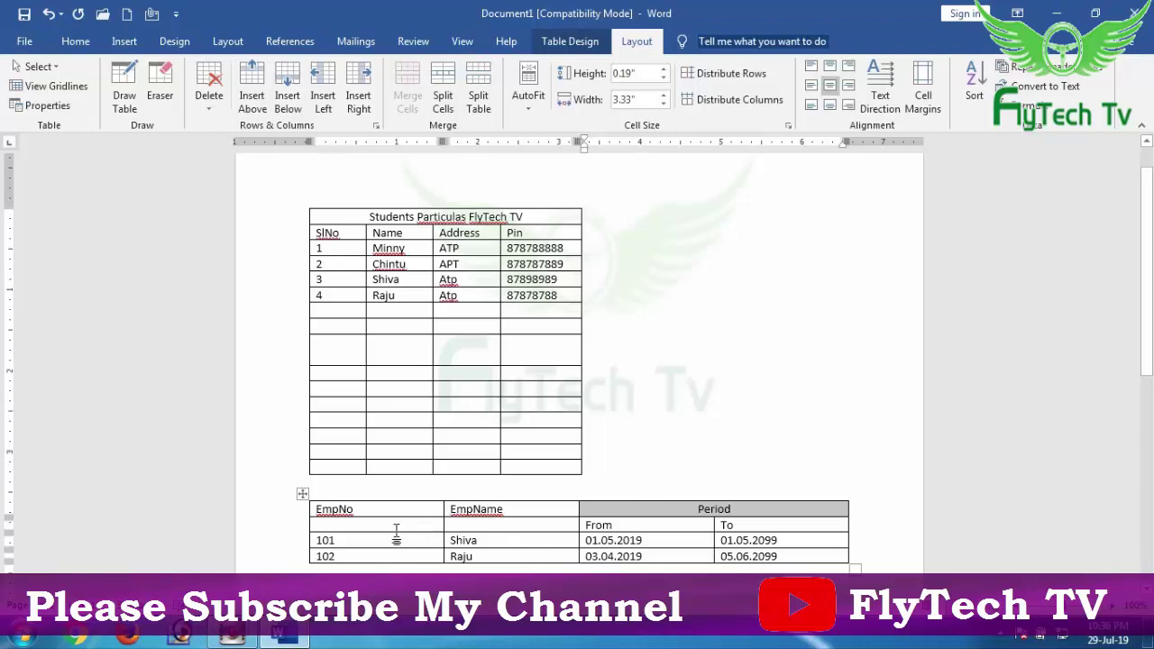
Merge the EmpNo and EmpName header cells into one cell.
drag(406, 510, 483, 526)
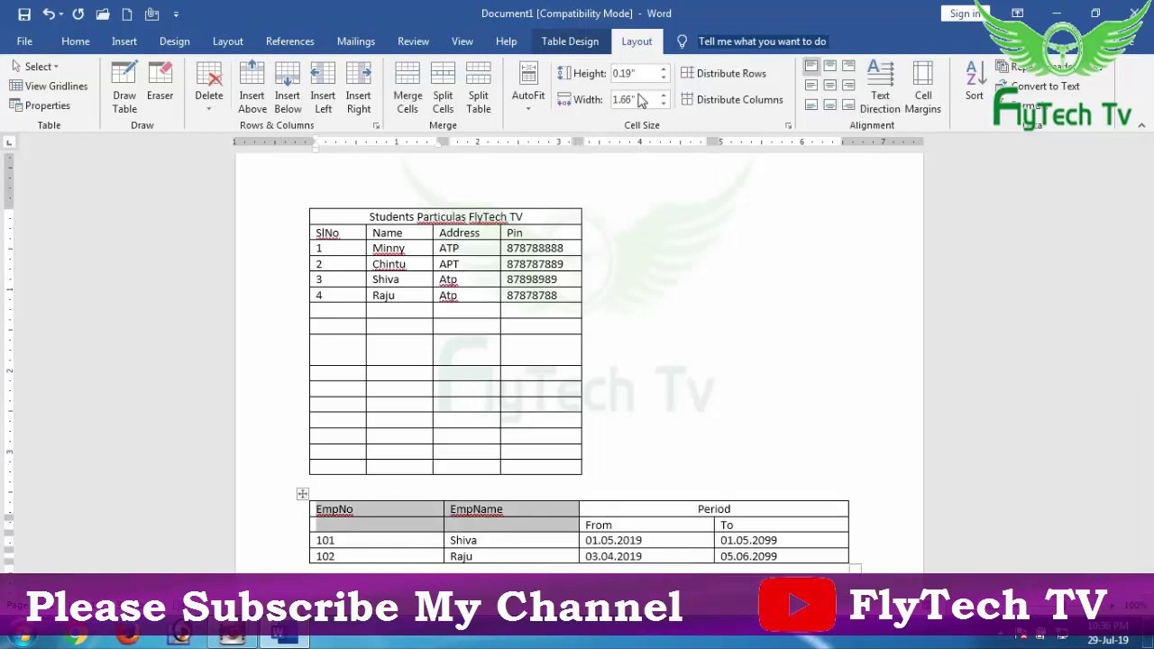
click(414, 109)
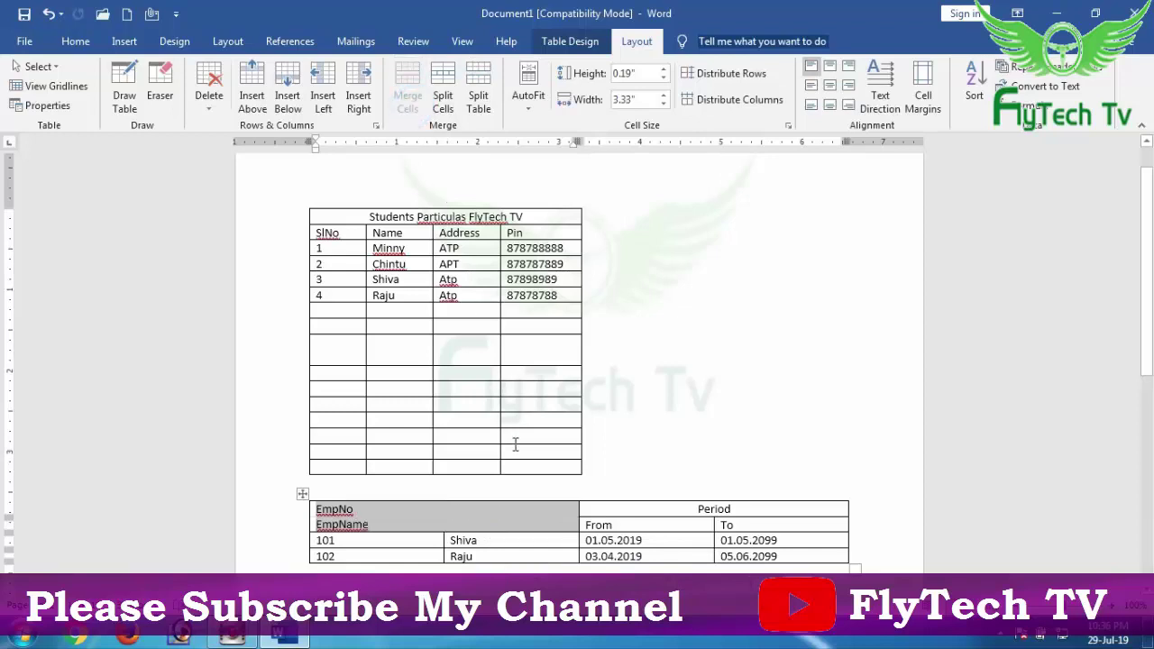
click(430, 517)
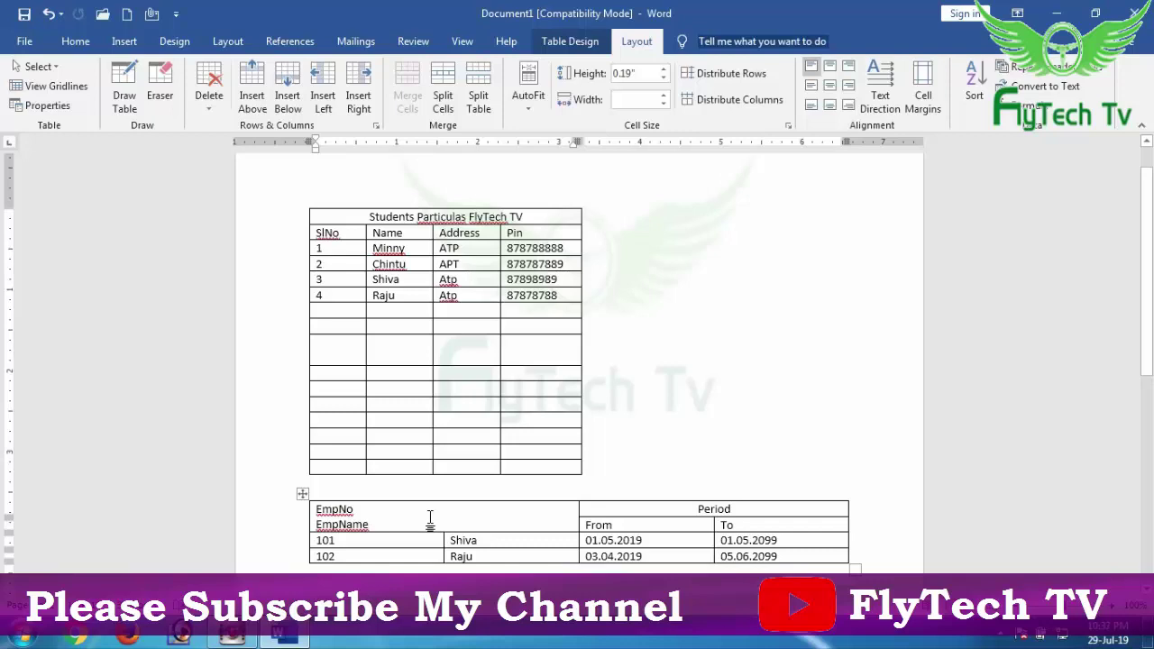
Undo the EmpNo/EmpName merge so they are separate header cells again.
key(ctrl+z)
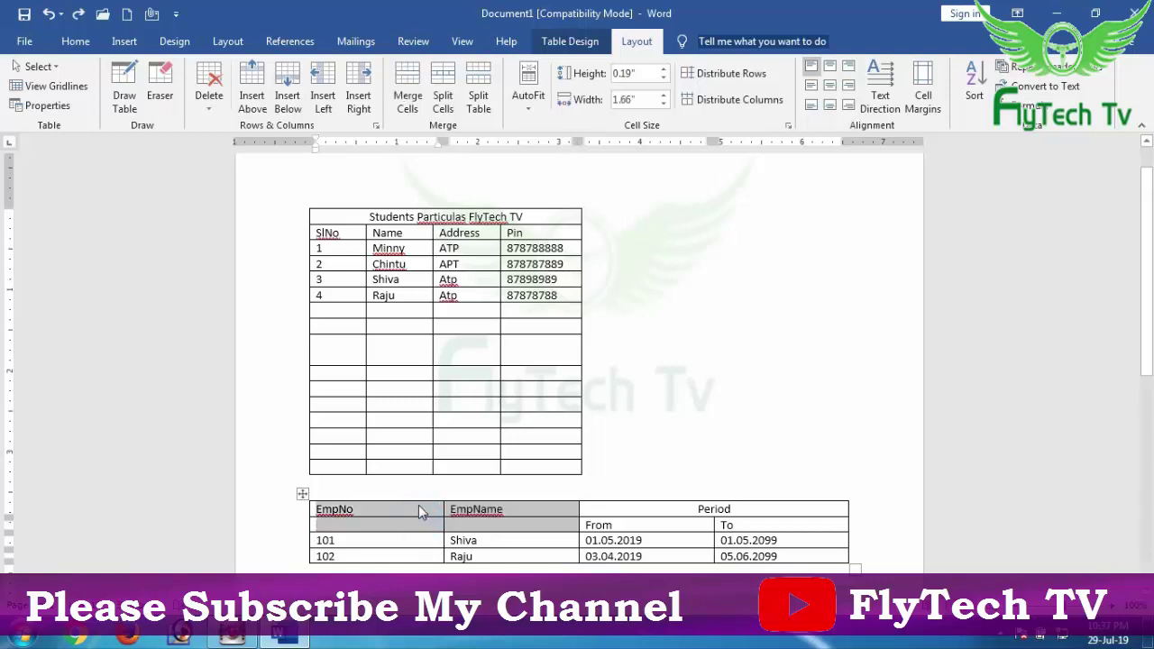
triple_click(415, 516)
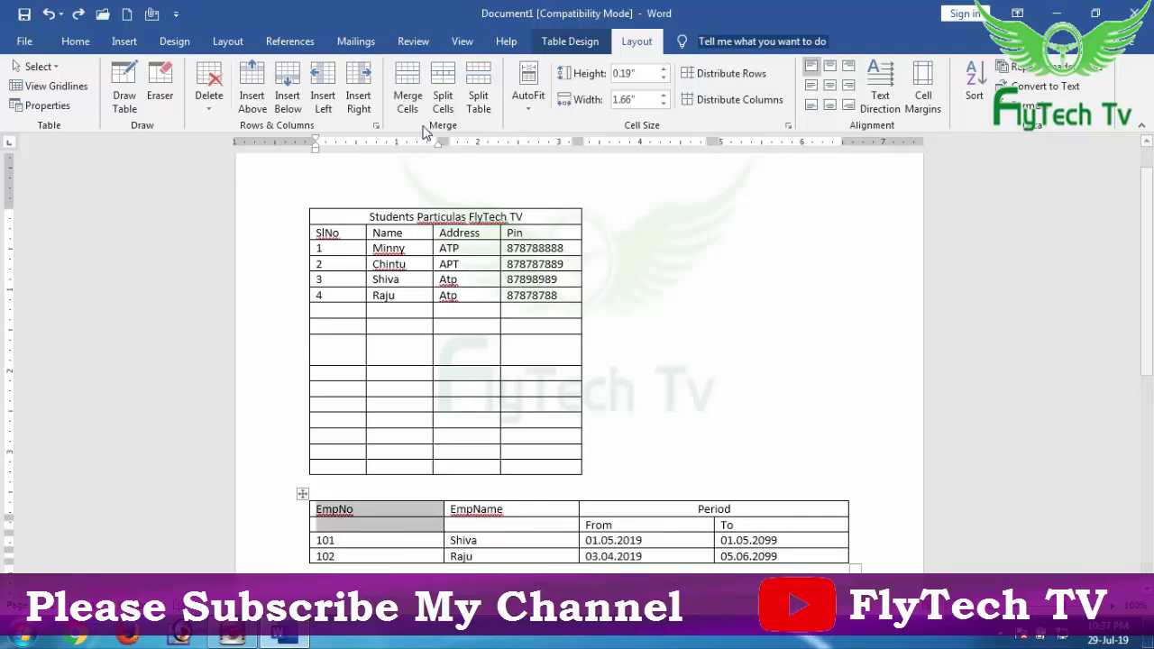
triple_click(529, 512)
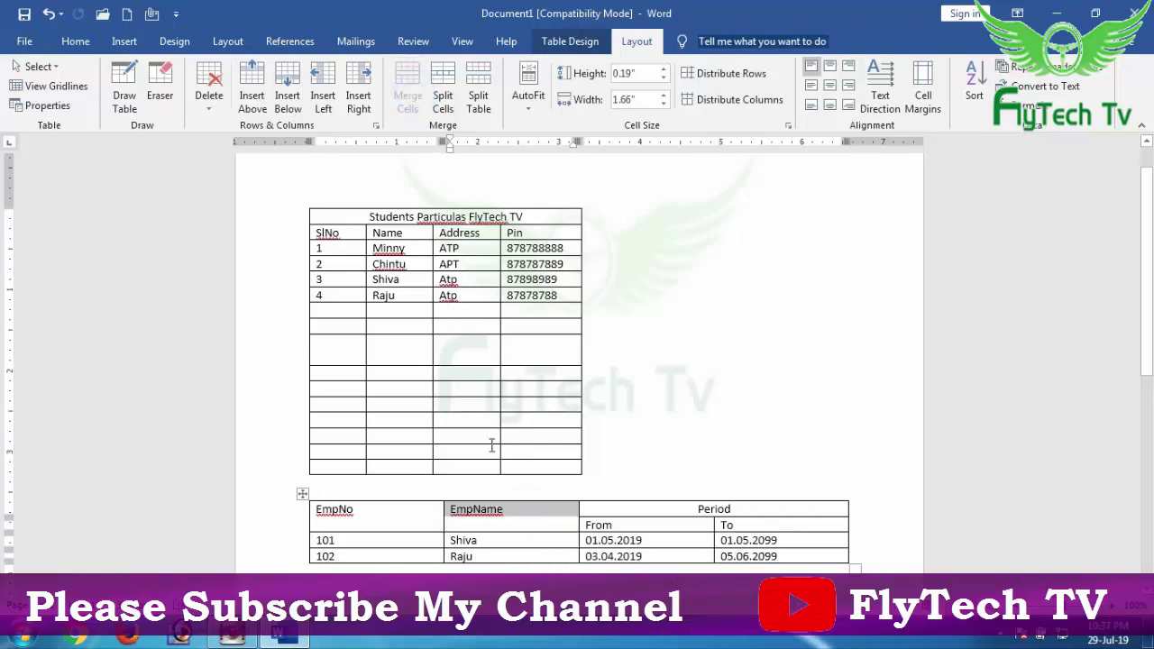
Make all header labels from EmpNo to To centred and bold.
click(408, 515)
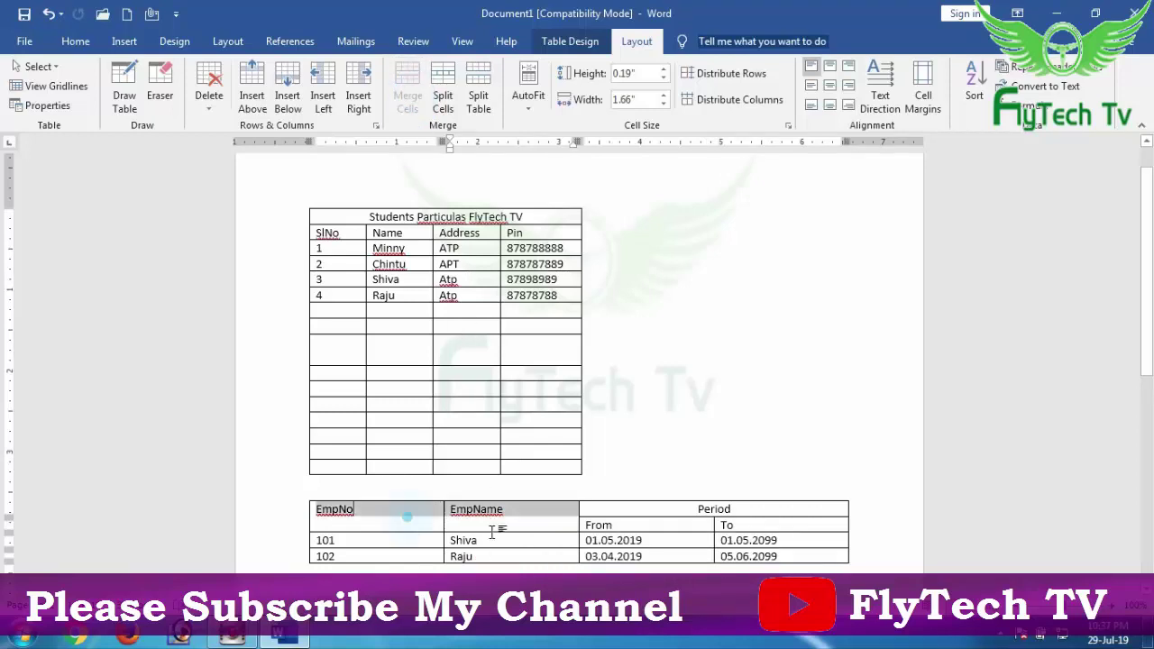
drag(595, 508, 747, 521)
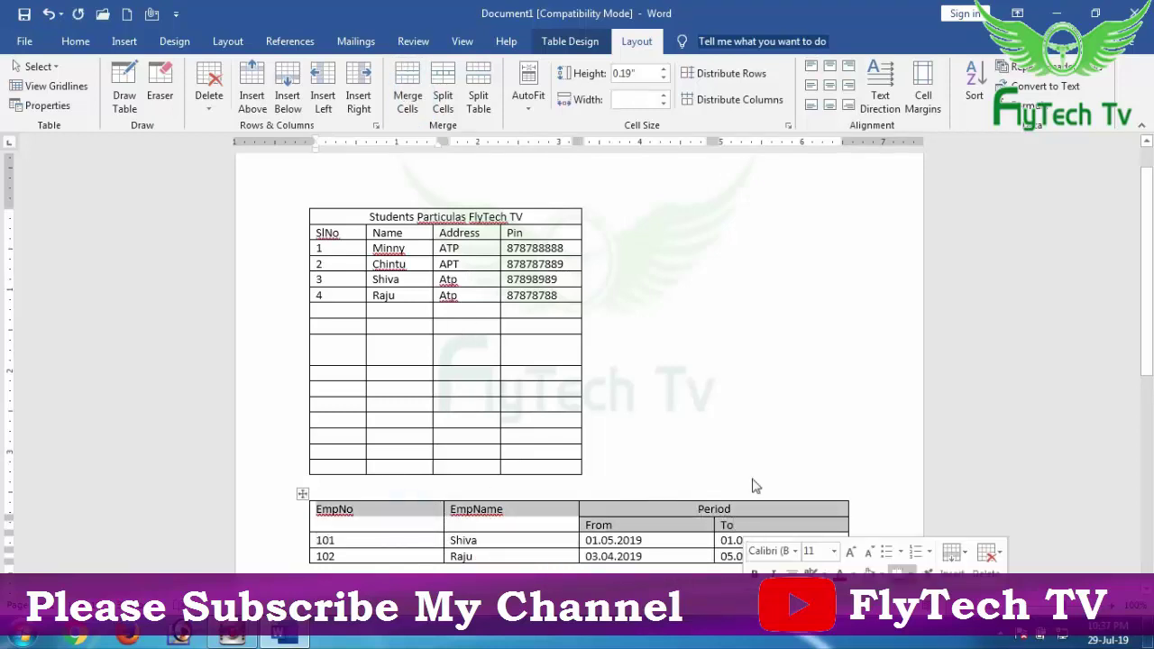
click(831, 88)
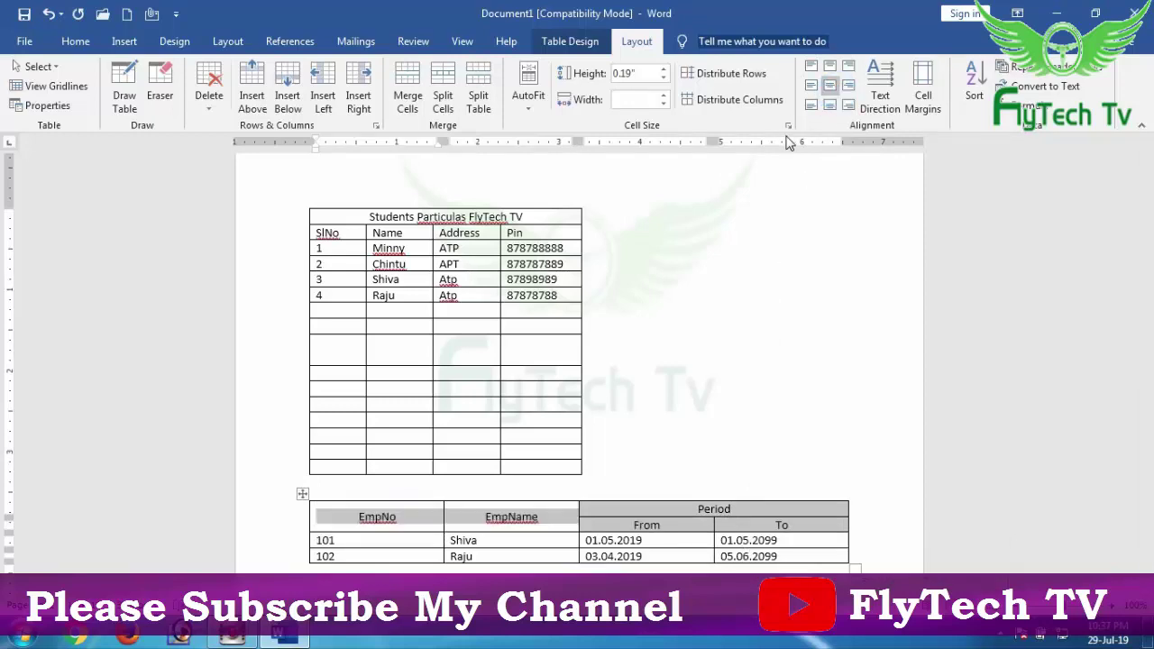
key(ctrl+b)
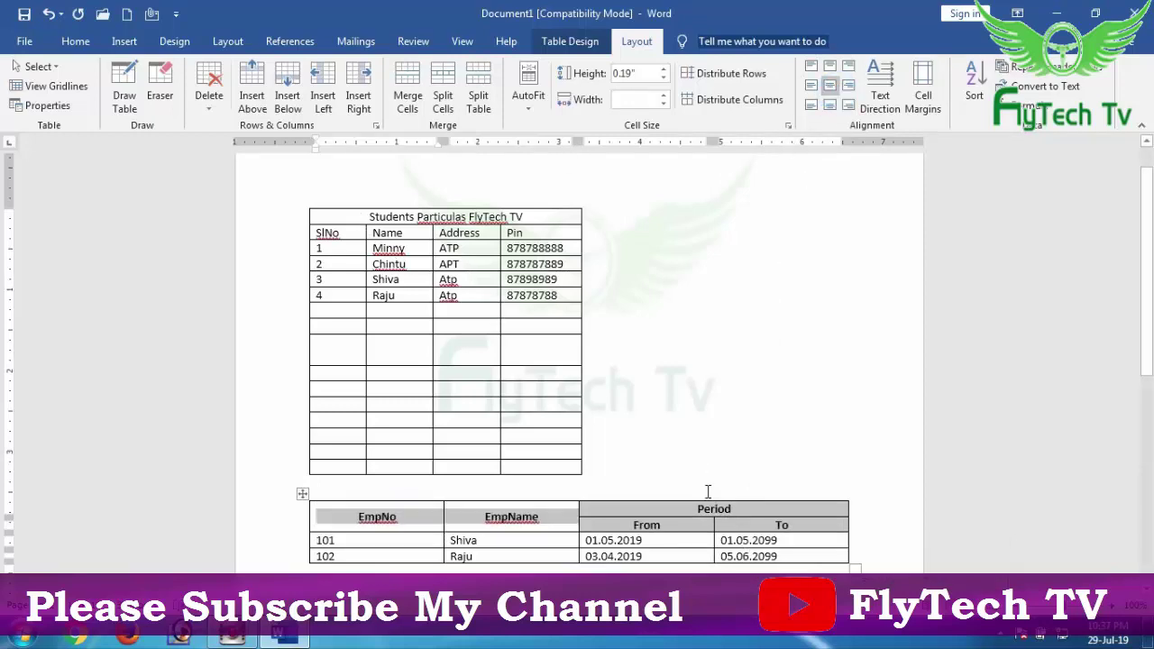
click(700, 522)
scroll(705, 522, down, 1)
scroll(704, 523, down, 2)
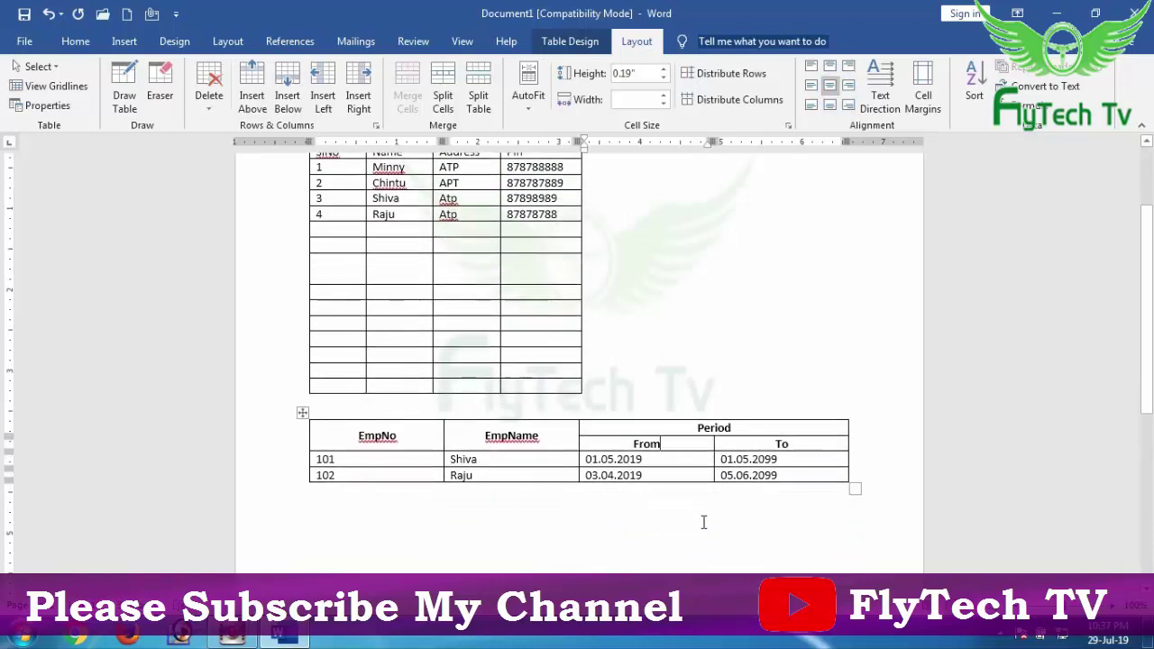
scroll(464, 420, up, 1)
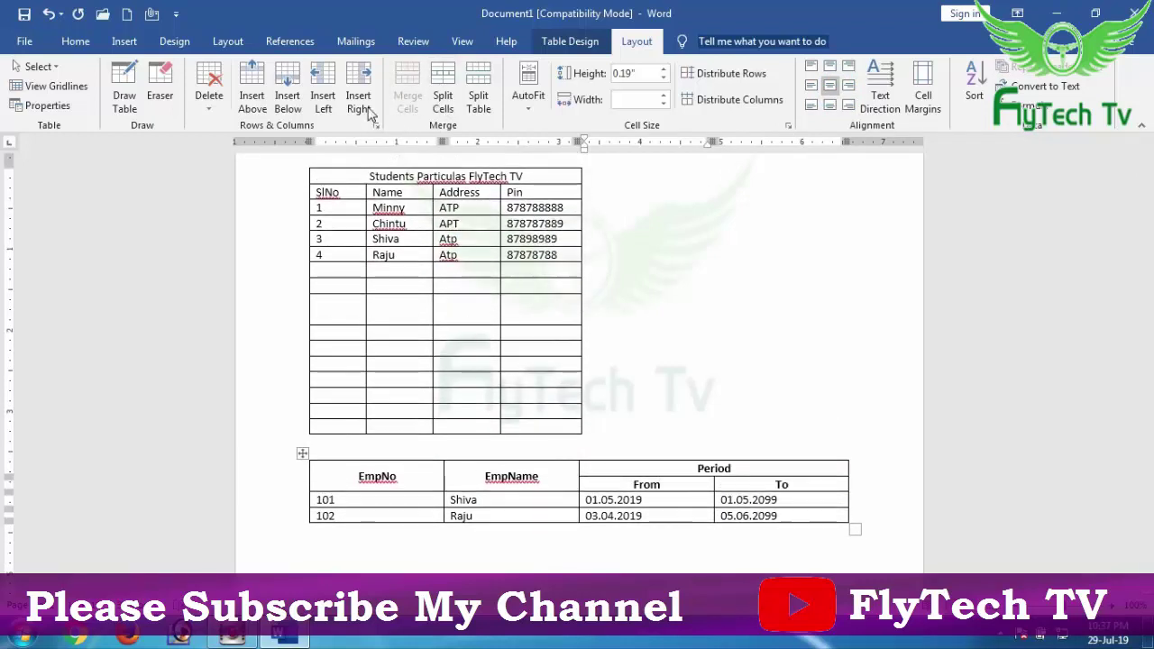